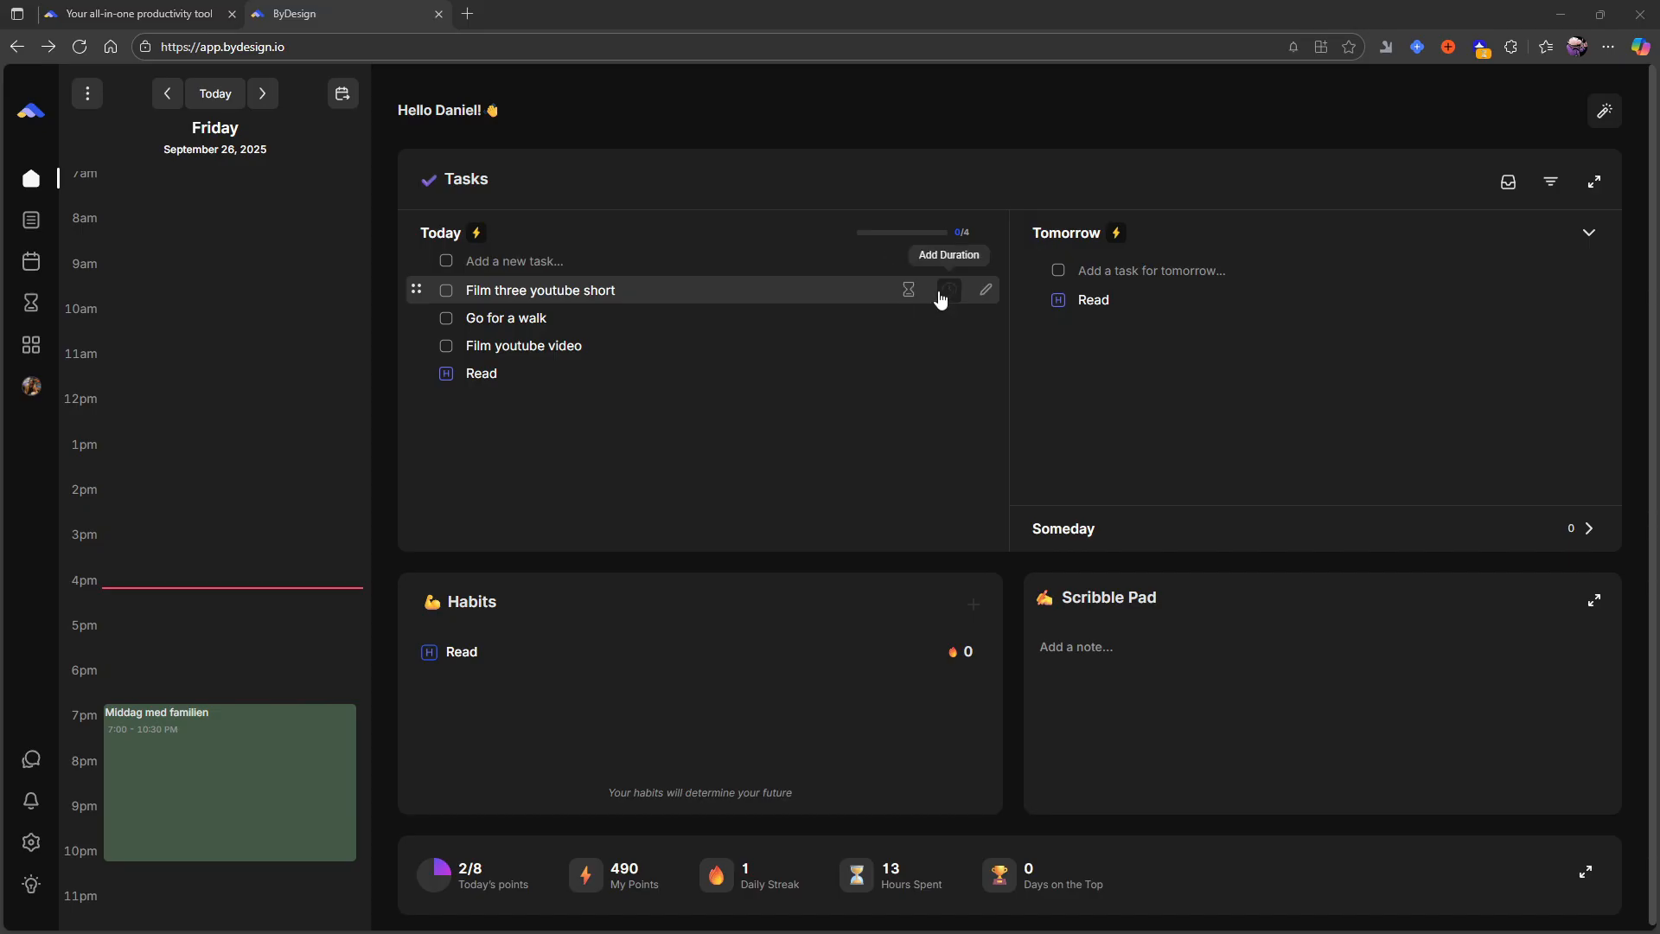
- Set today's task durations: 1h 30m for "Film three youtube short", 30 mins for "Go for a walk" and 2h 30m for "Film youtube video"
left_click(940, 295)
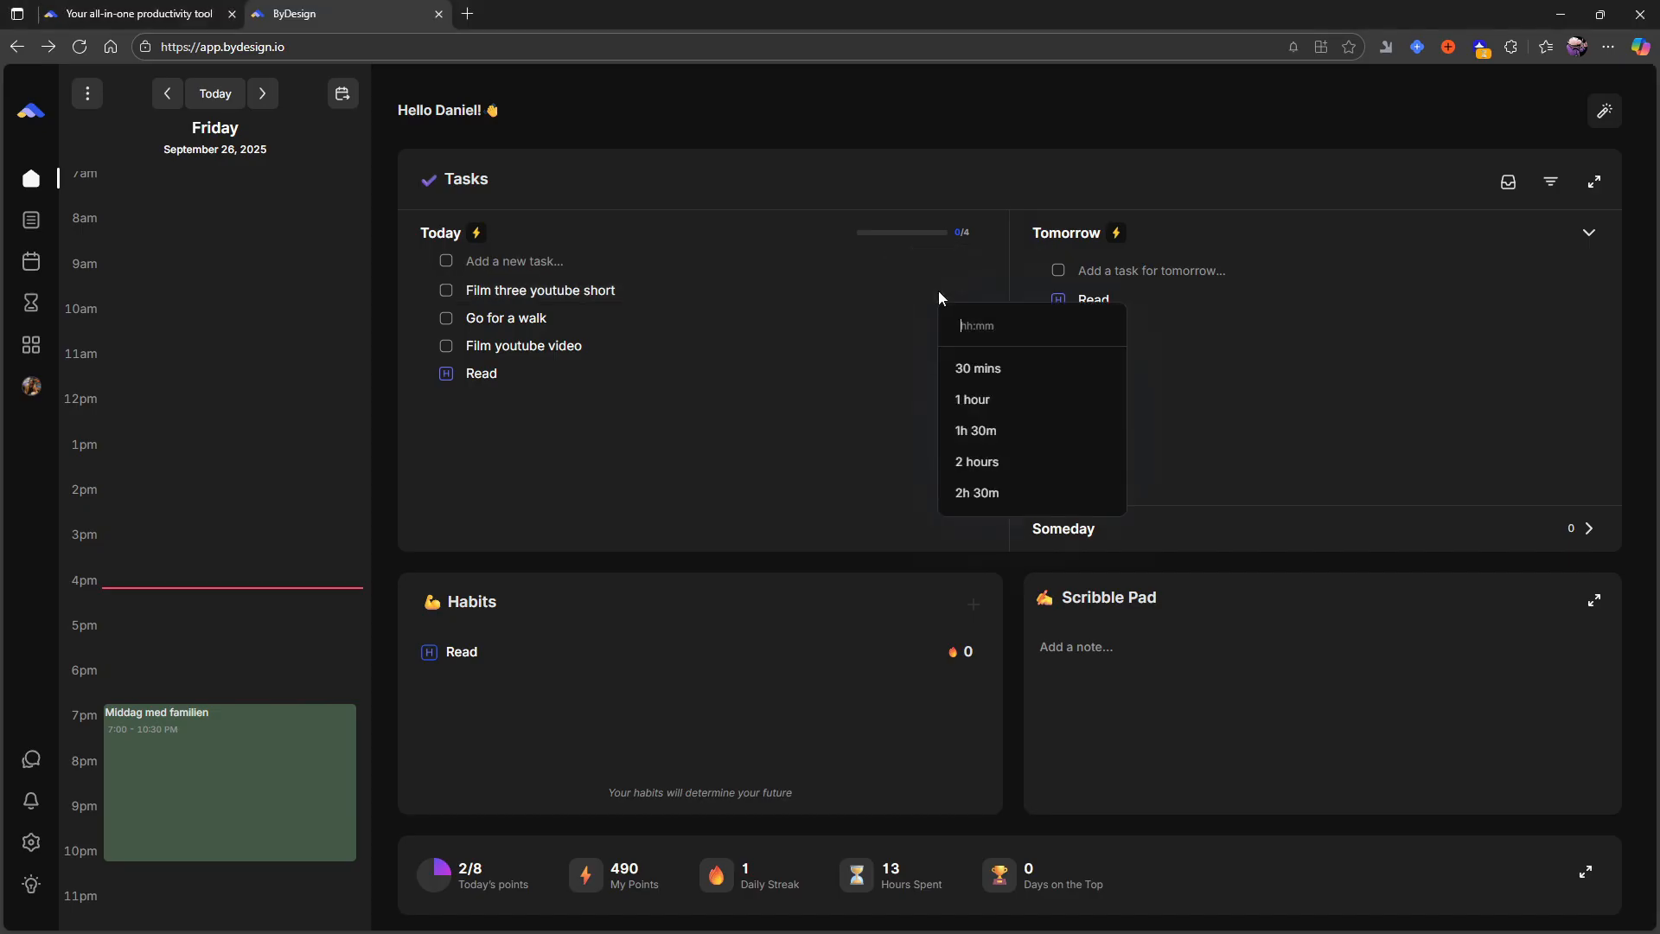
left_click(1030, 443)
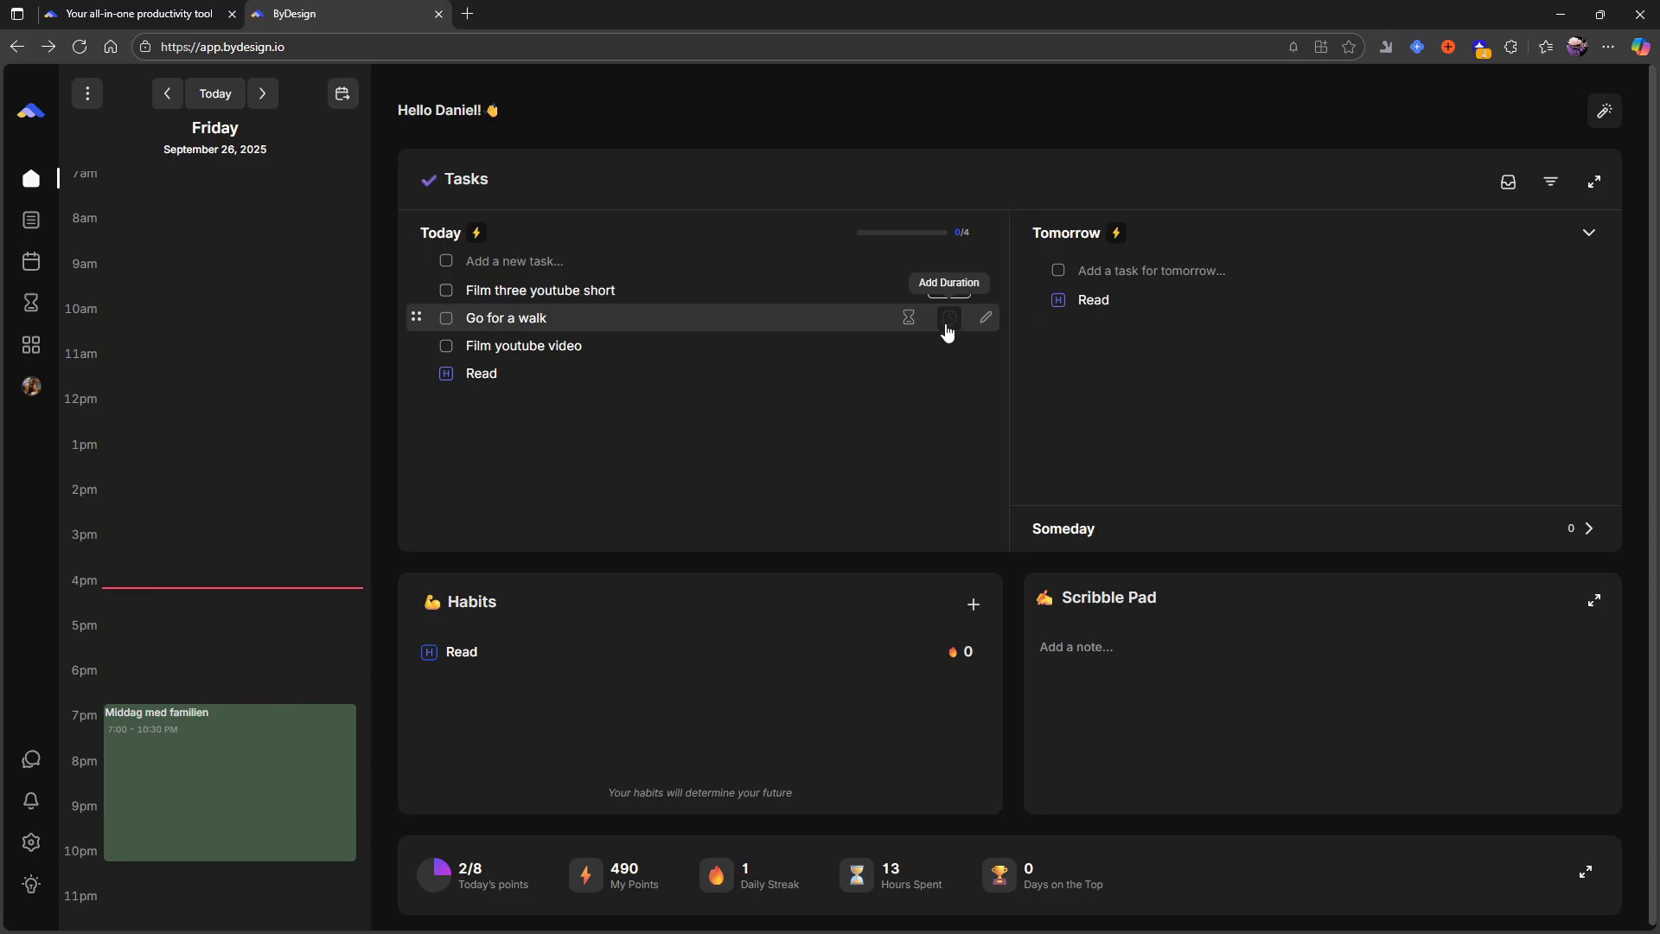
left_click(945, 326)
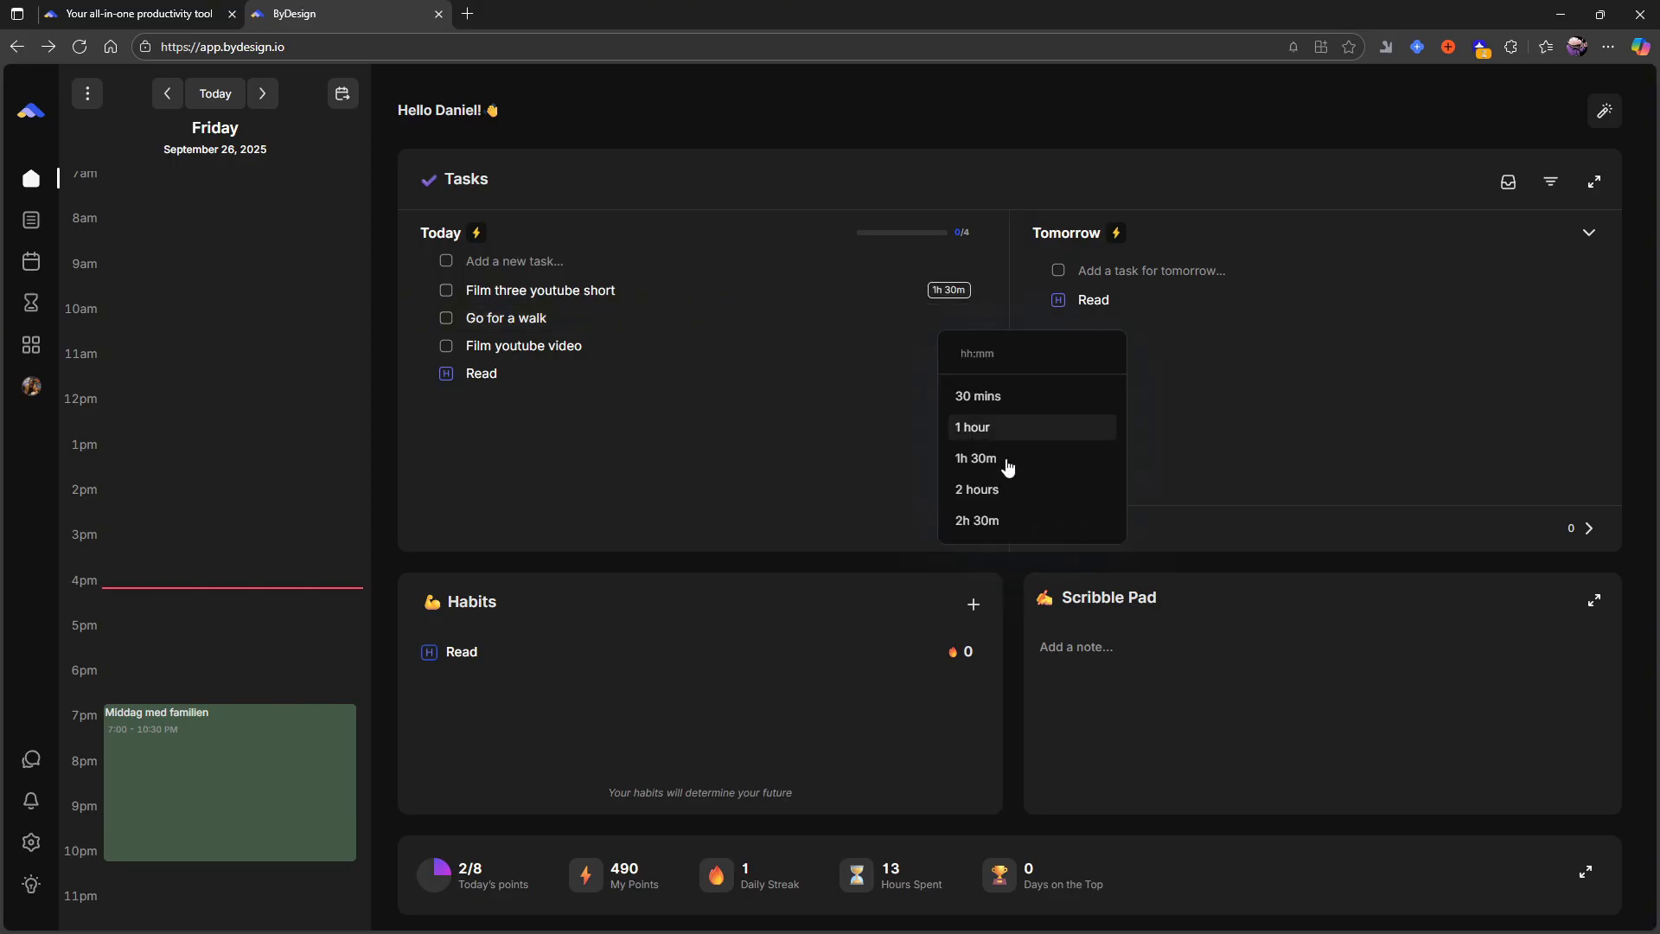
left_click(994, 399)
left_click(948, 350)
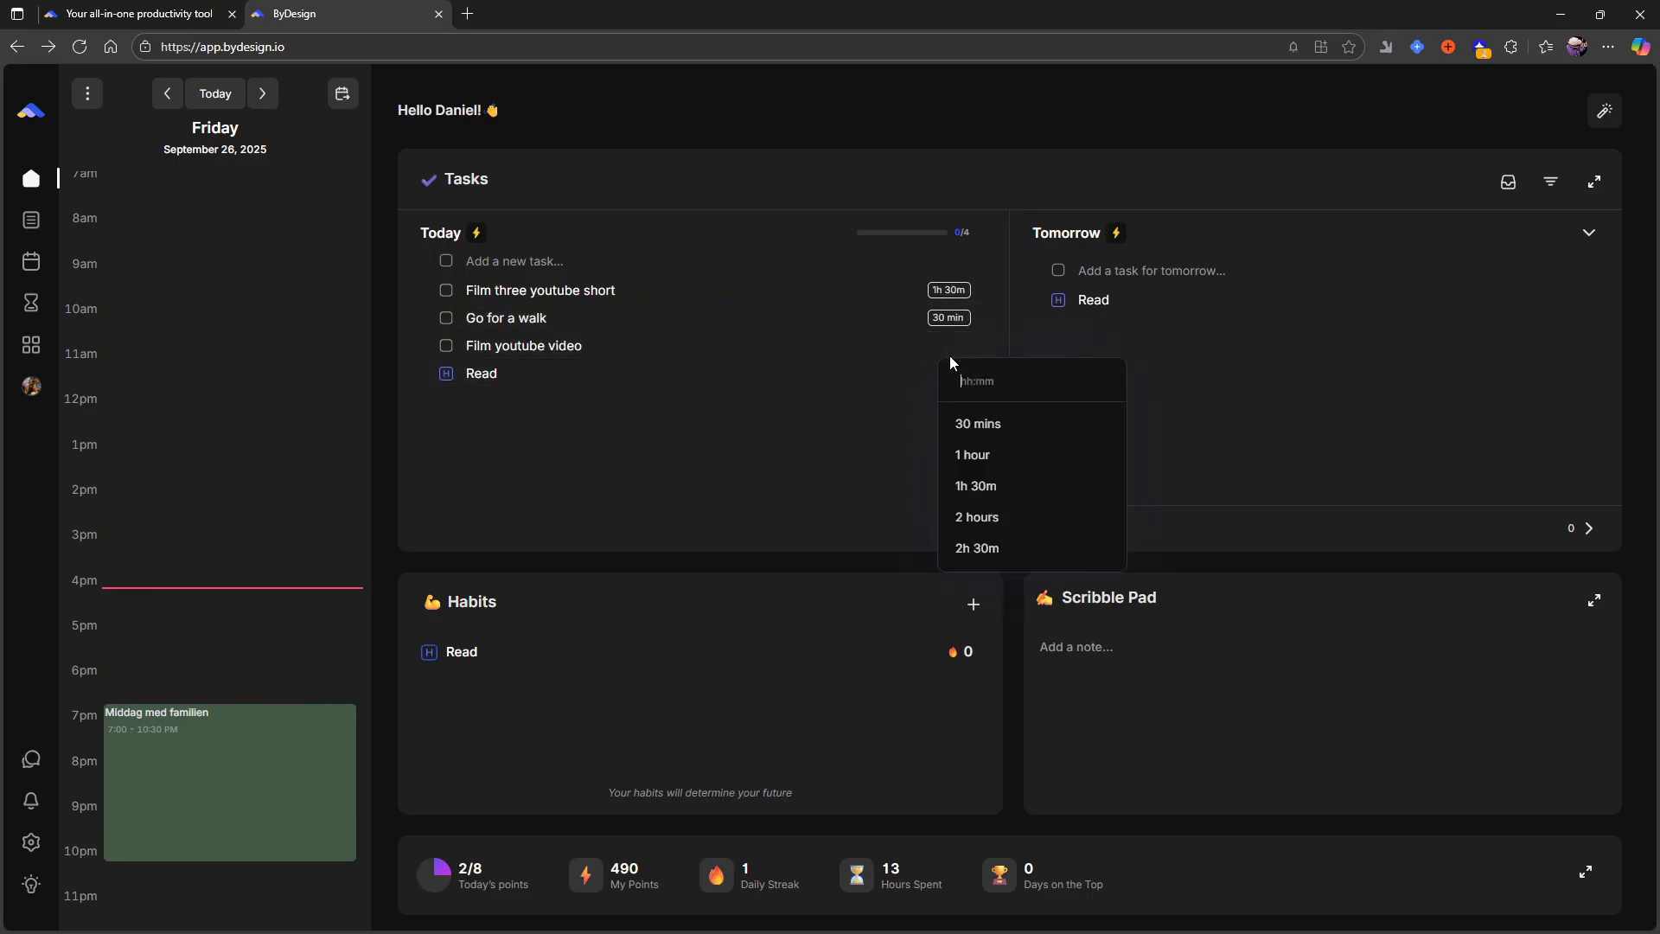
left_click(977, 550)
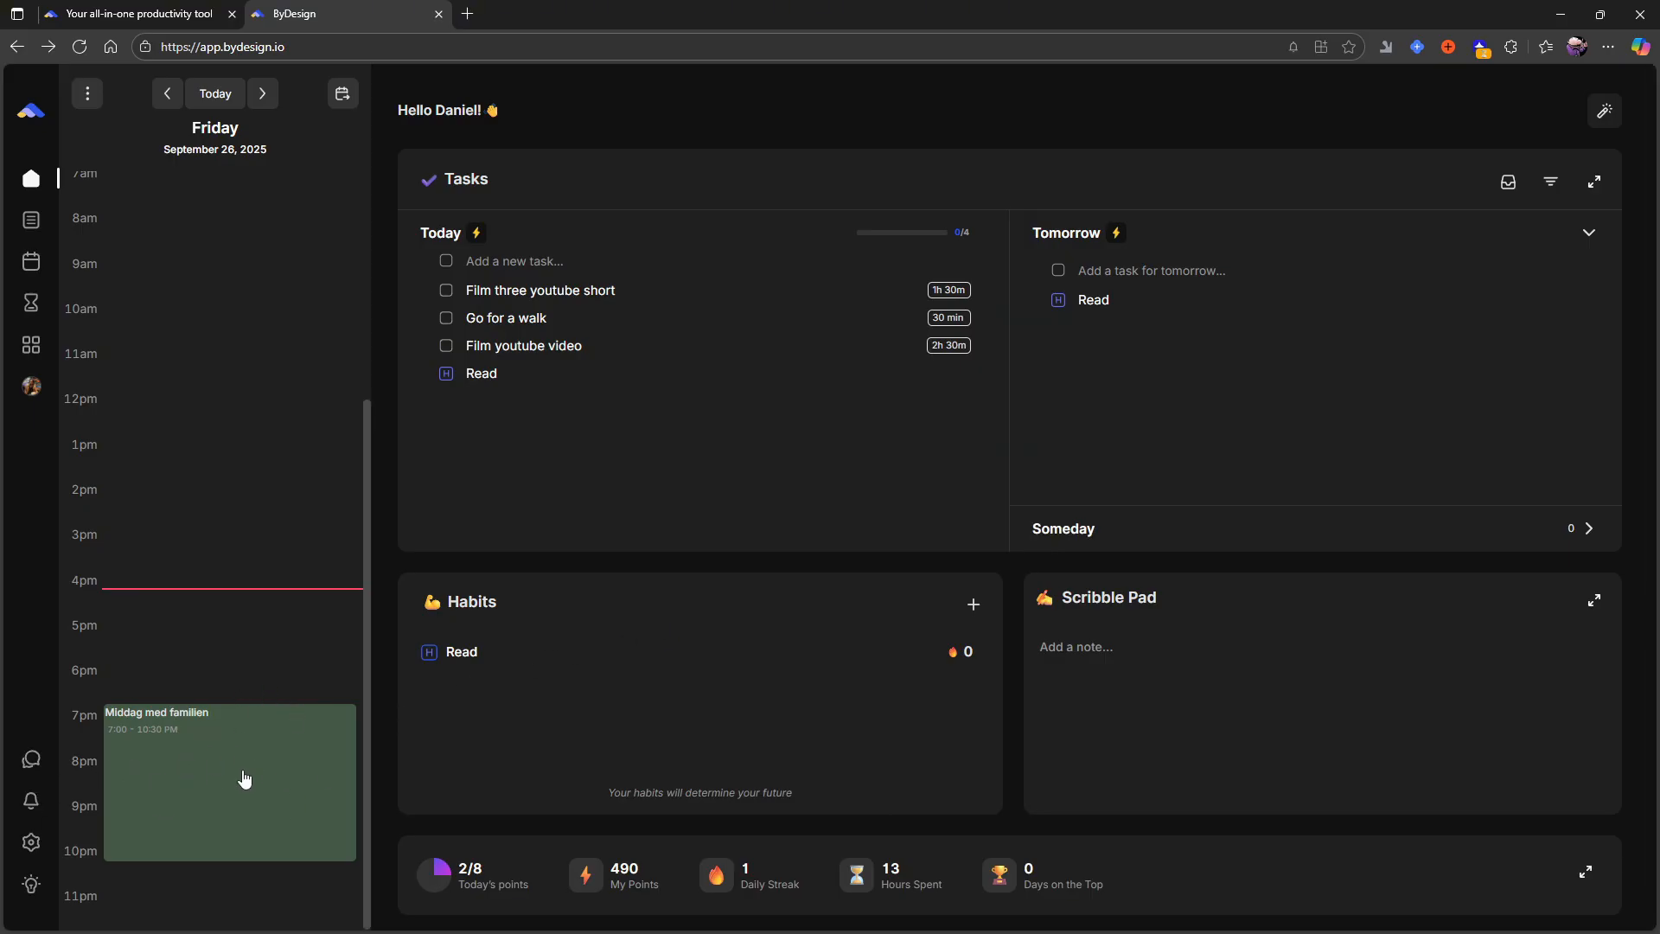
- Start Auto Schedule for today's tasks and set the schedule hours to end at 10:00 pm
left_click(477, 237)
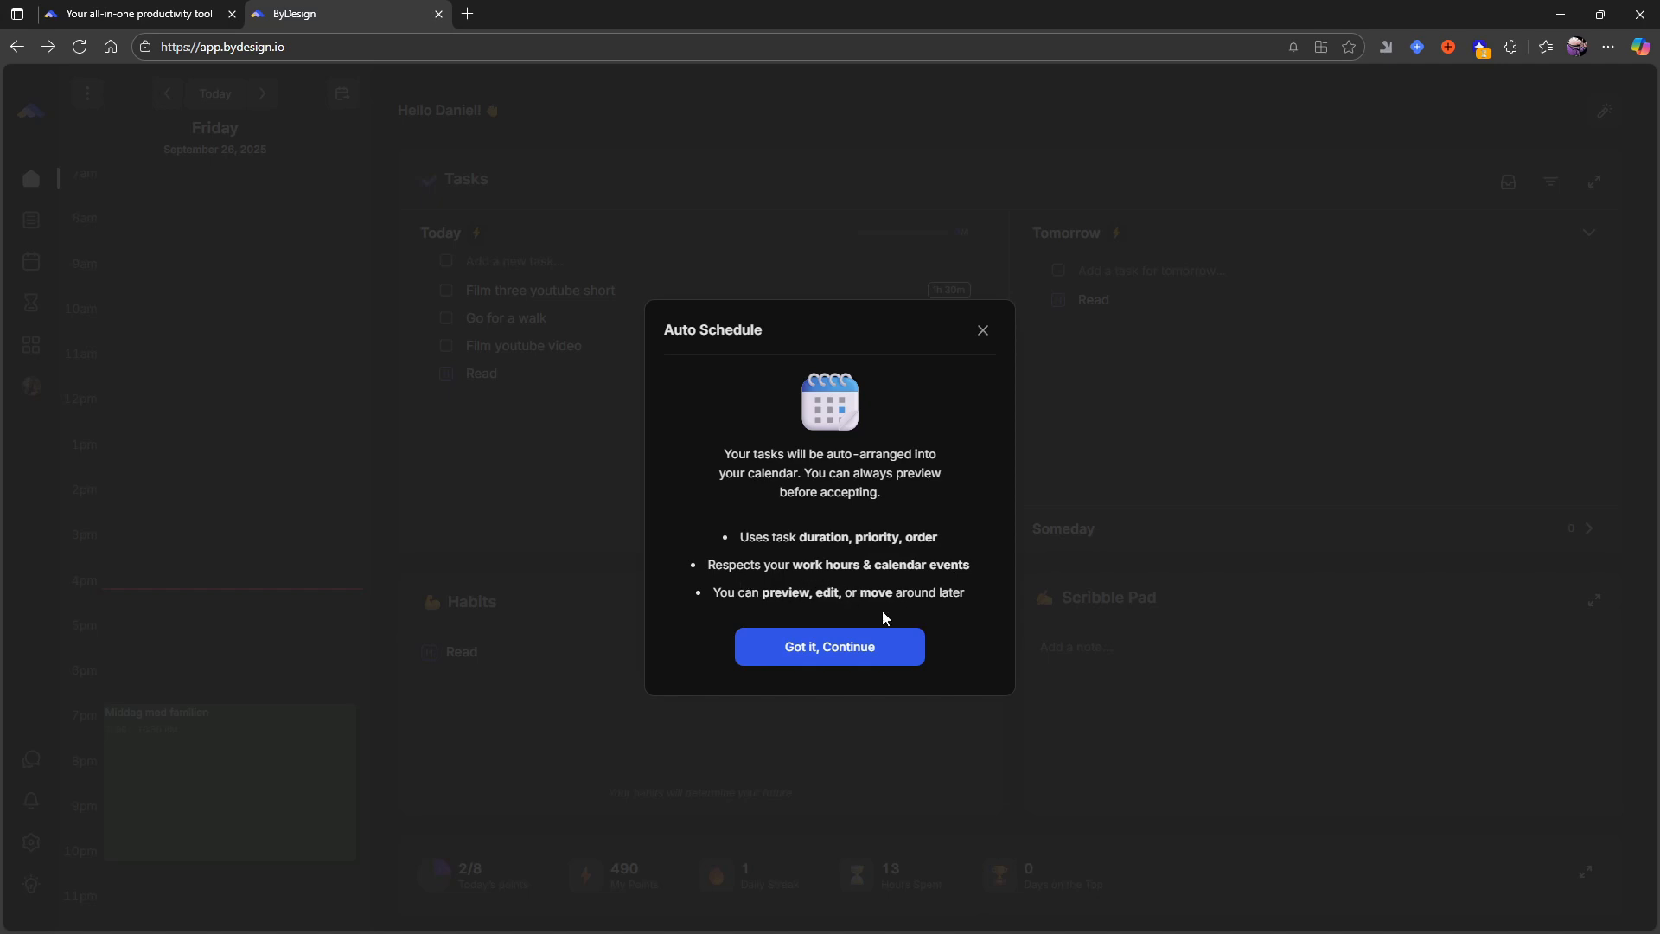
left_click(853, 645)
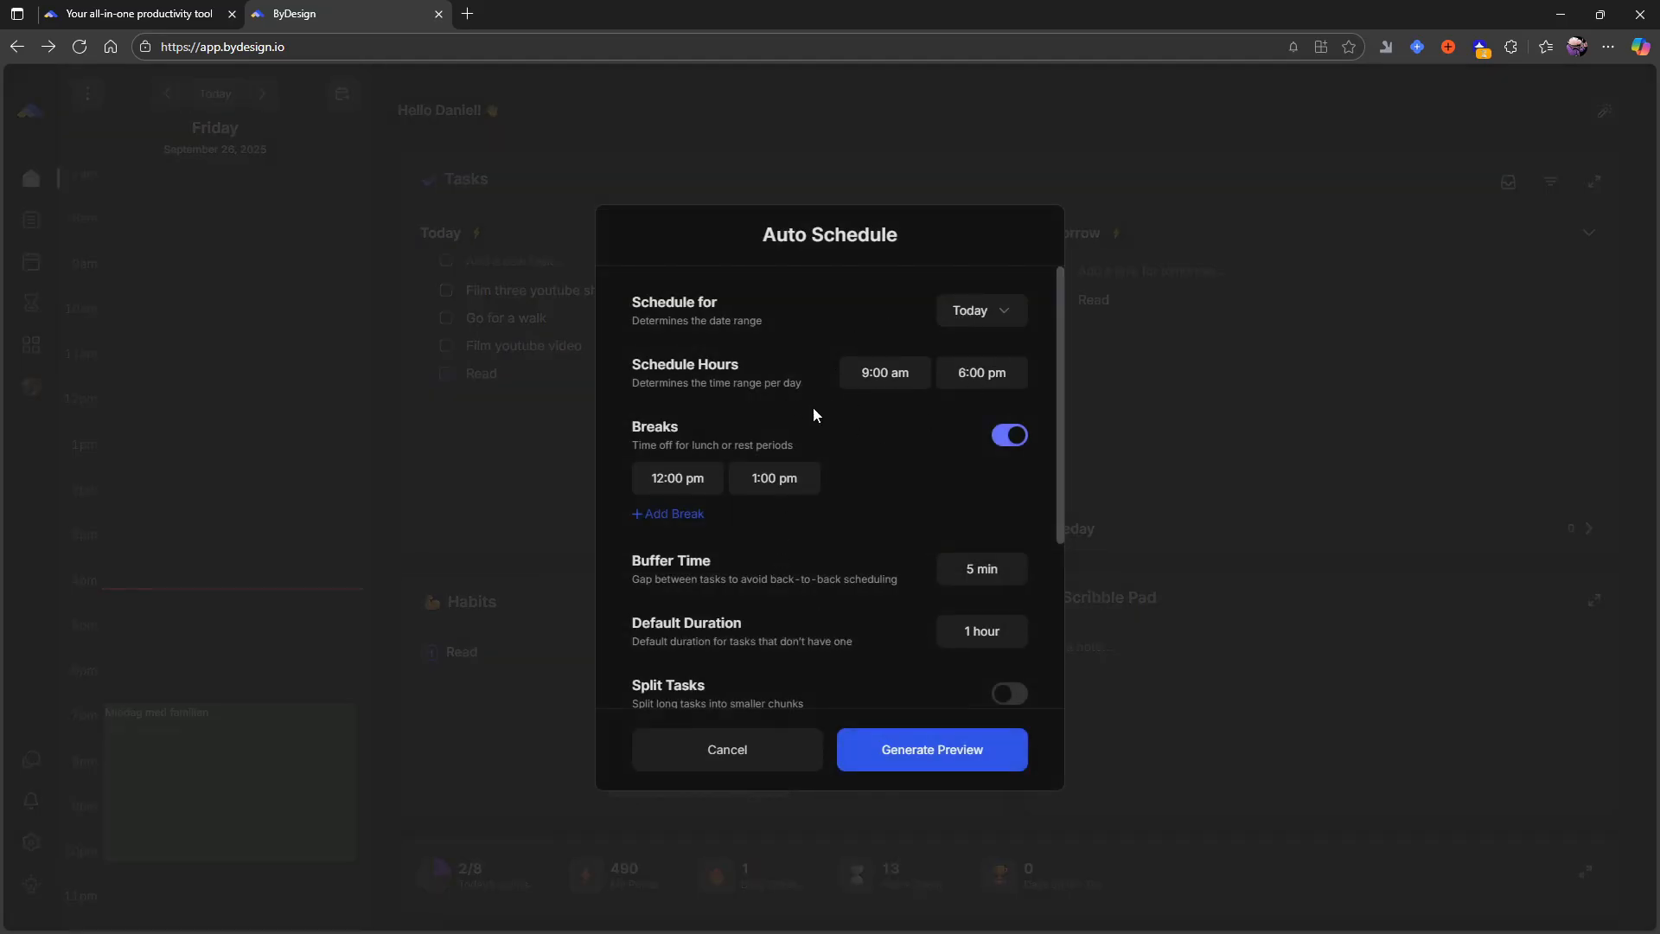
scroll(822, 372, "down", 1)
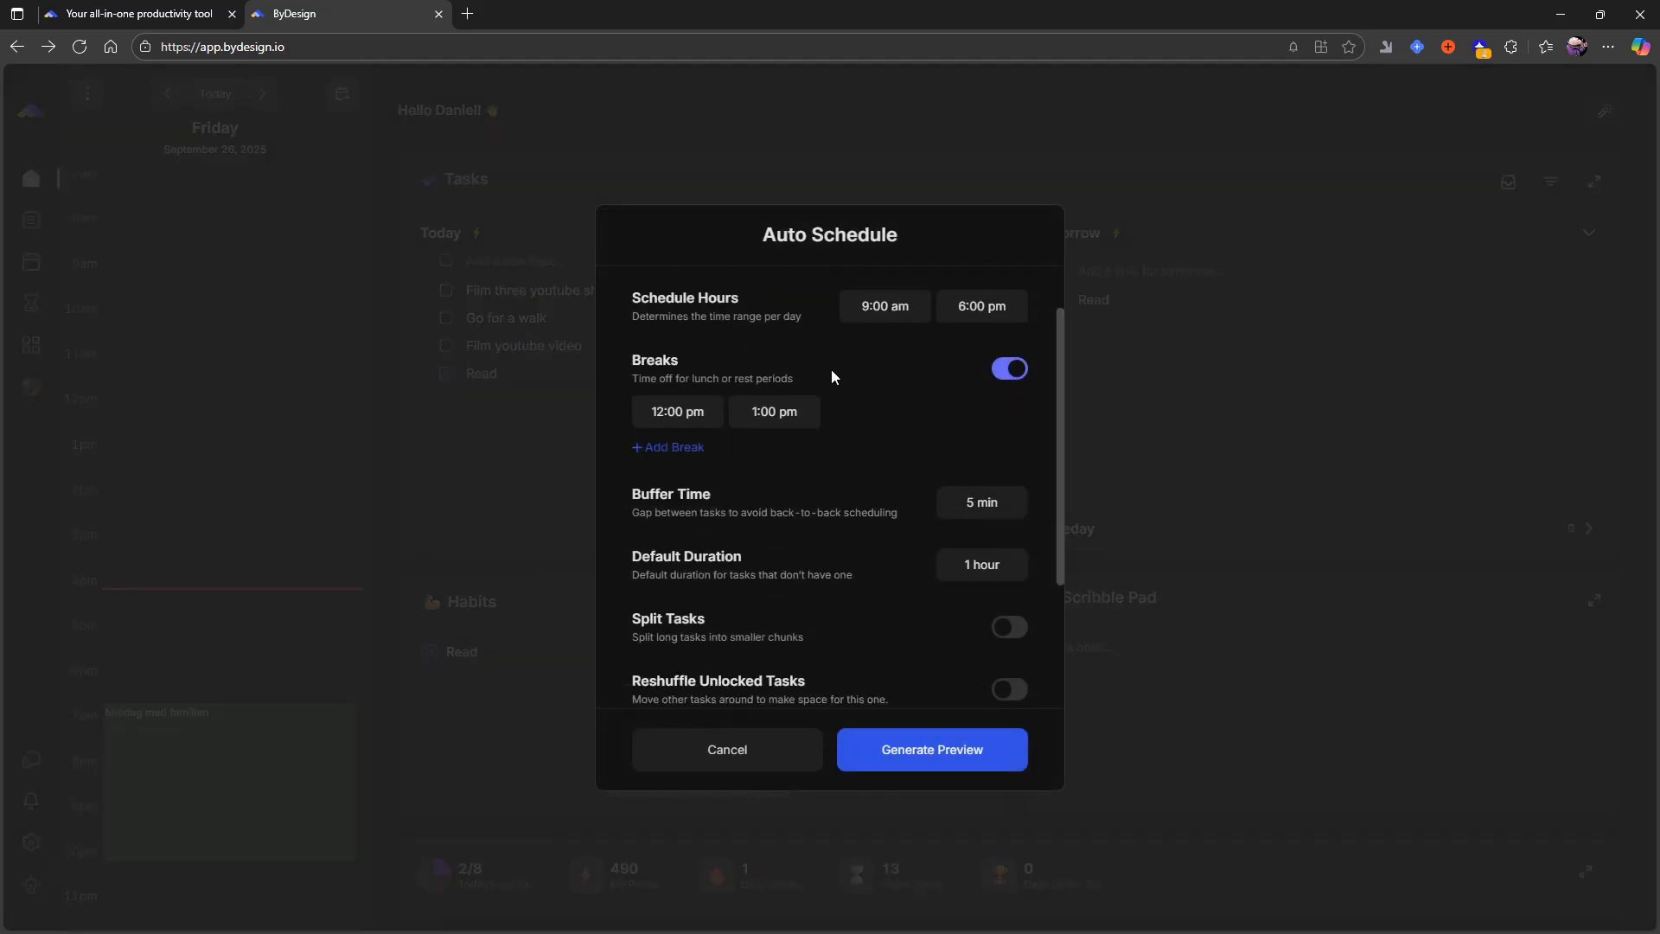
scroll(882, 378, "up", 1)
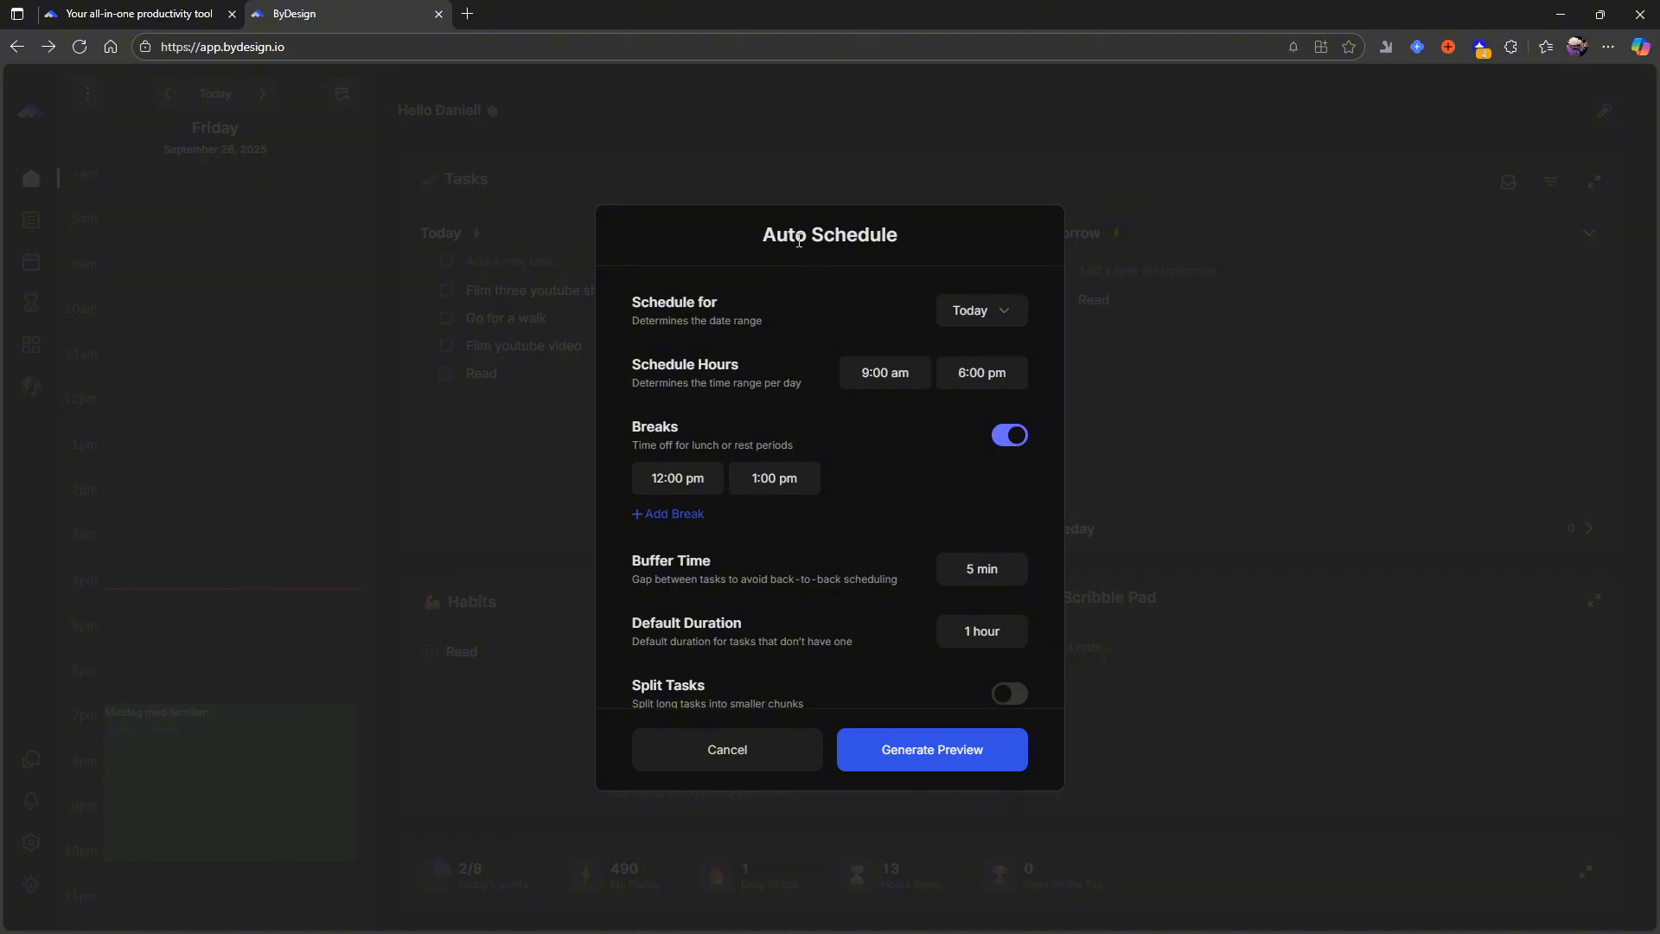
left_click(992, 383)
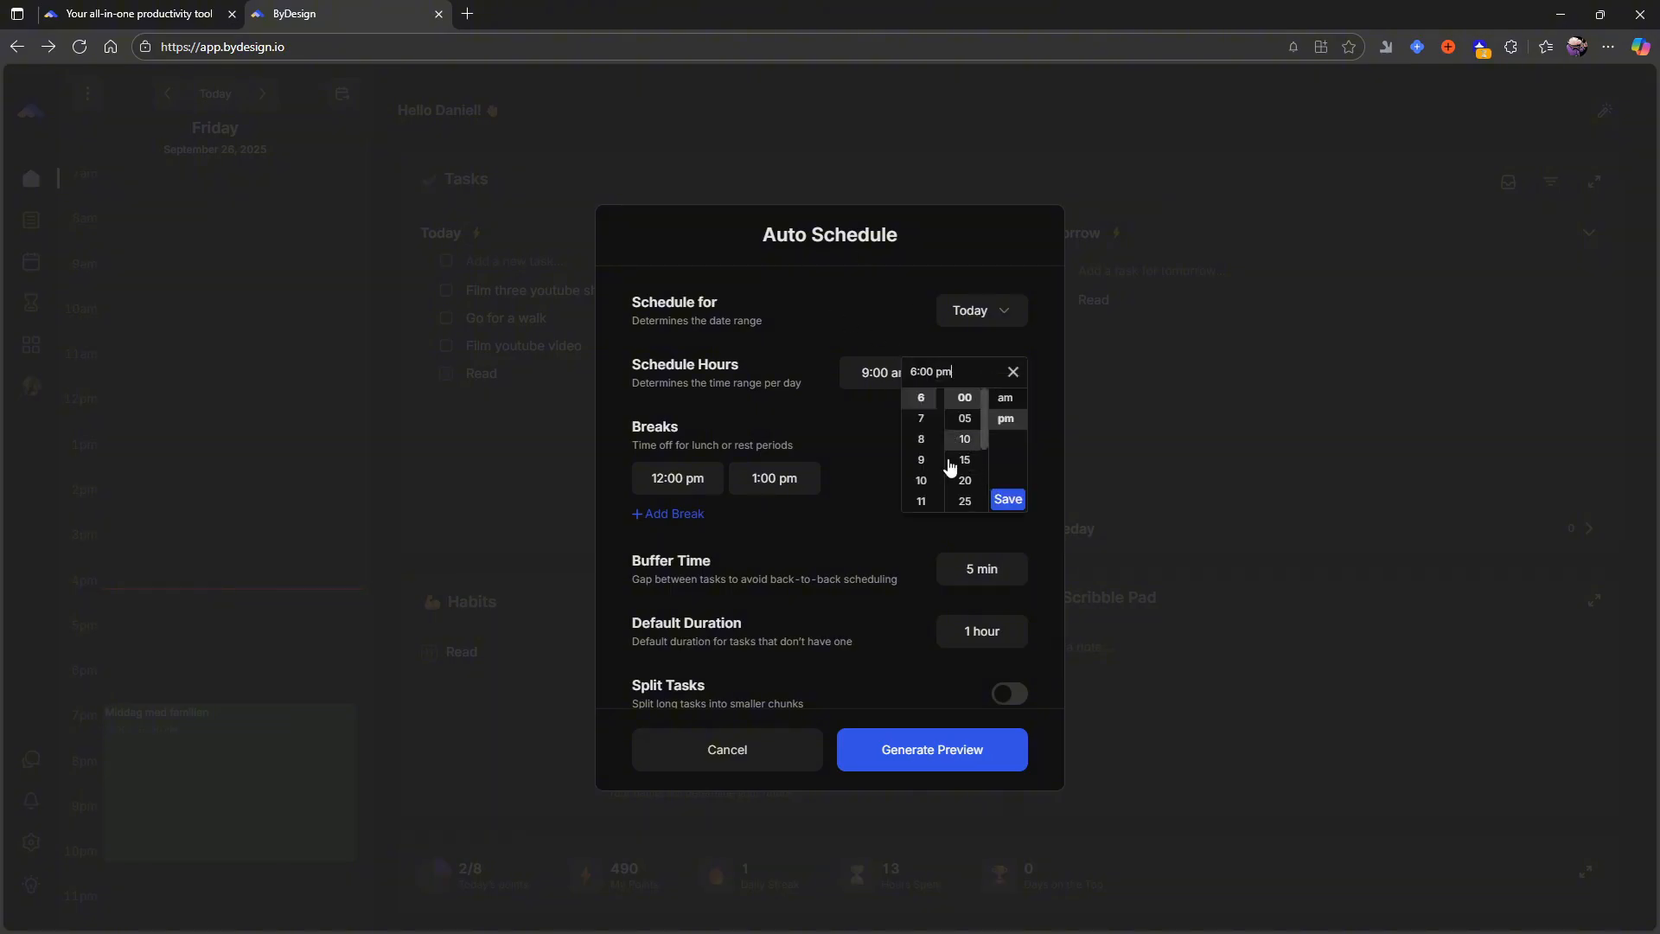
left_click(922, 481)
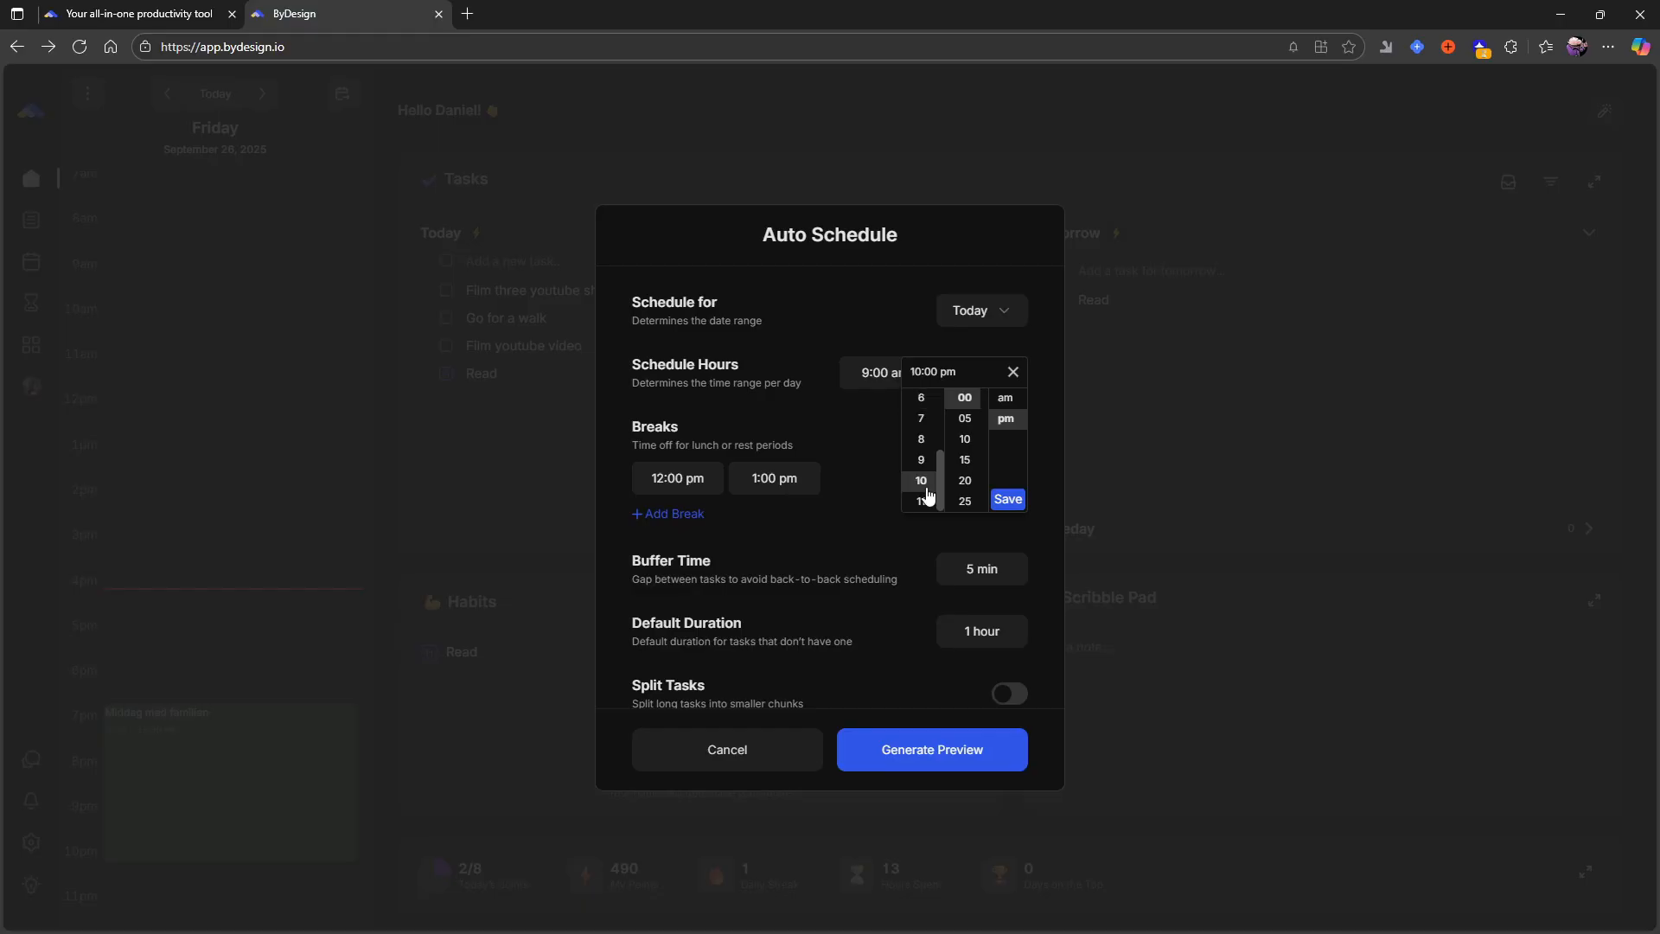
left_click(1008, 505)
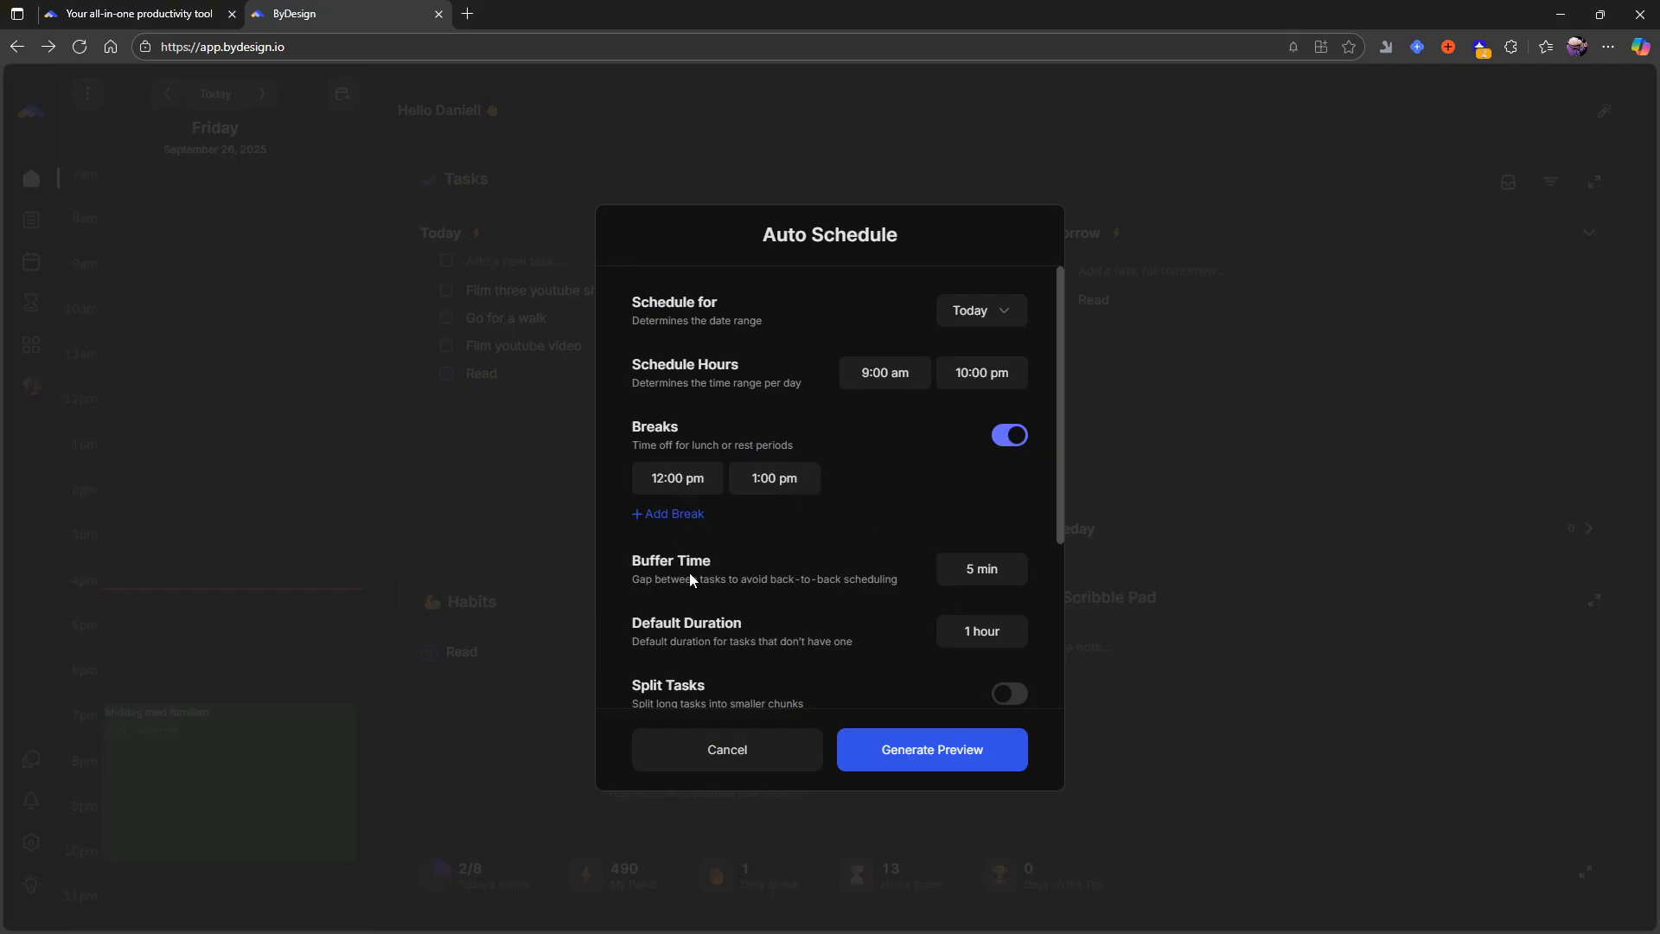
- Set the start of the first break to 11:00 am
left_click(676, 489)
left_click(906, 479)
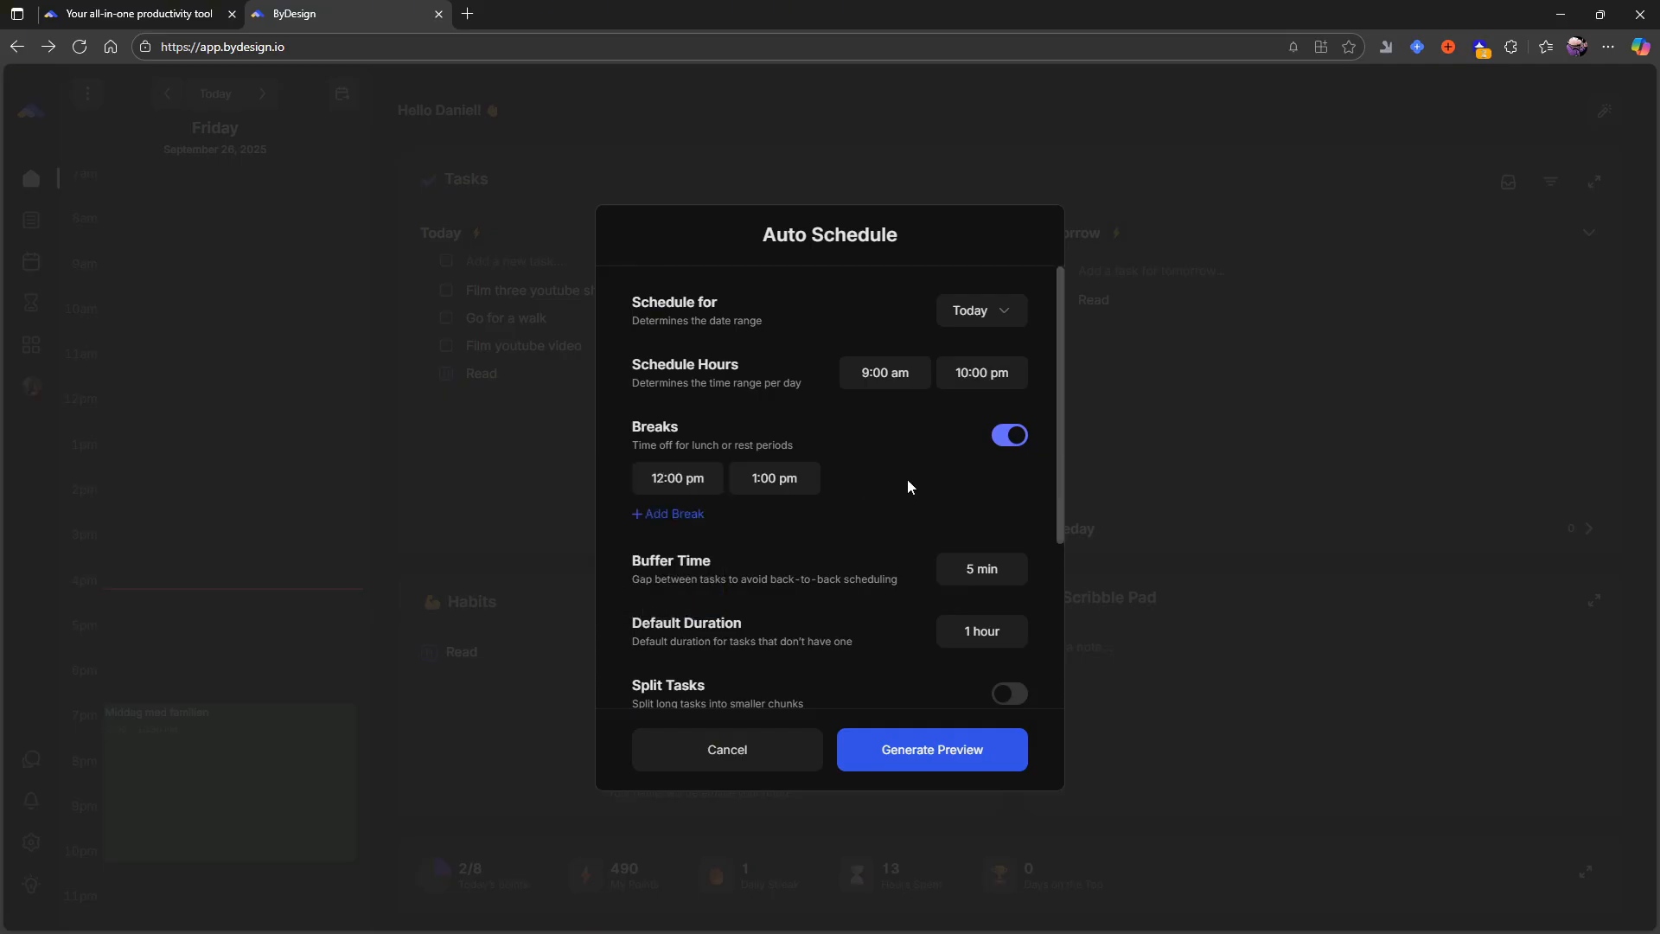
left_click(696, 491)
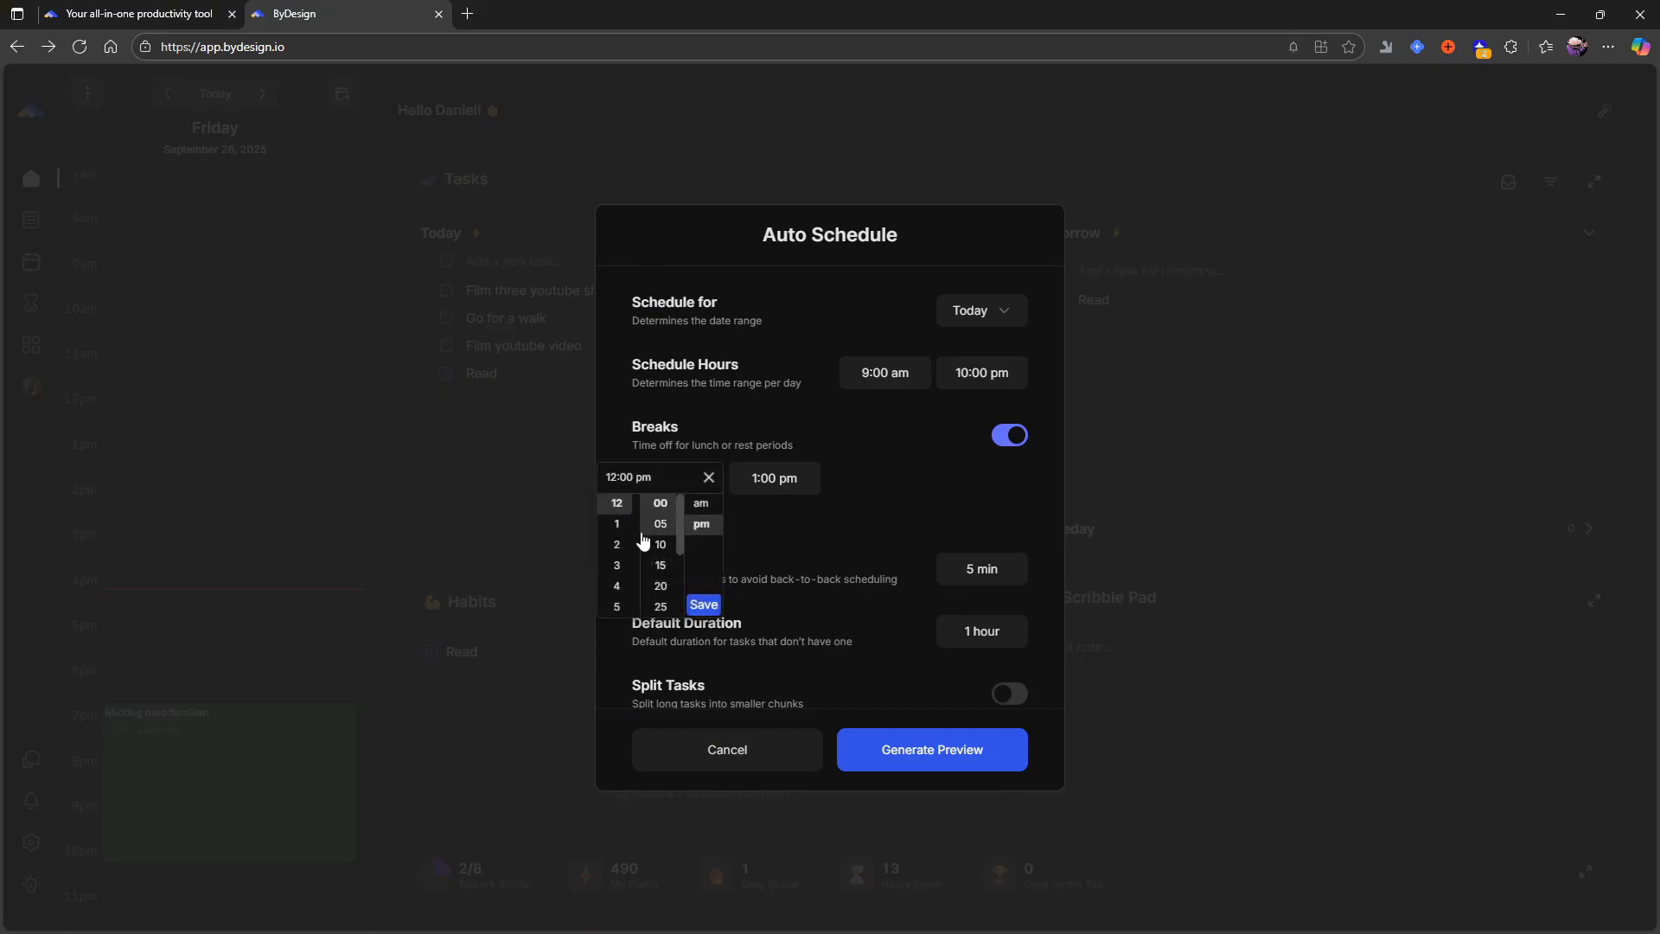
left_click(706, 508)
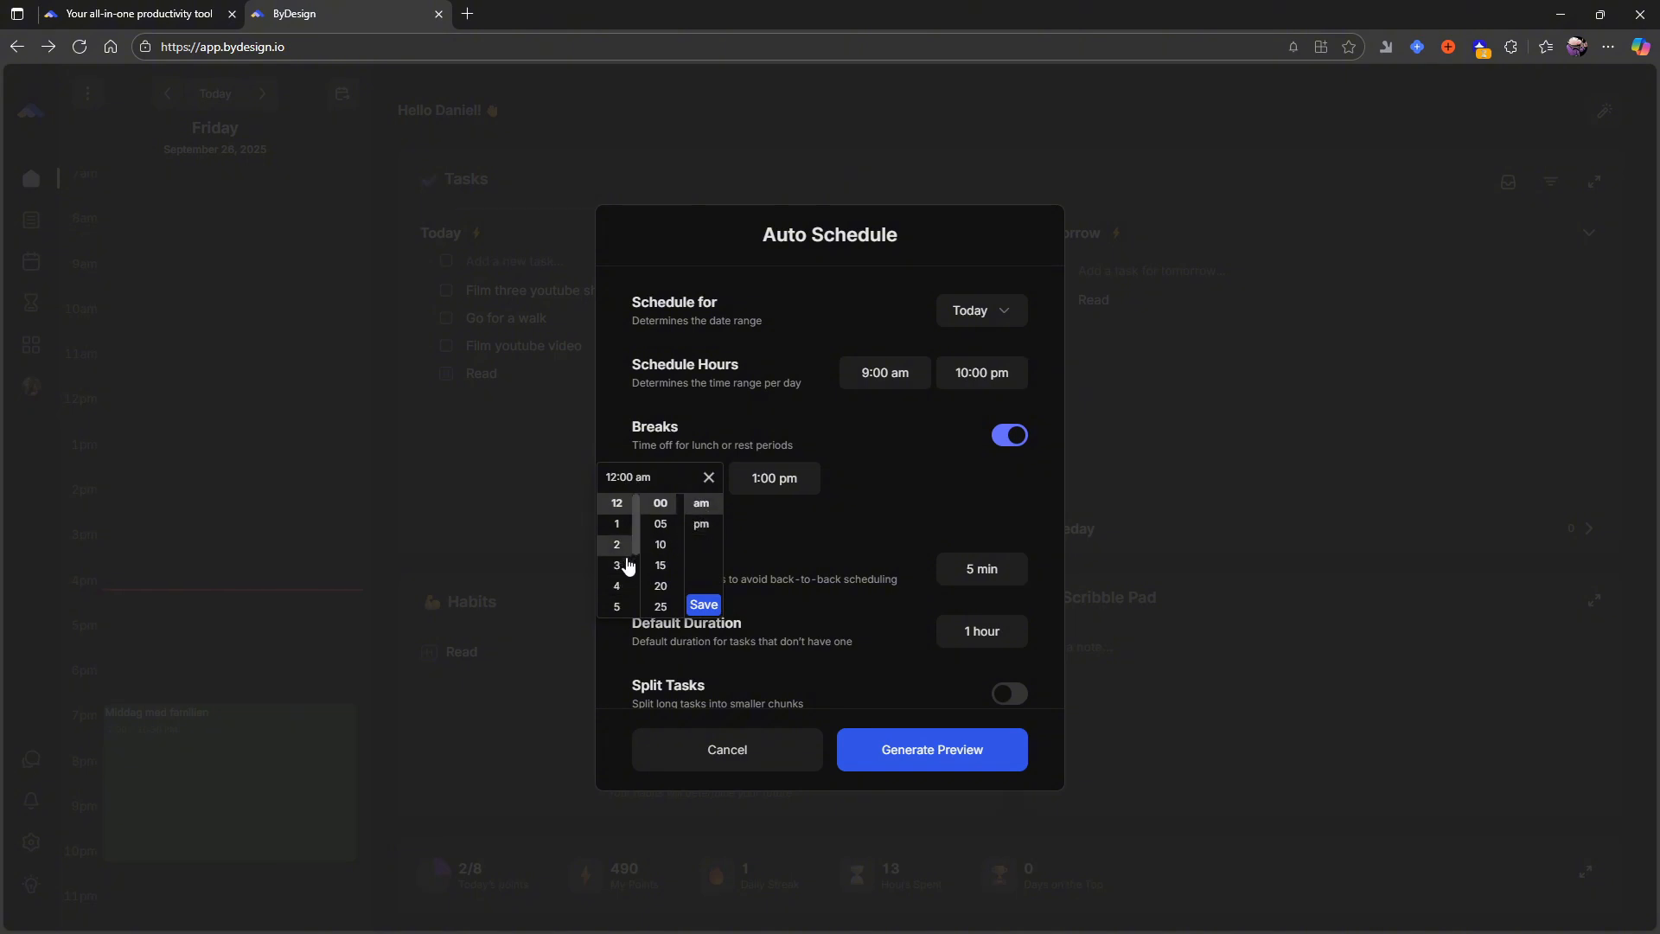
scroll(630, 571, "down", 1)
scroll(630, 571, "down", 3)
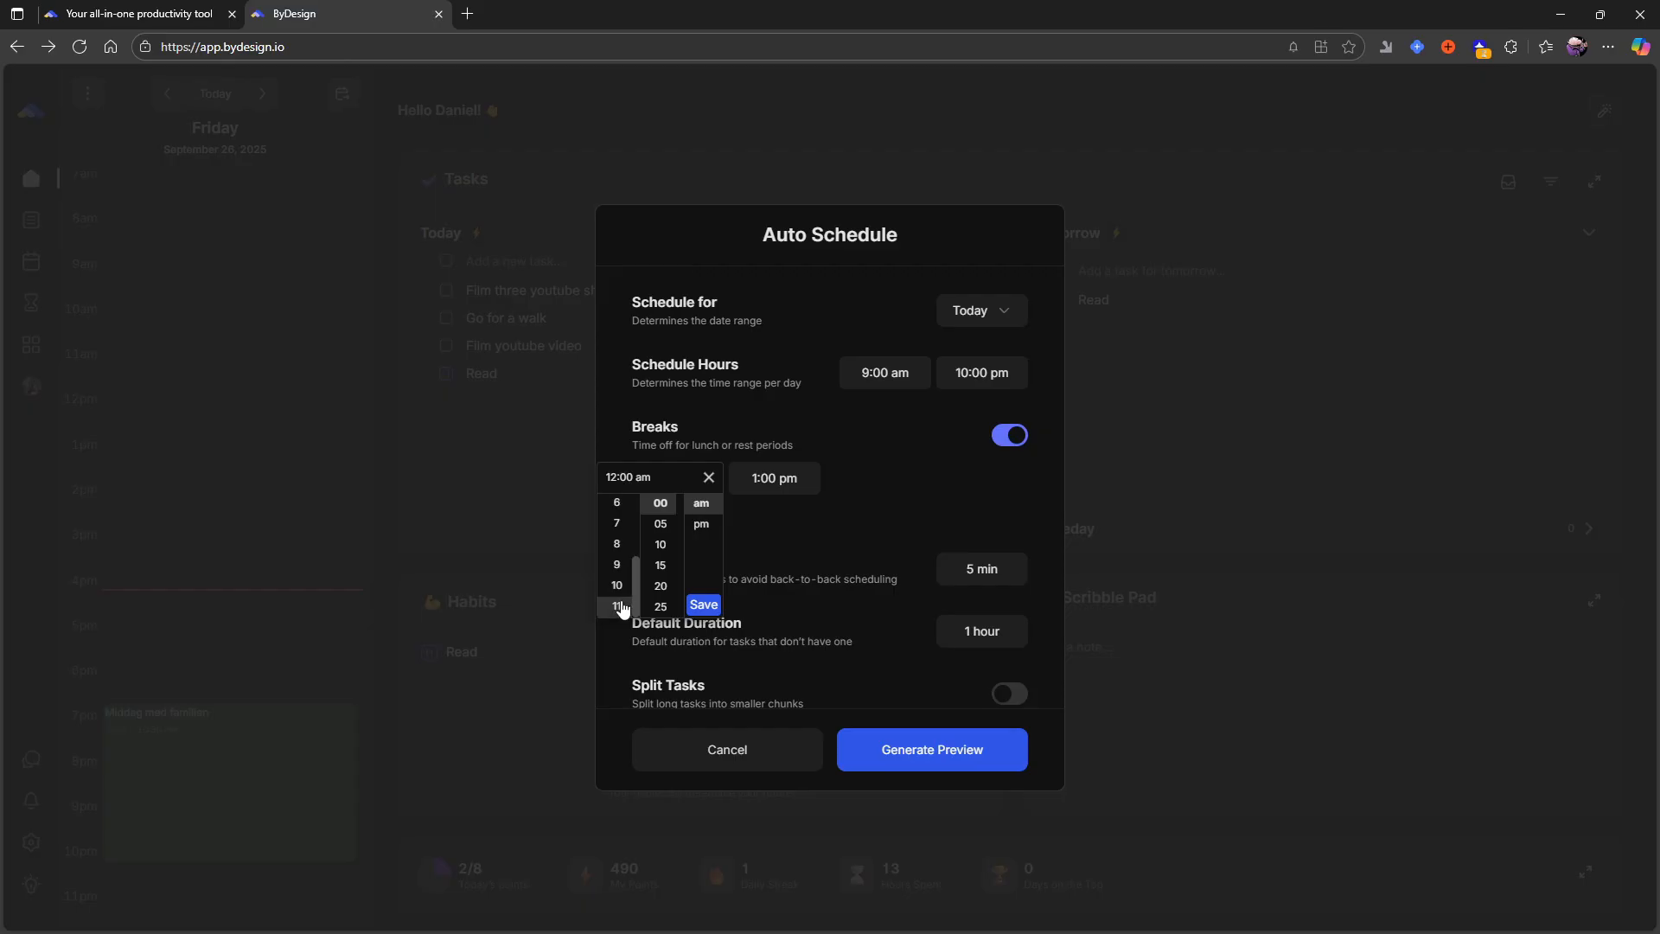
left_click(617, 605)
left_click(704, 604)
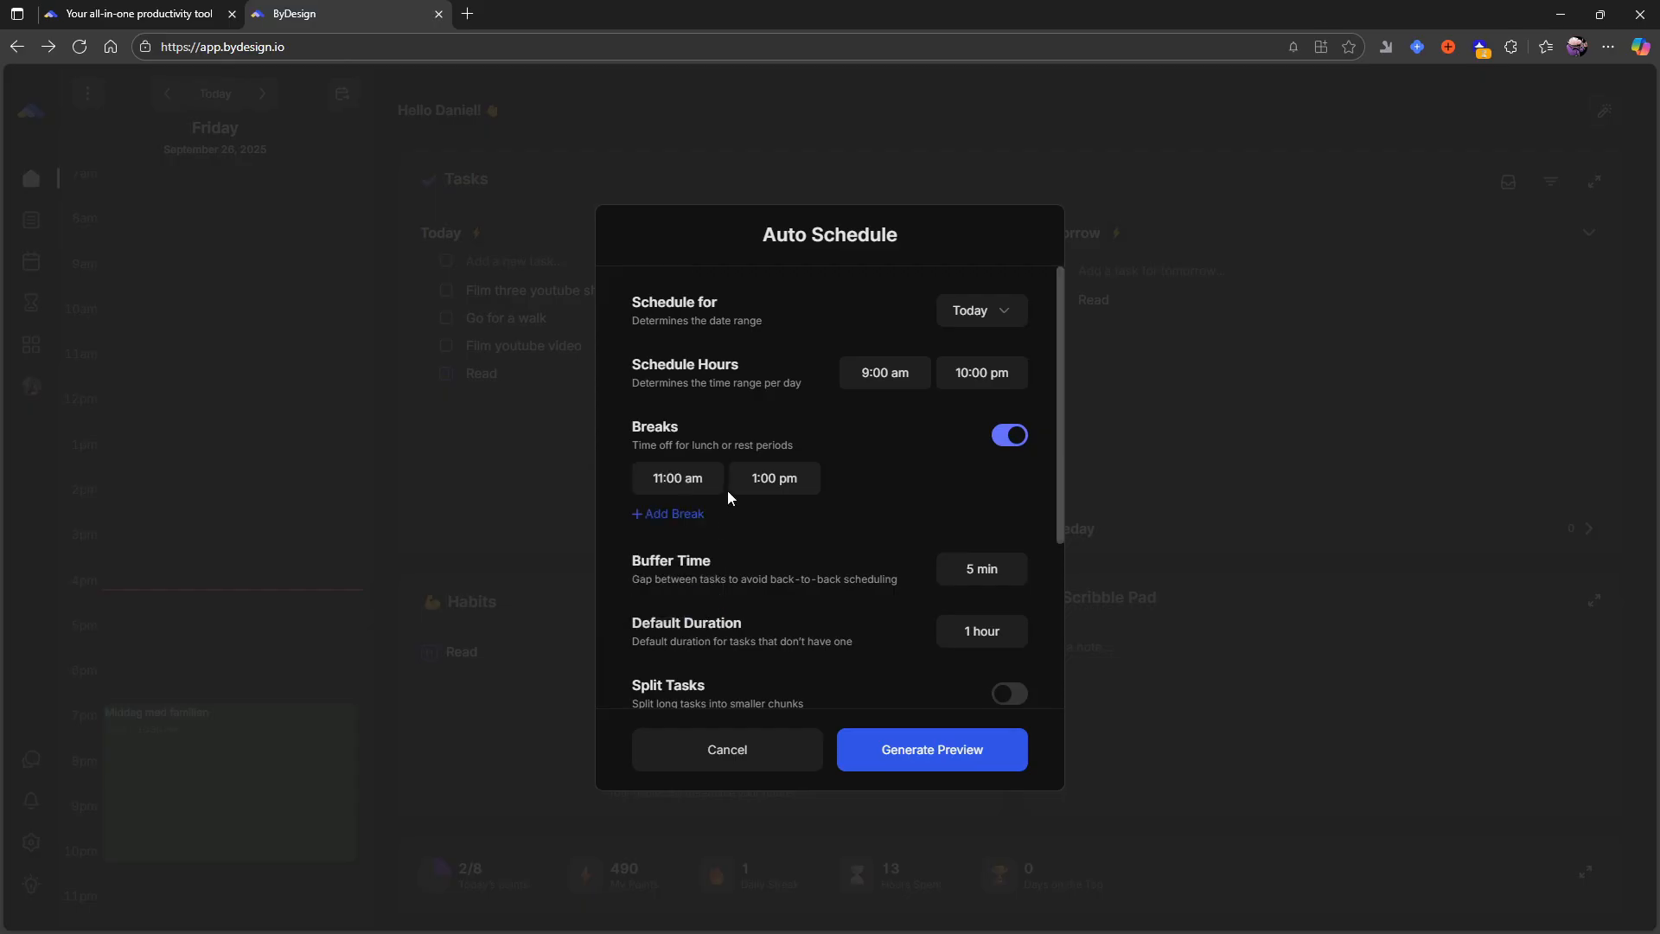
- Add a second break to the schedule and set its start to 5:00 pm
left_click(679, 515)
left_click(680, 519)
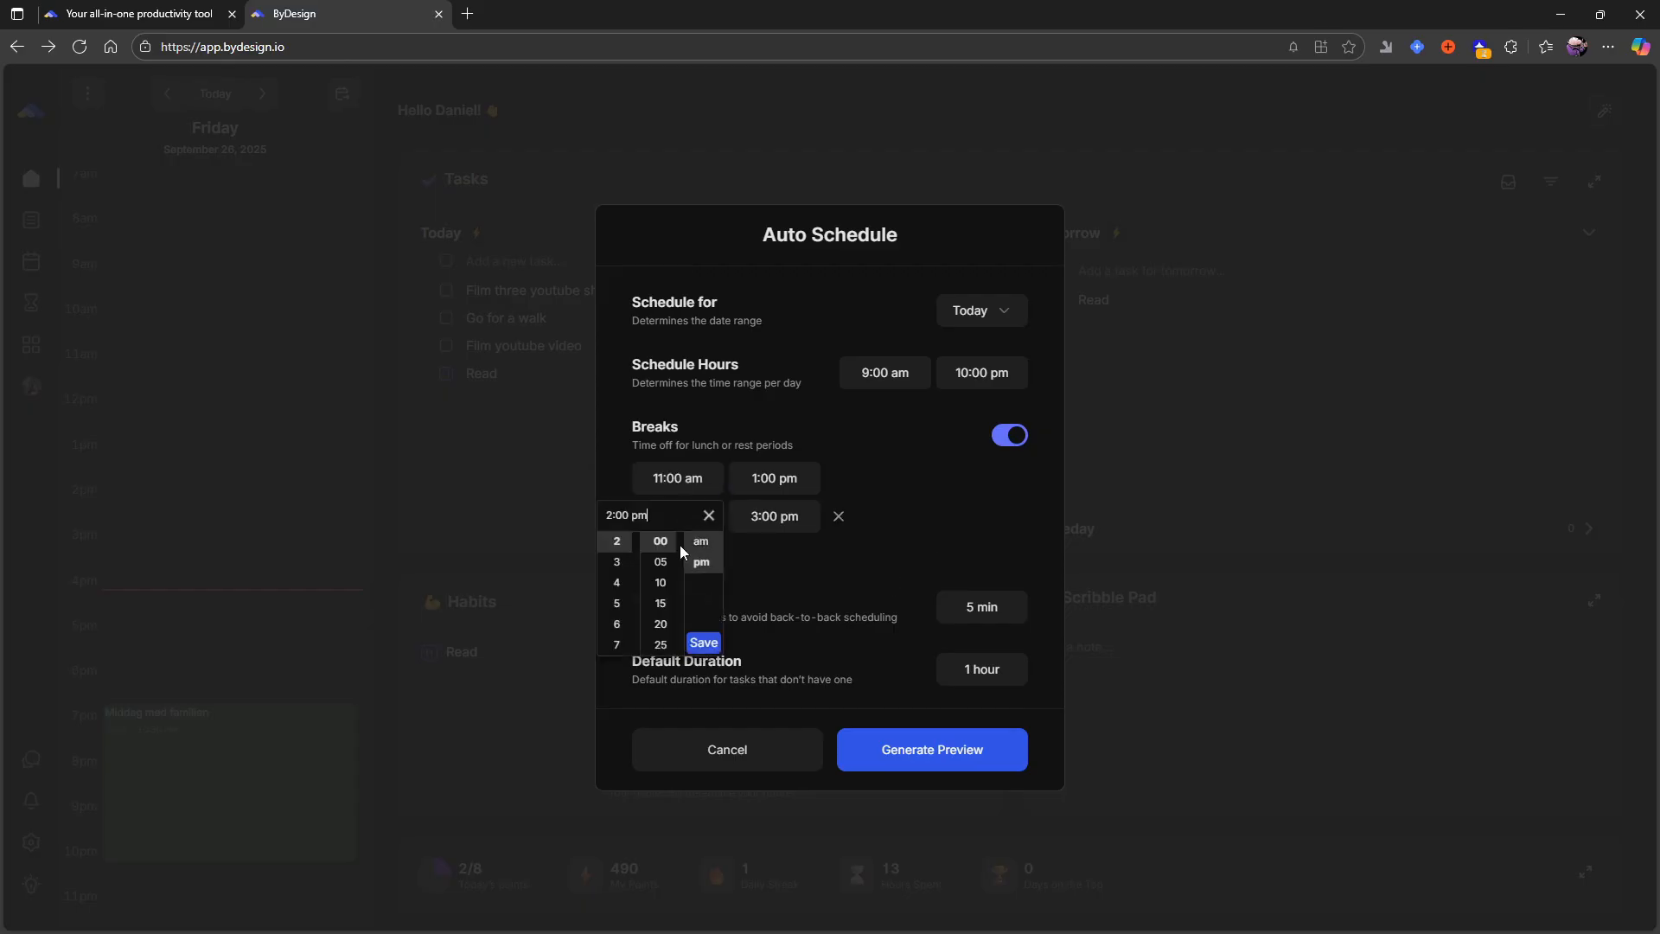
scroll(616, 606, "down", 1)
scroll(623, 596, "up", 2)
left_click(627, 606)
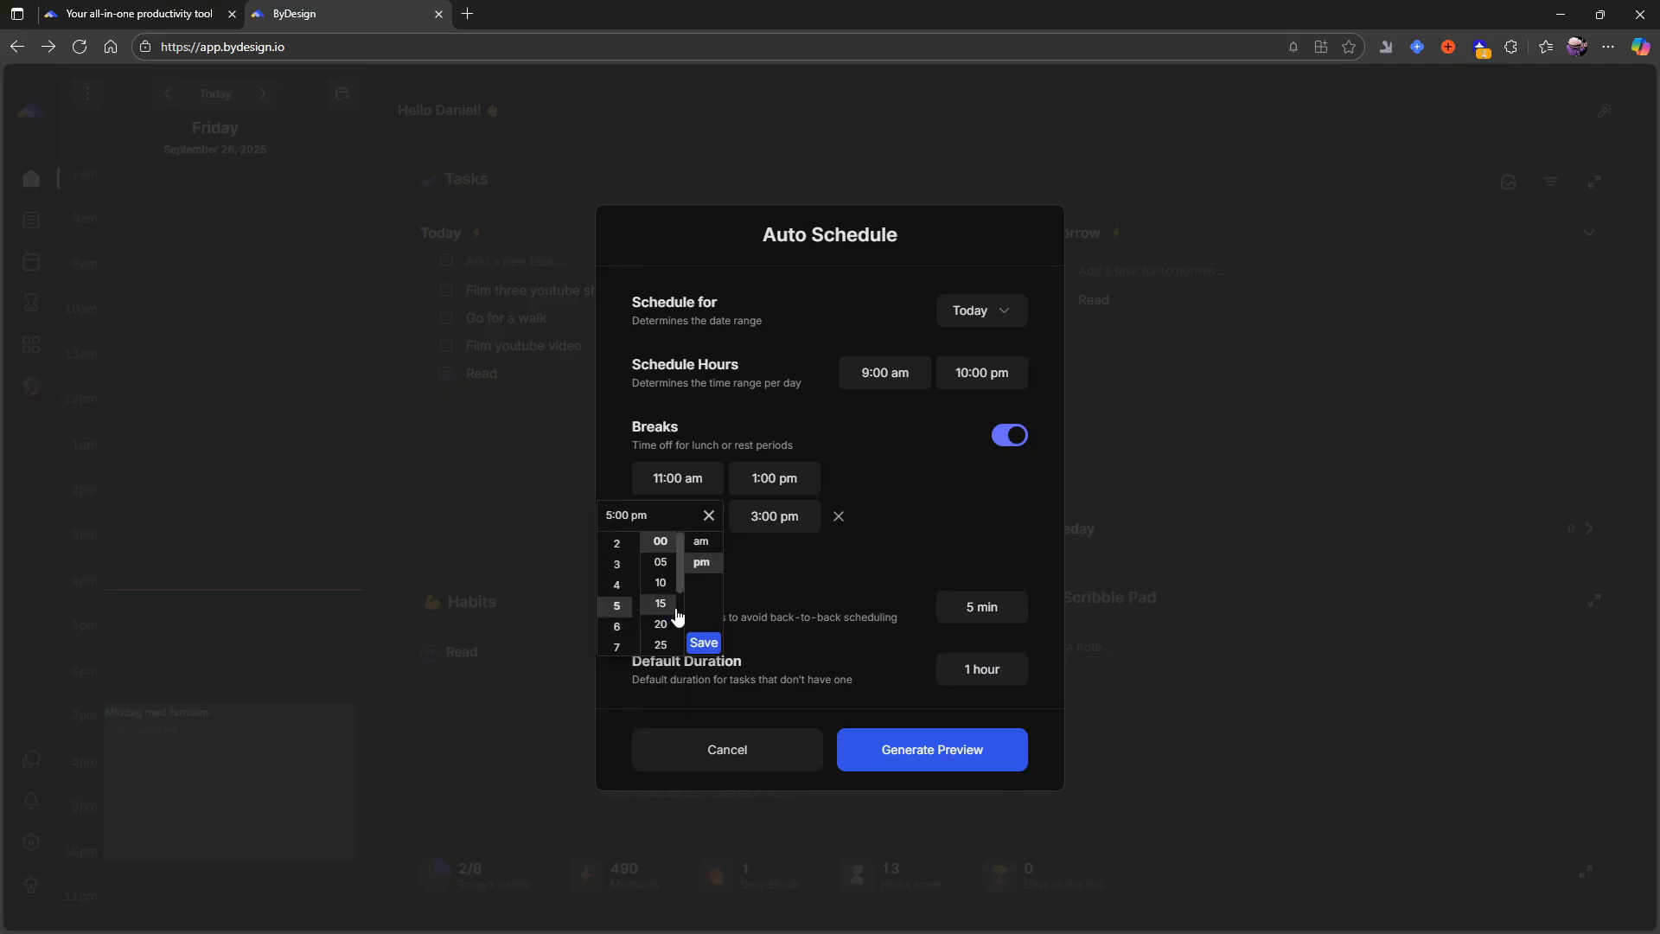
left_click(782, 522)
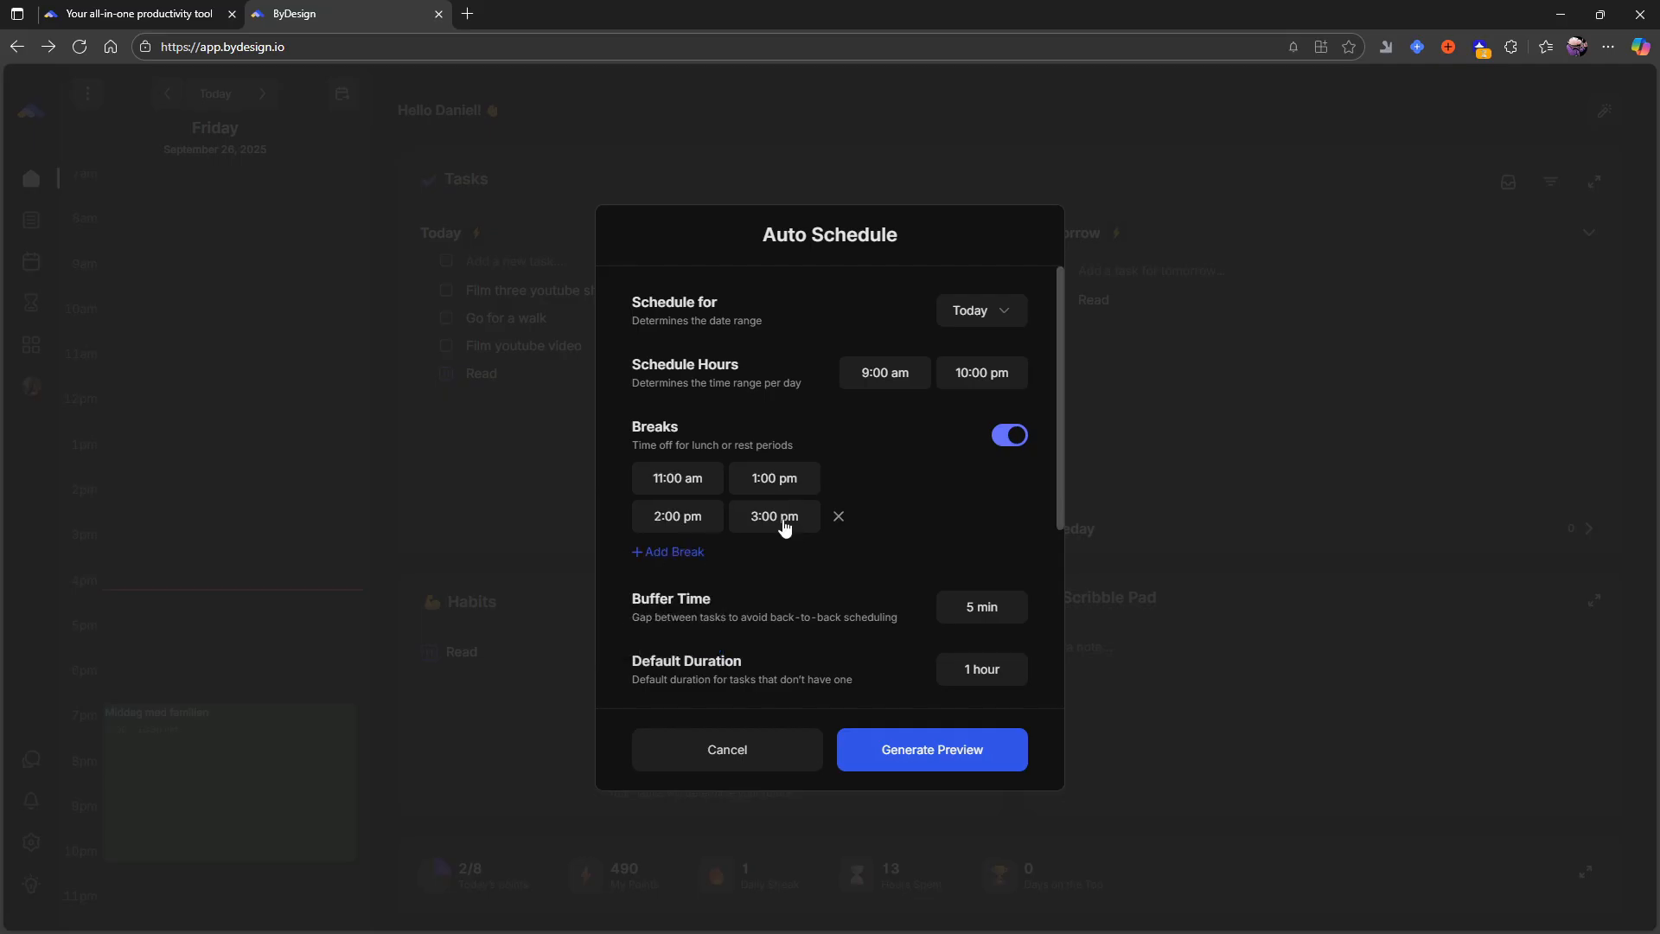
left_click(784, 523)
left_click(651, 521)
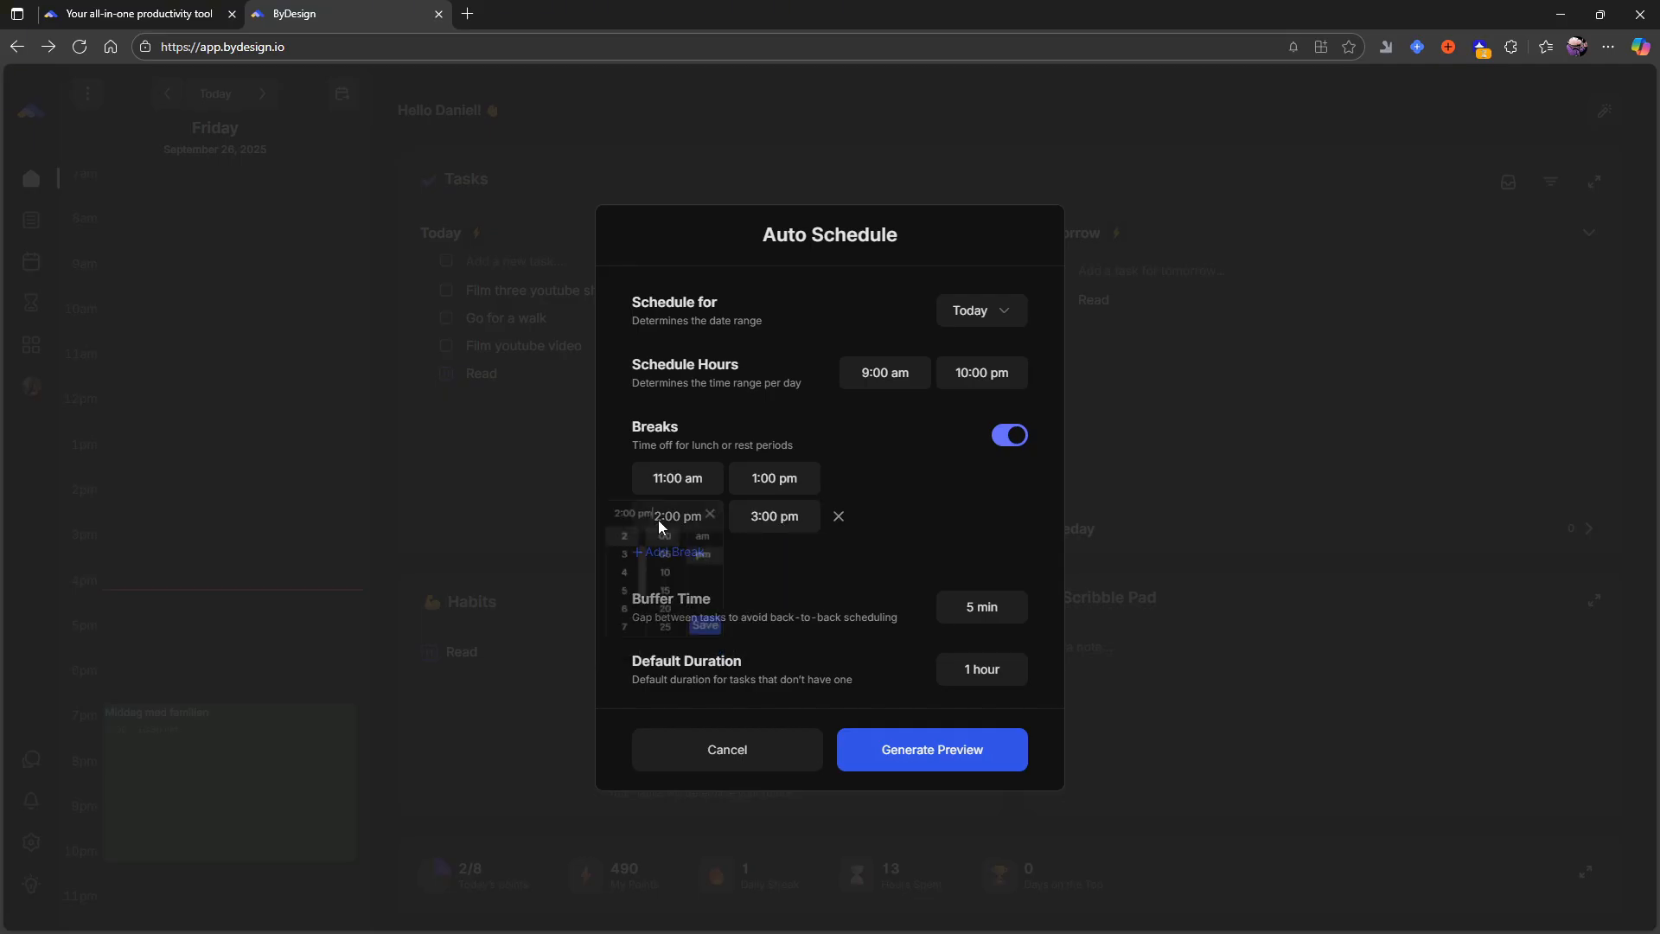
left_click(655, 520)
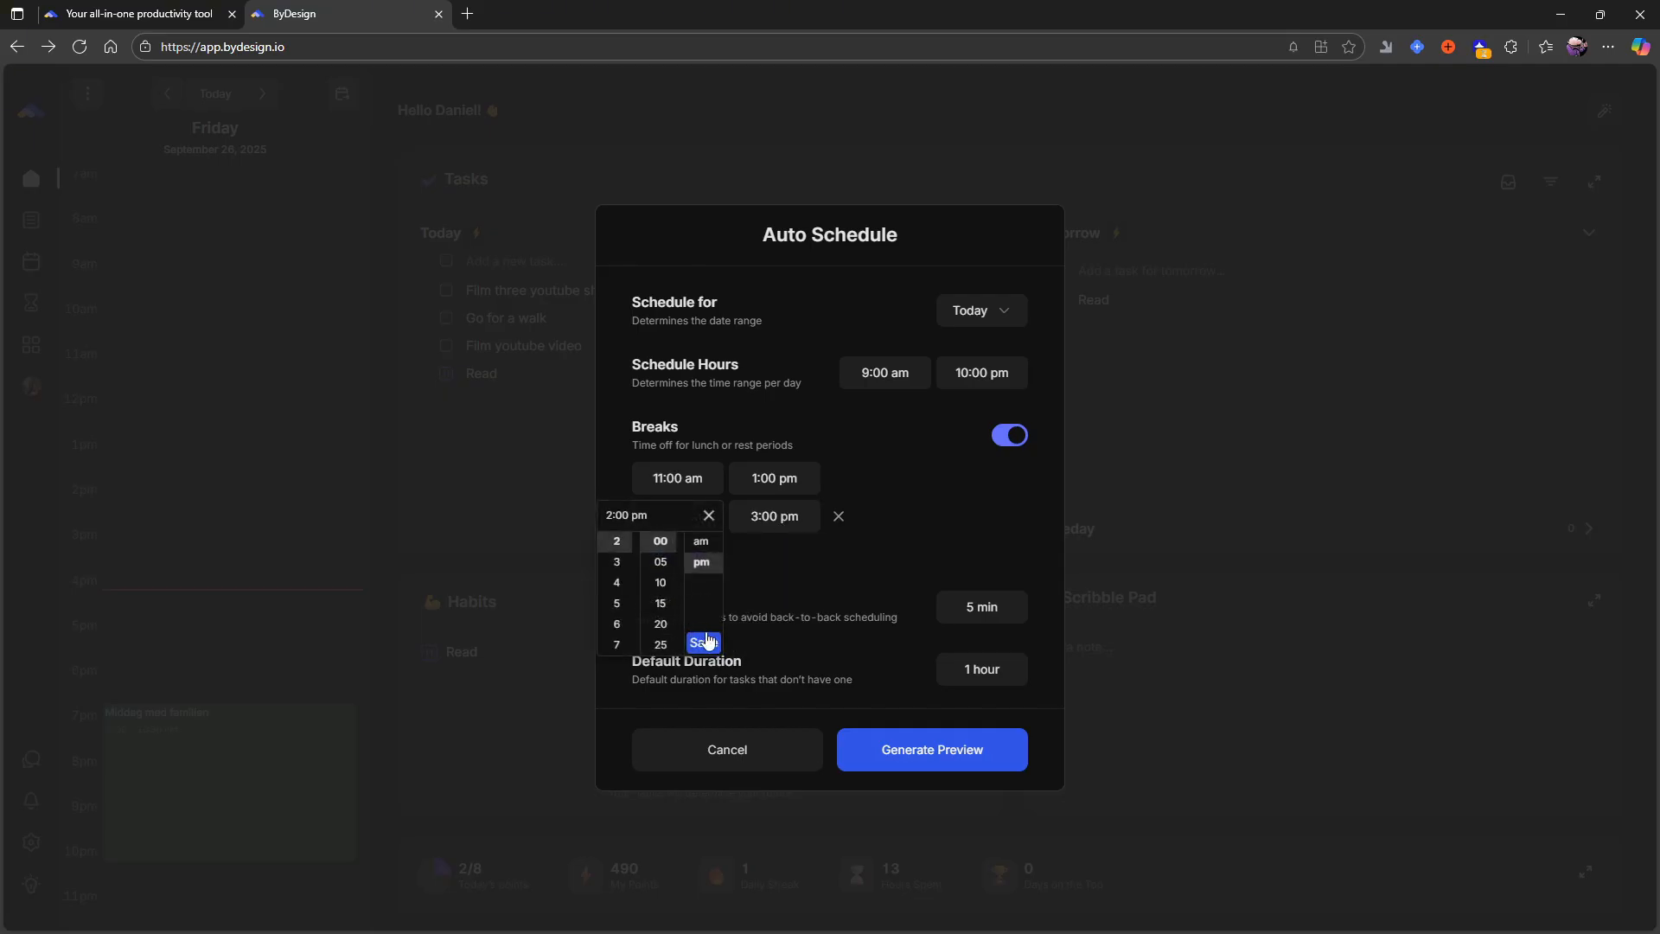
left_click(617, 608)
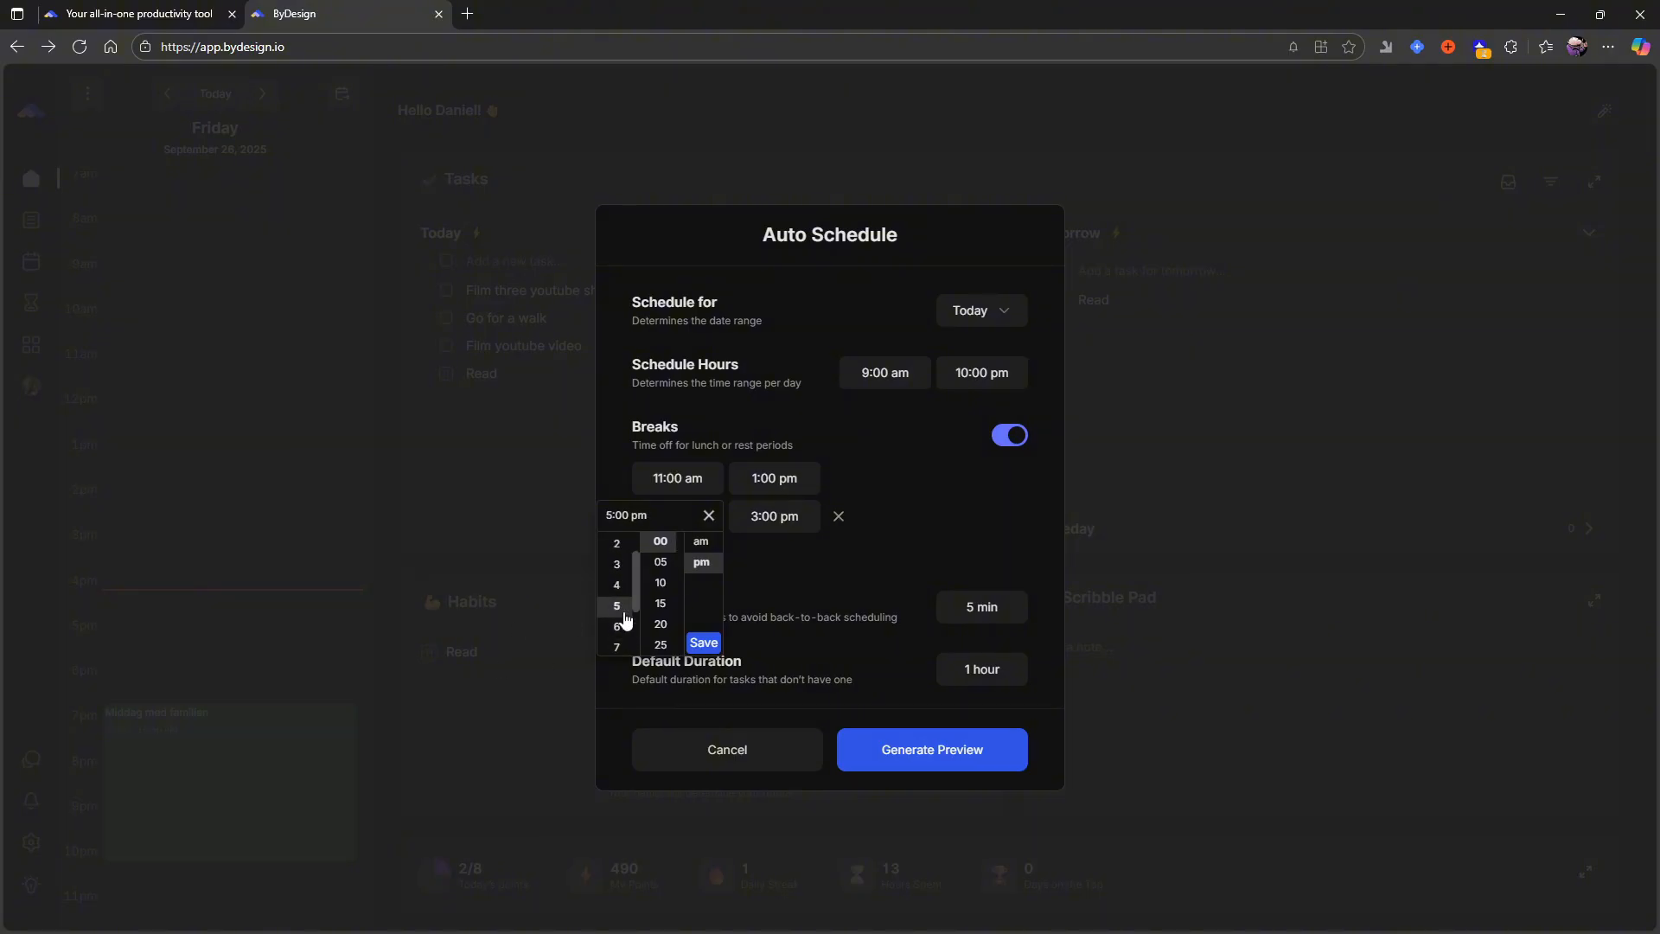
left_click(703, 642)
- Set the end of the second break to 7:00 pm
left_click(752, 527)
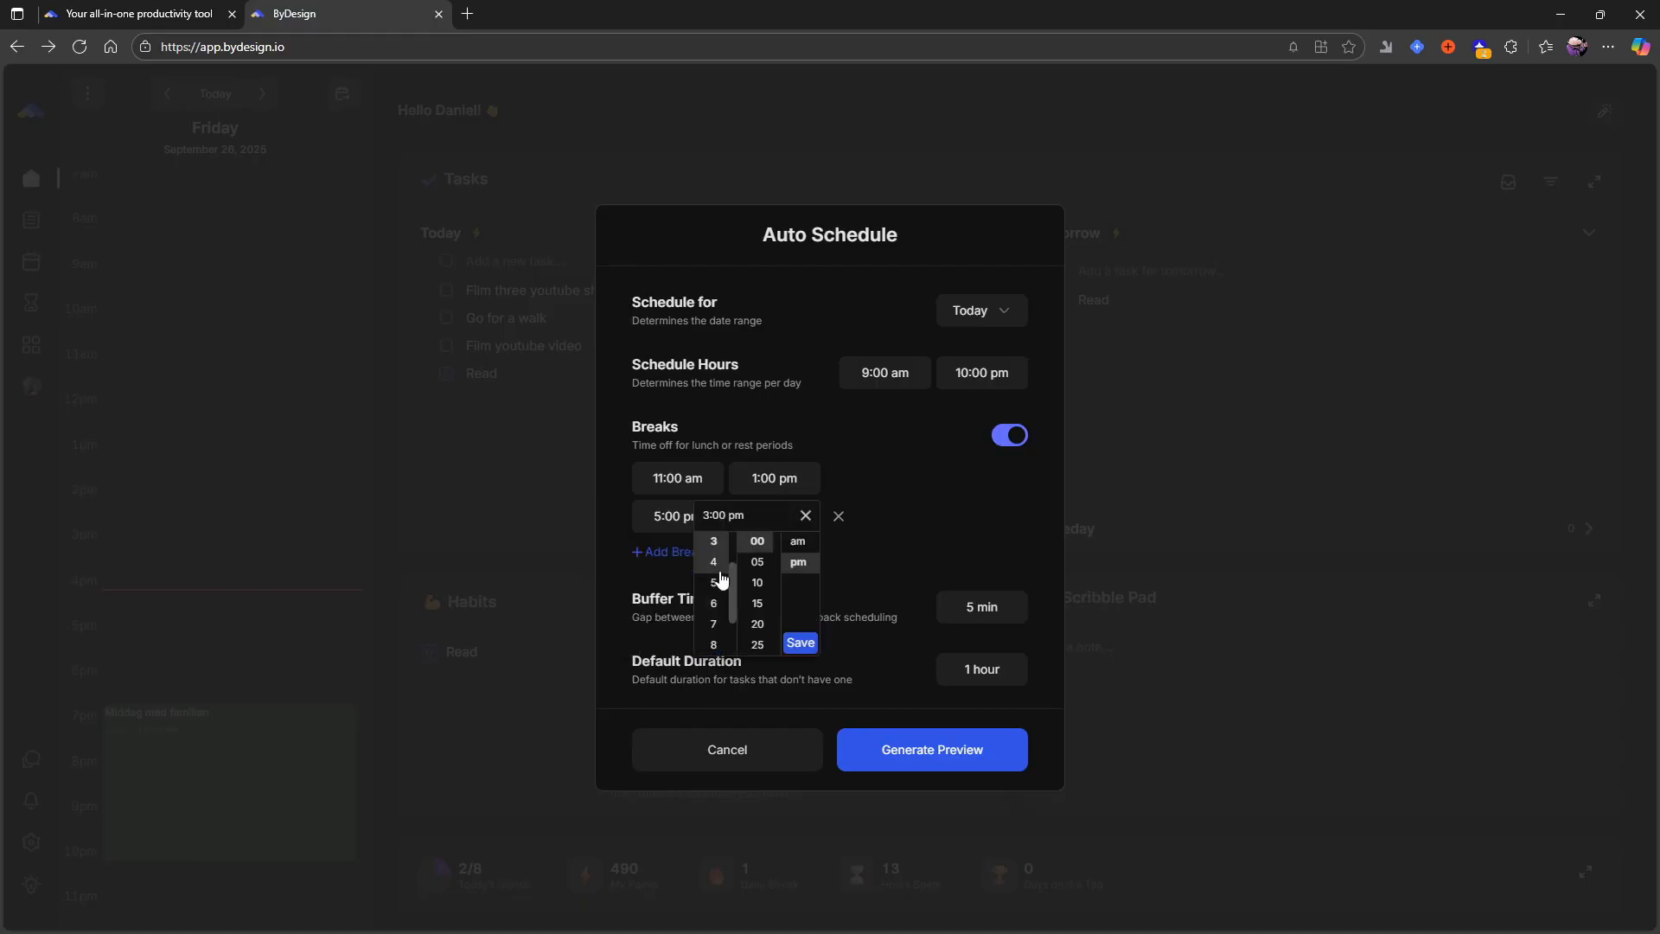
scroll(715, 621, "up", 2)
left_click(716, 646)
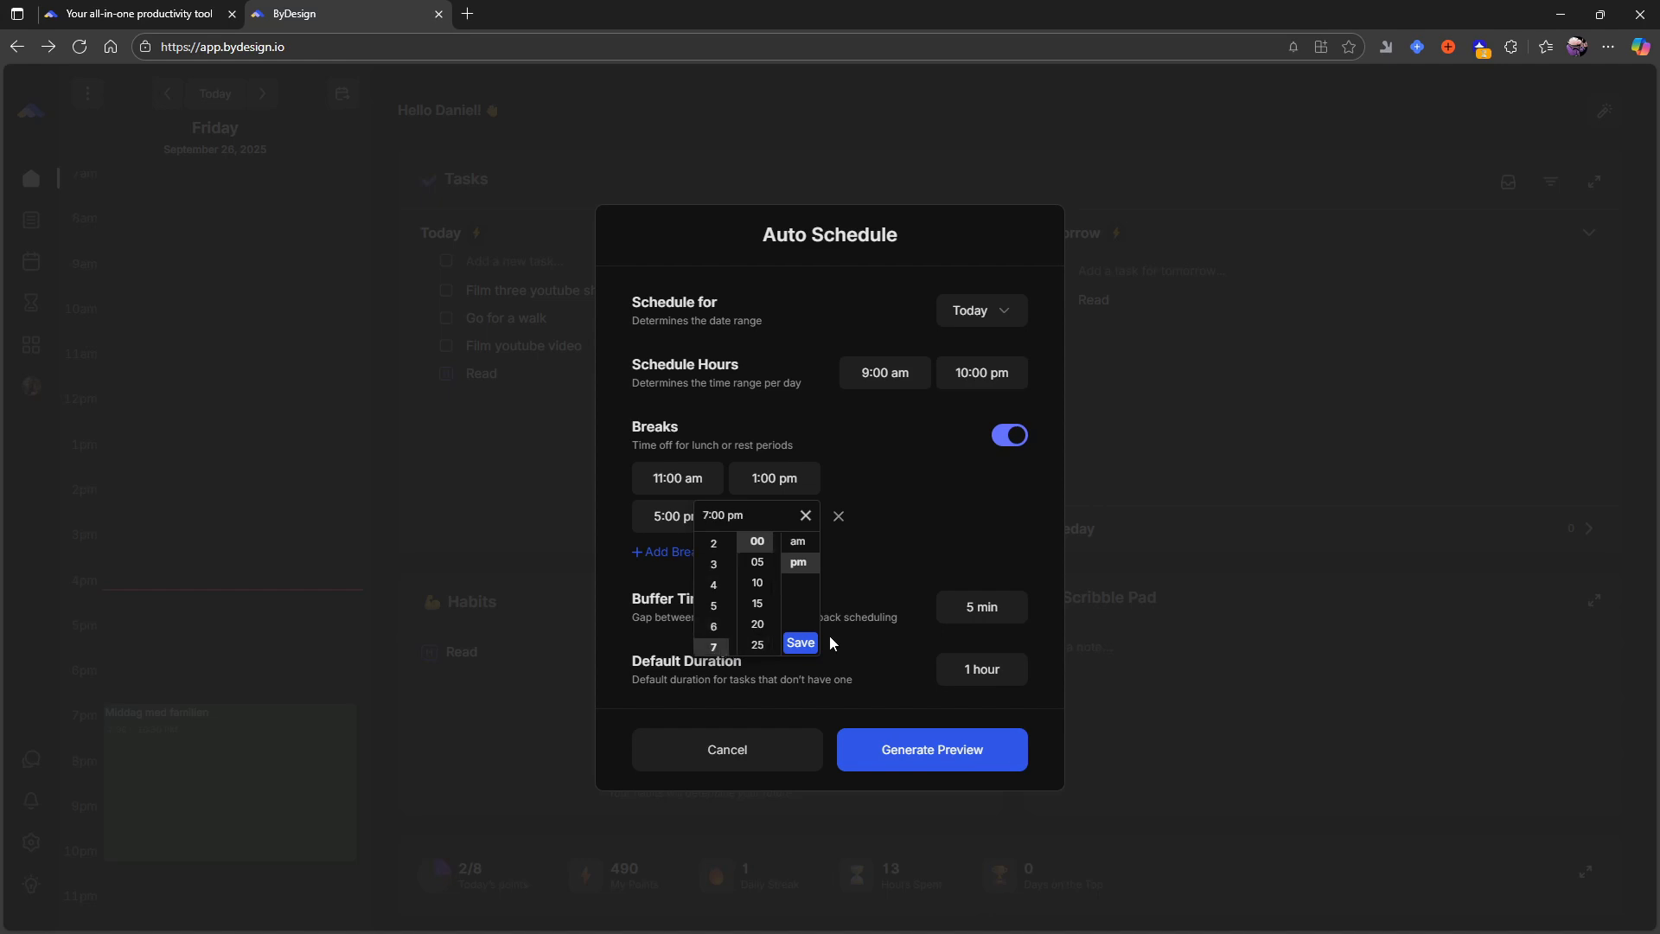
left_click(799, 642)
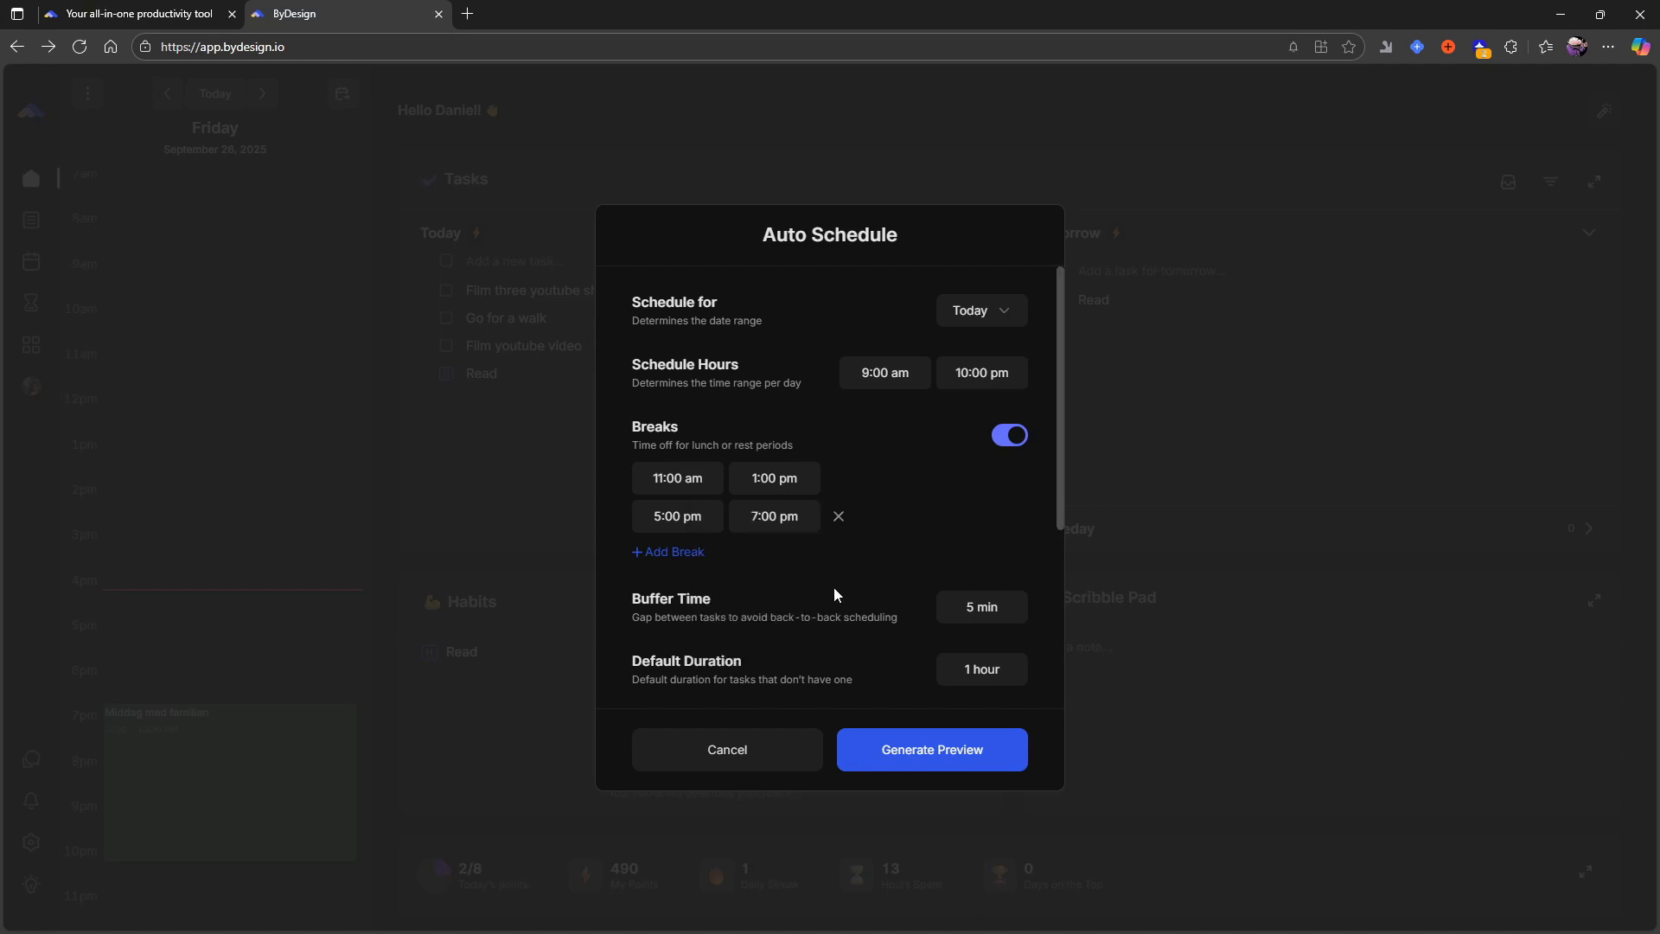
- Set the buffer time between scheduled tasks to 15 minutes
scroll(834, 588, "down", 2)
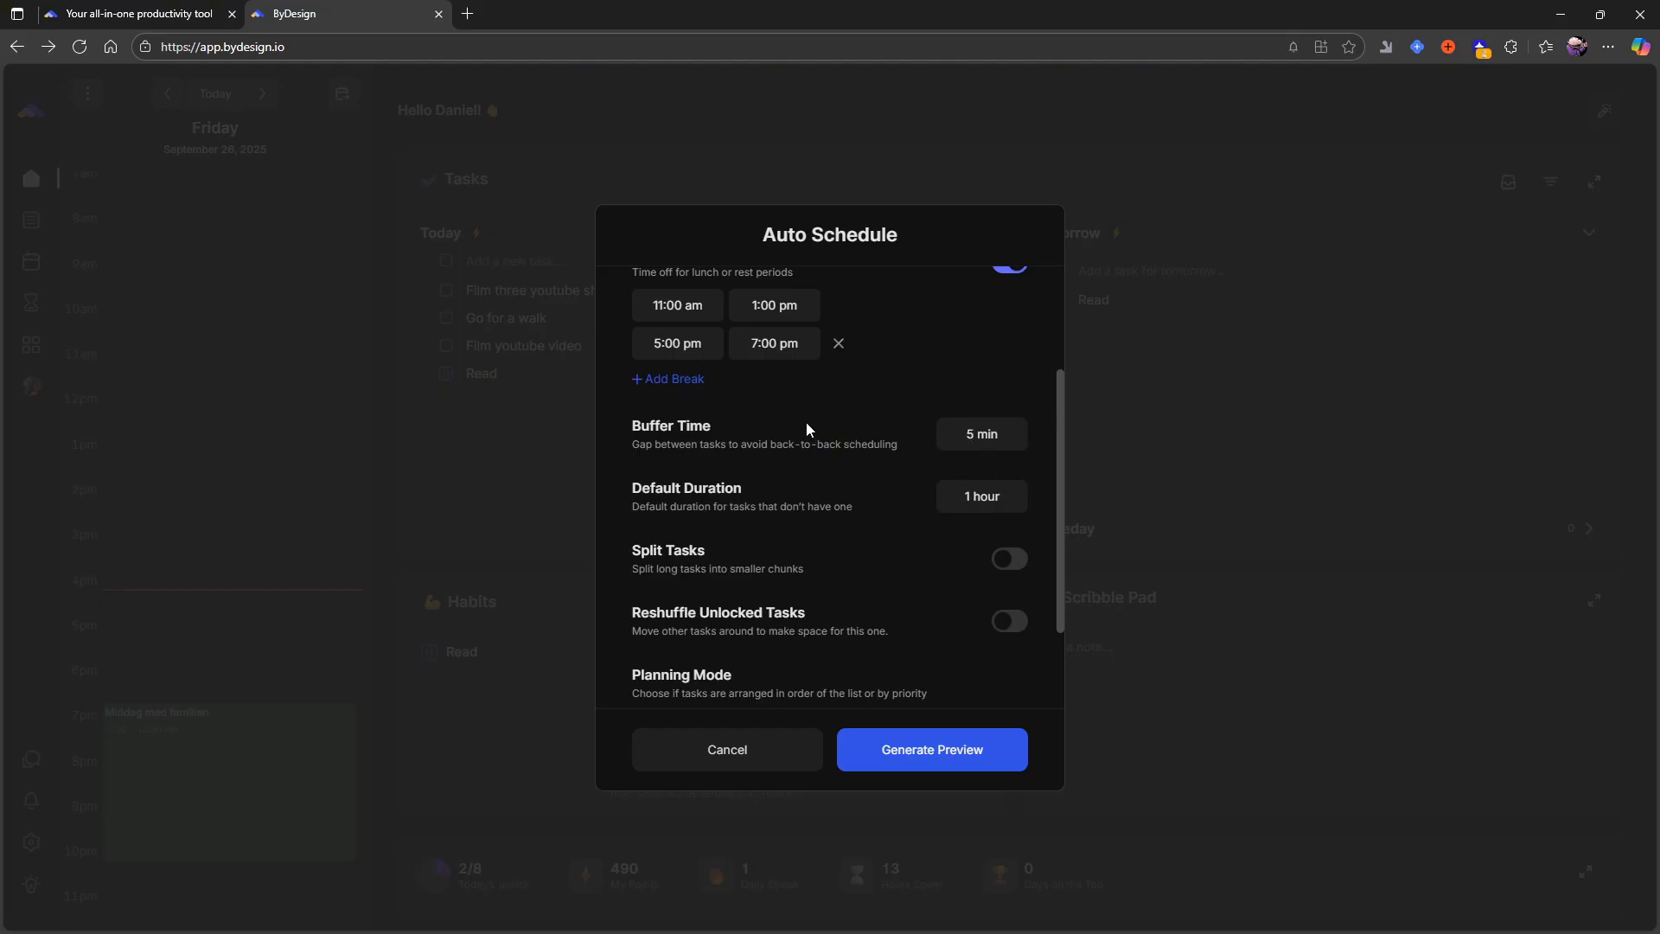
left_click(983, 435)
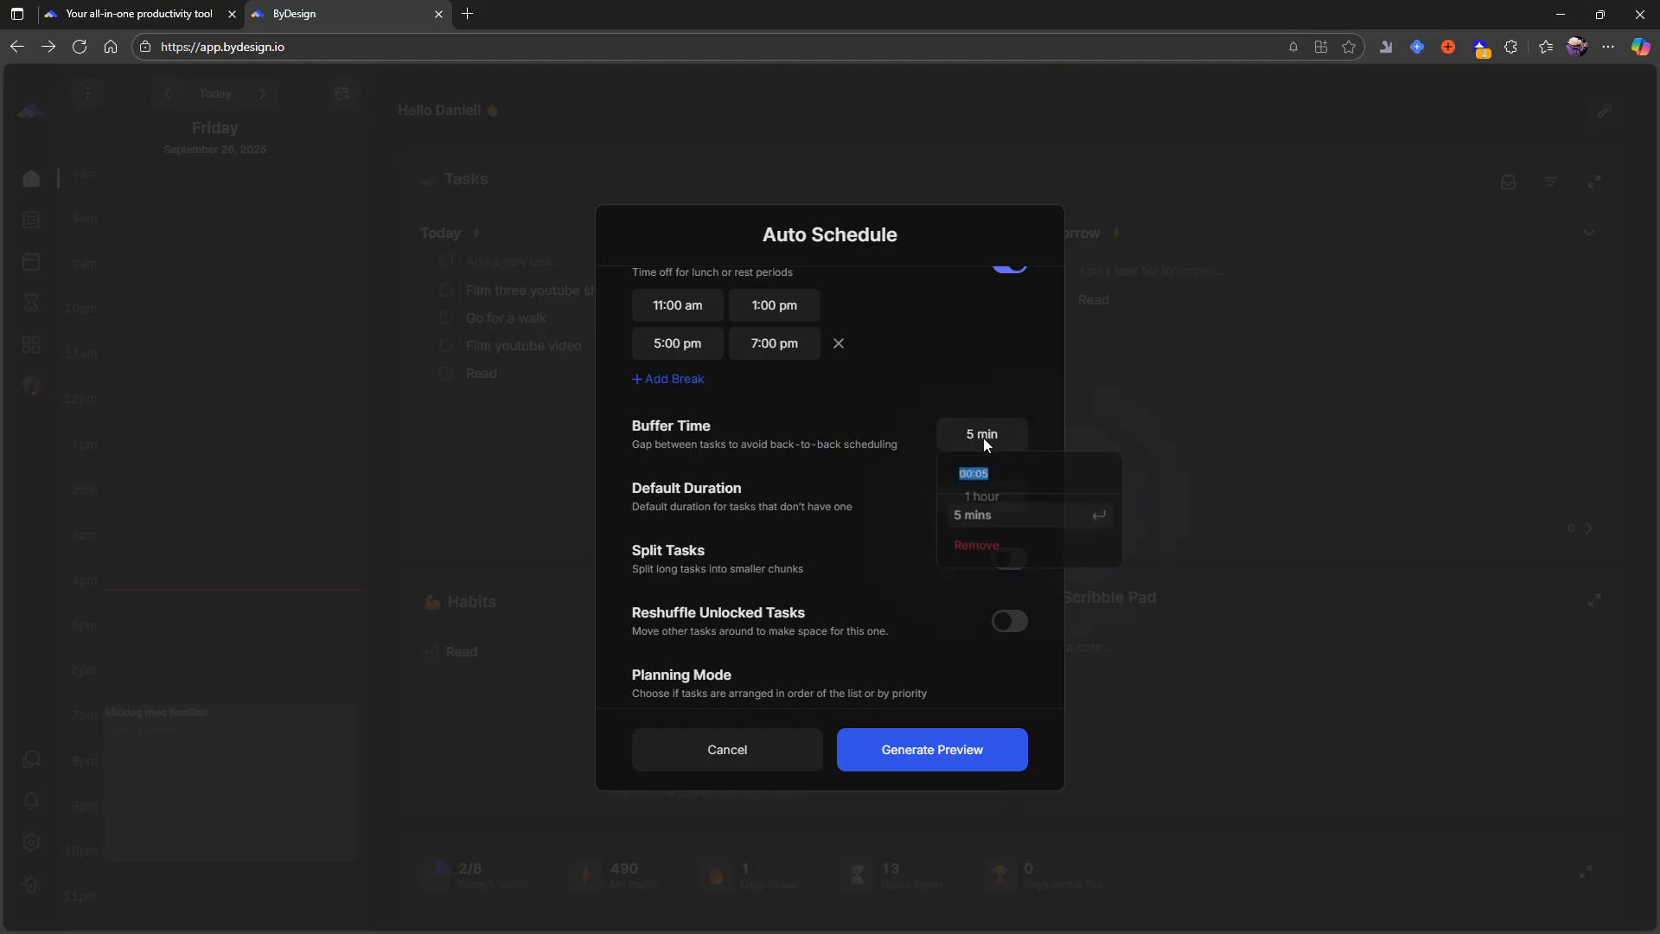
left_click(1024, 479)
key("BackSpace")
key("BackSpace")
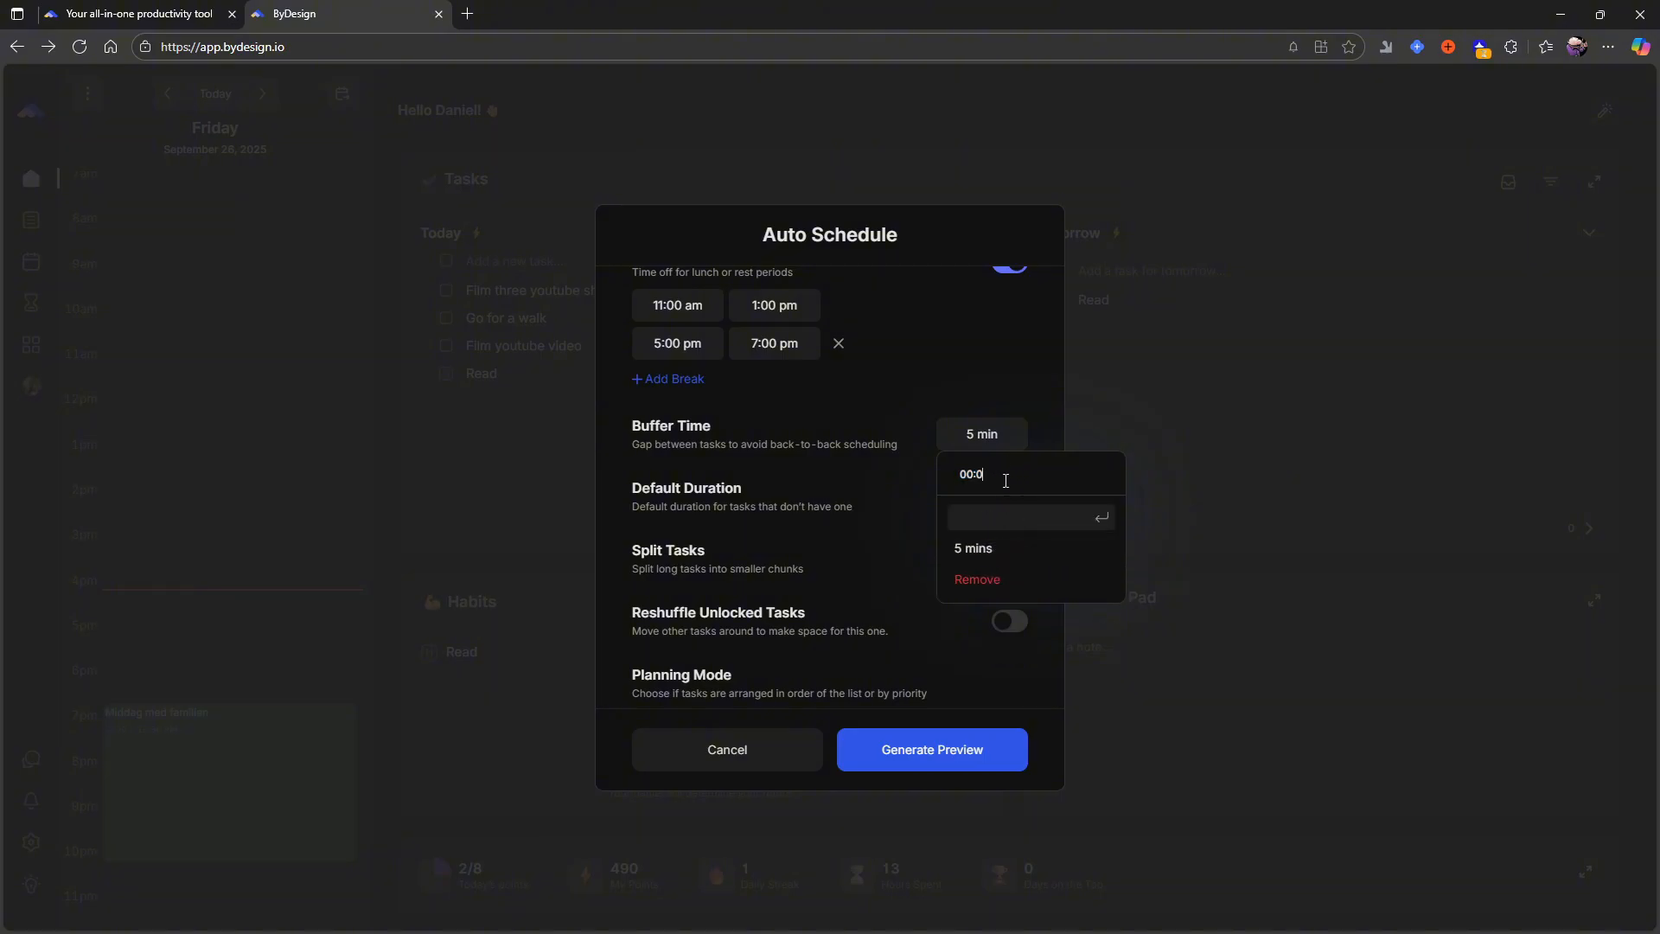
type("15")
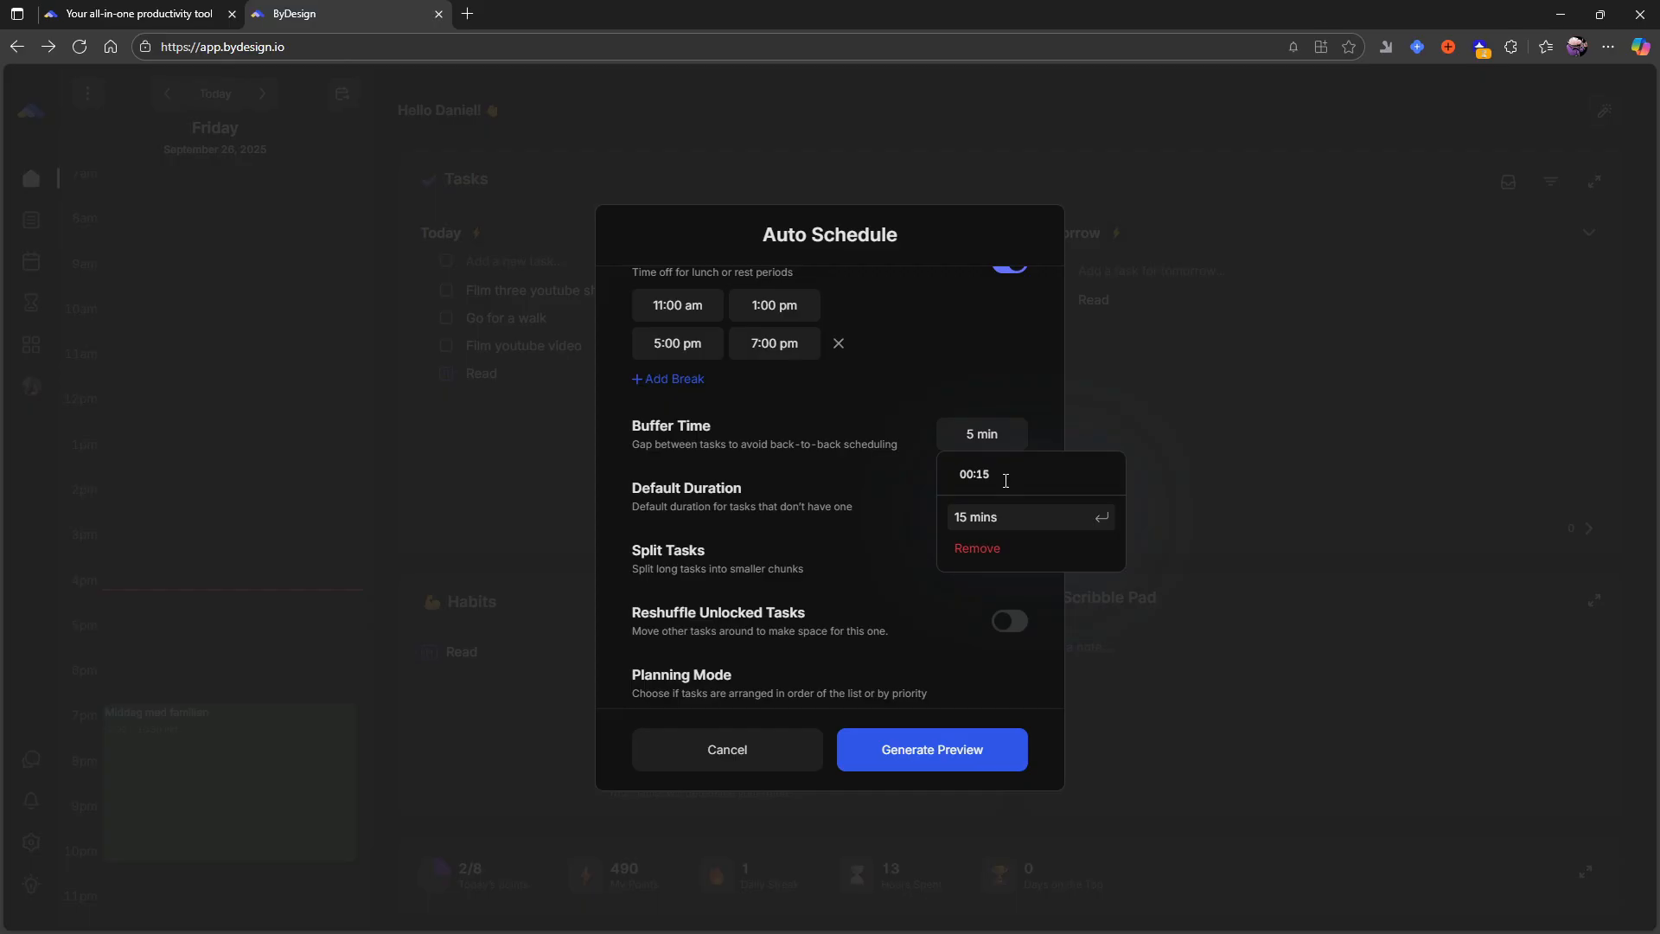
key("Return")
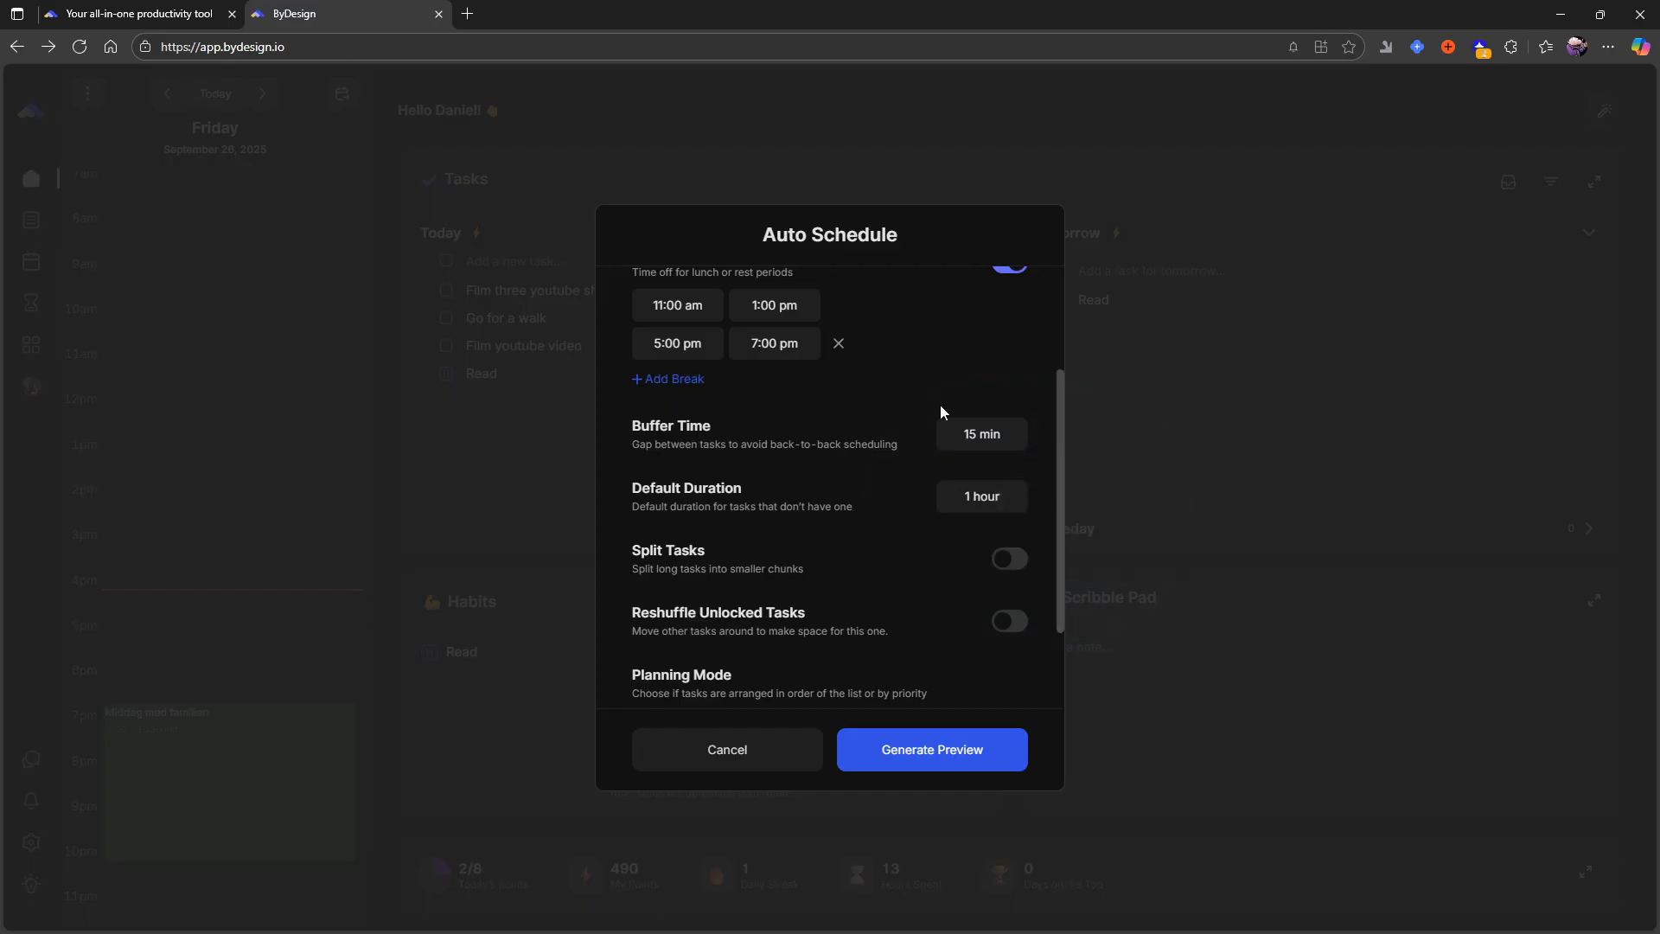
left_click(1003, 499)
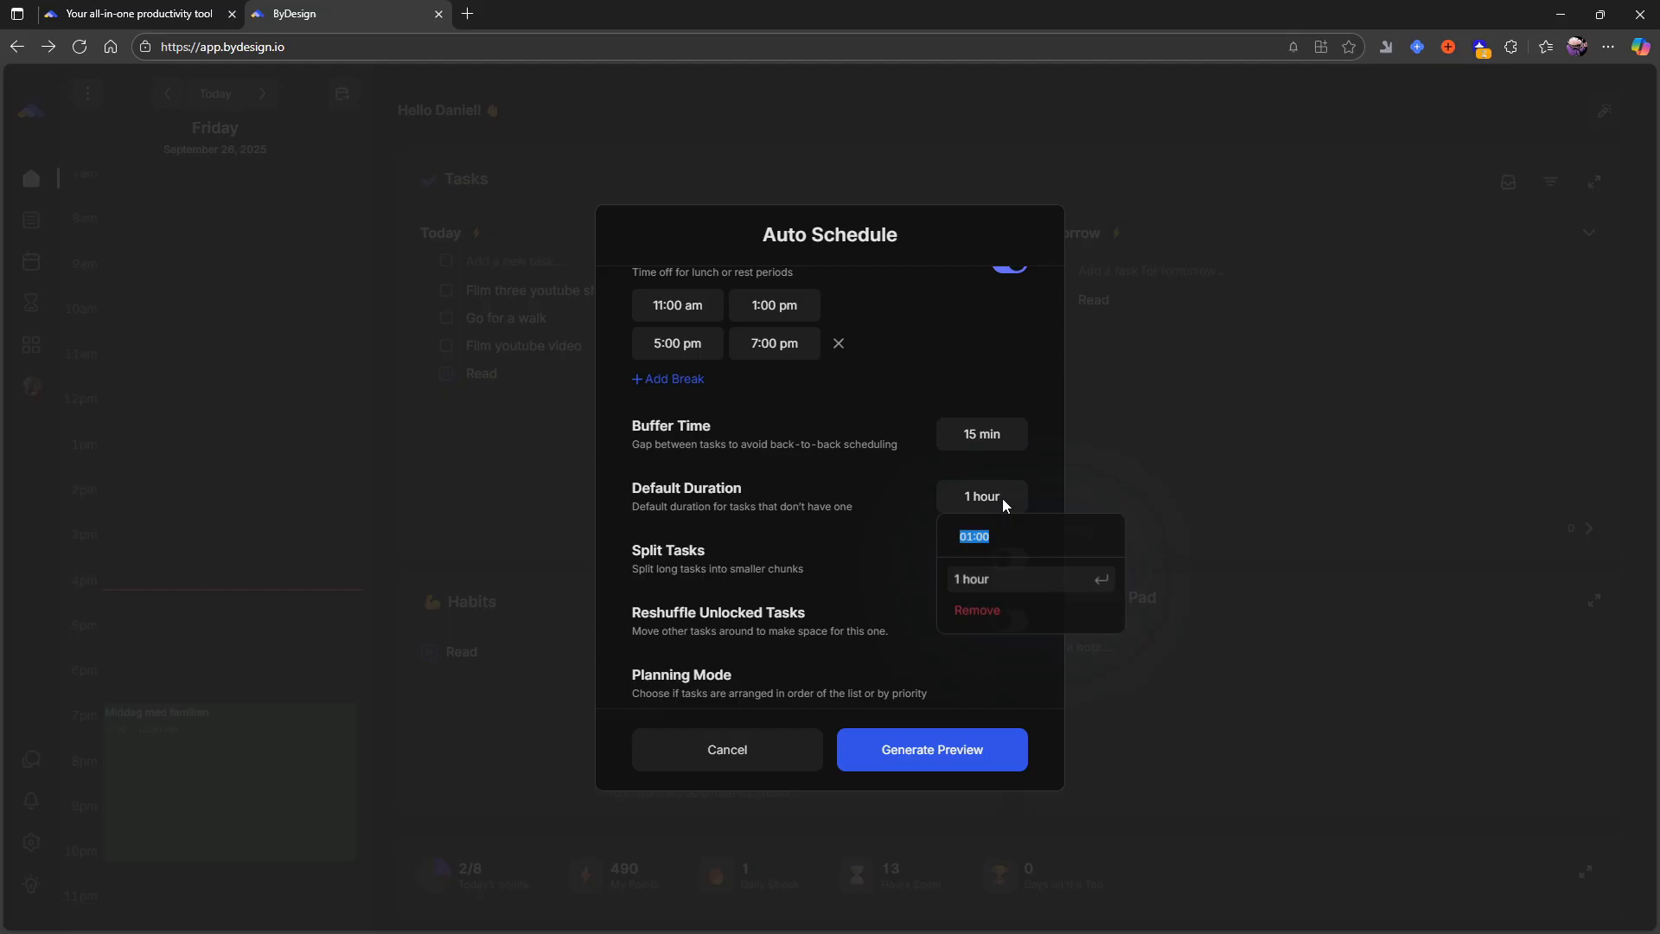
left_click(890, 511)
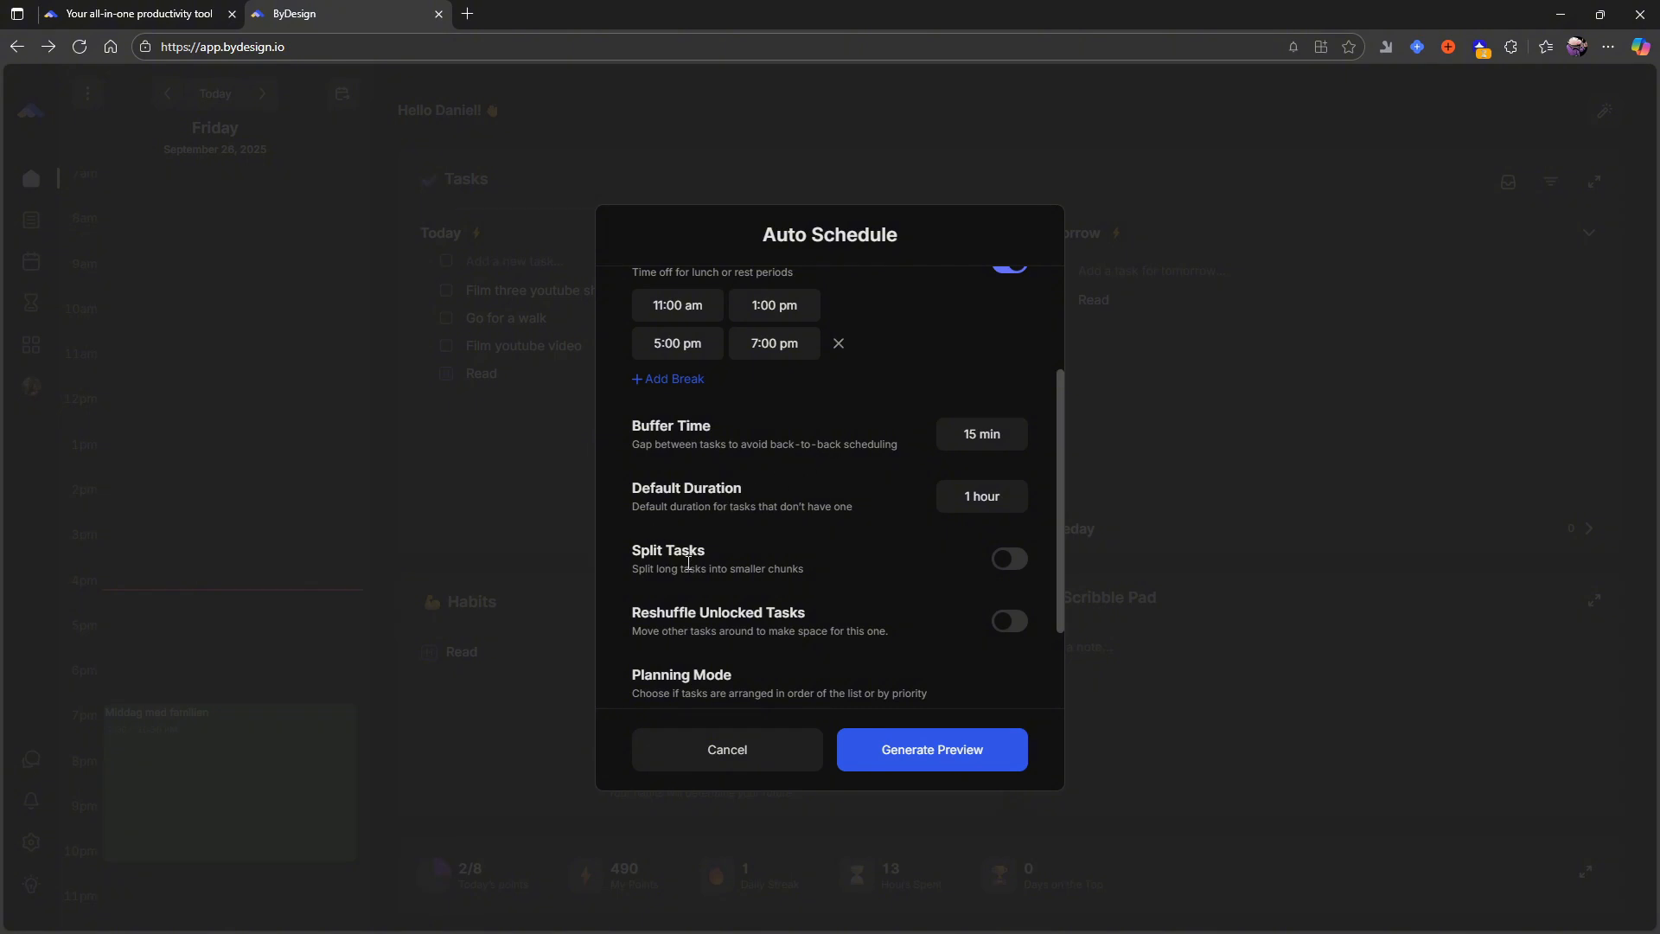
left_click_drag(632, 569, 802, 566)
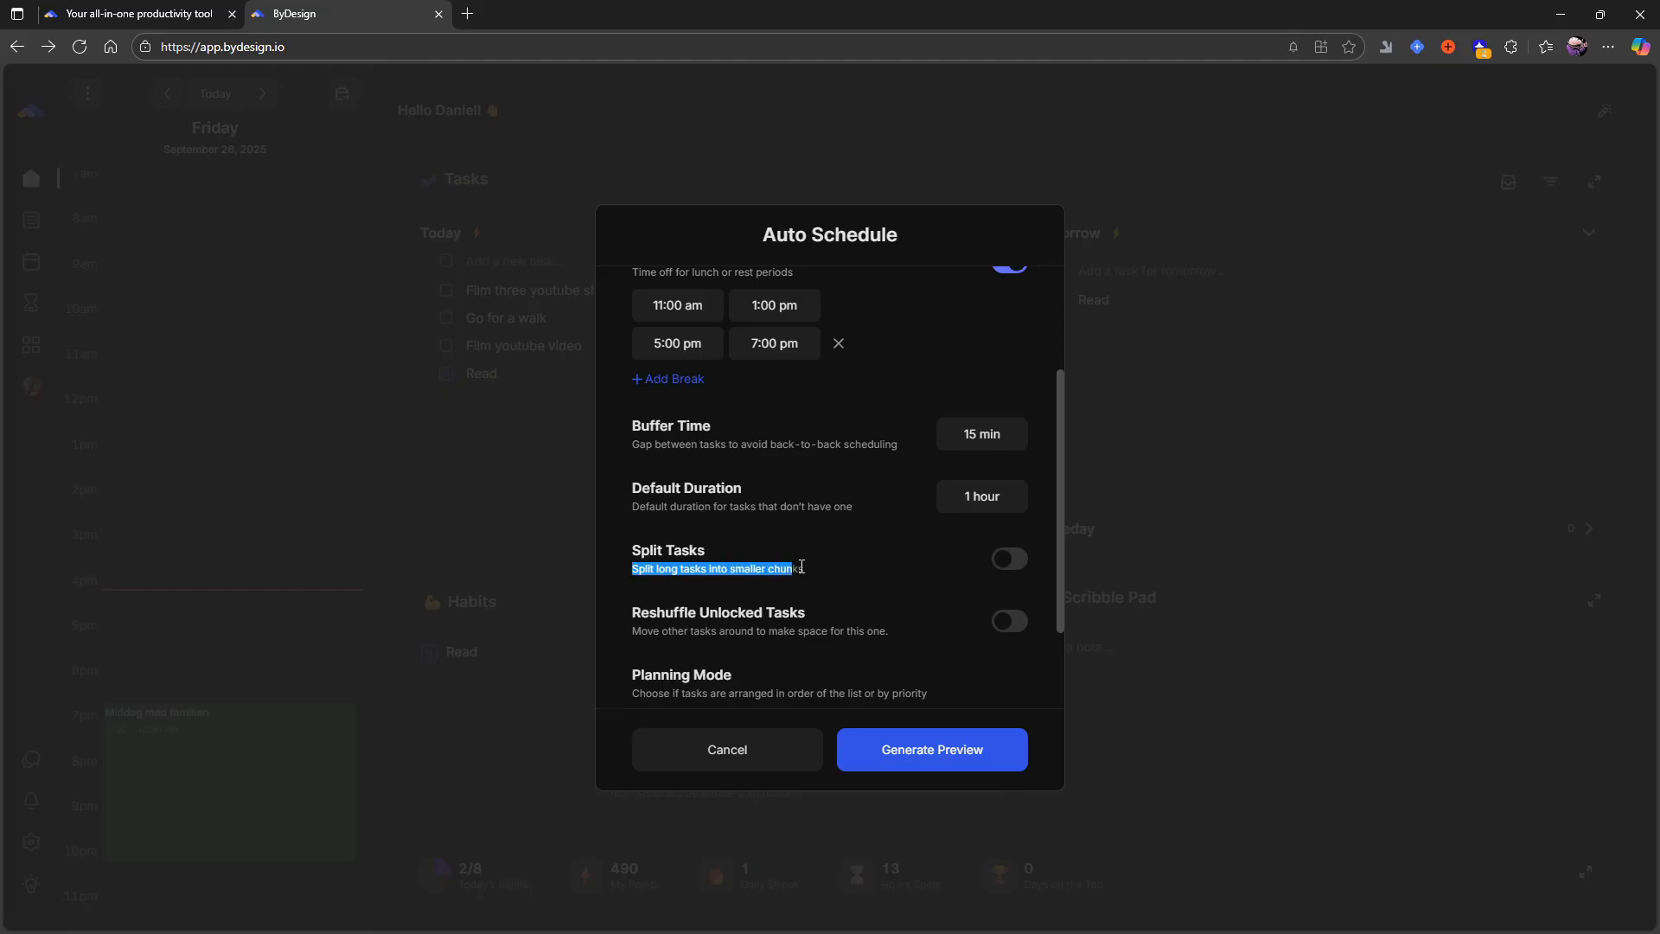
left_click(874, 617)
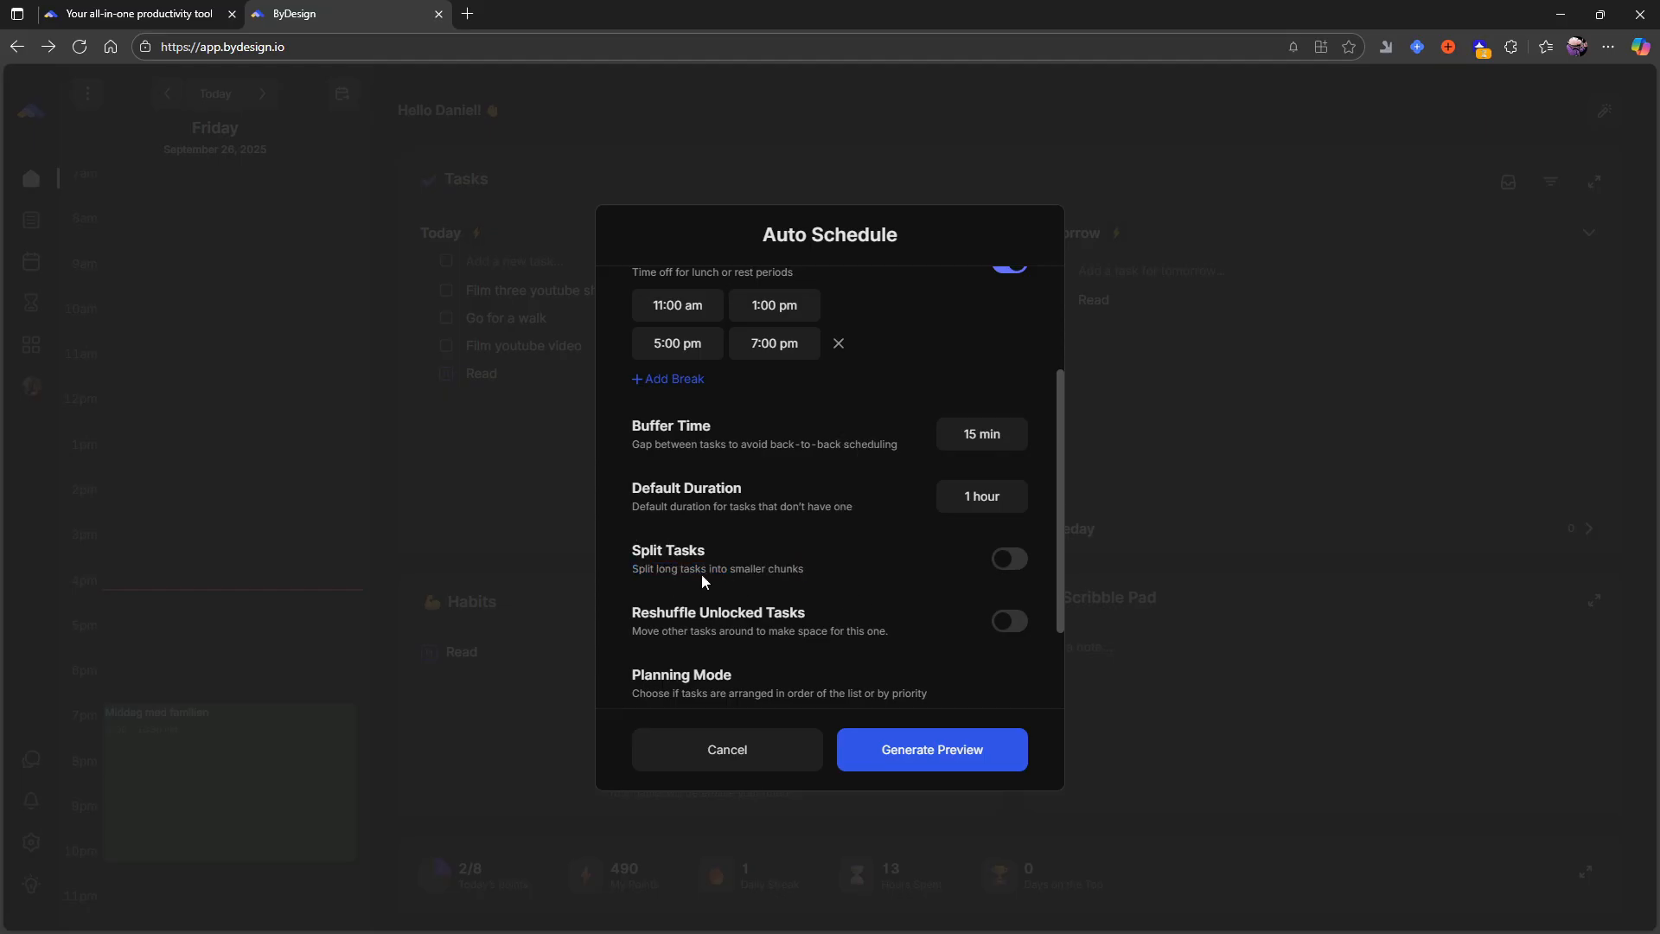
- Turn on Split Tasks and set it to split tasks longer than 1h 30m
left_click(1023, 562)
scroll(795, 527, "down", 1)
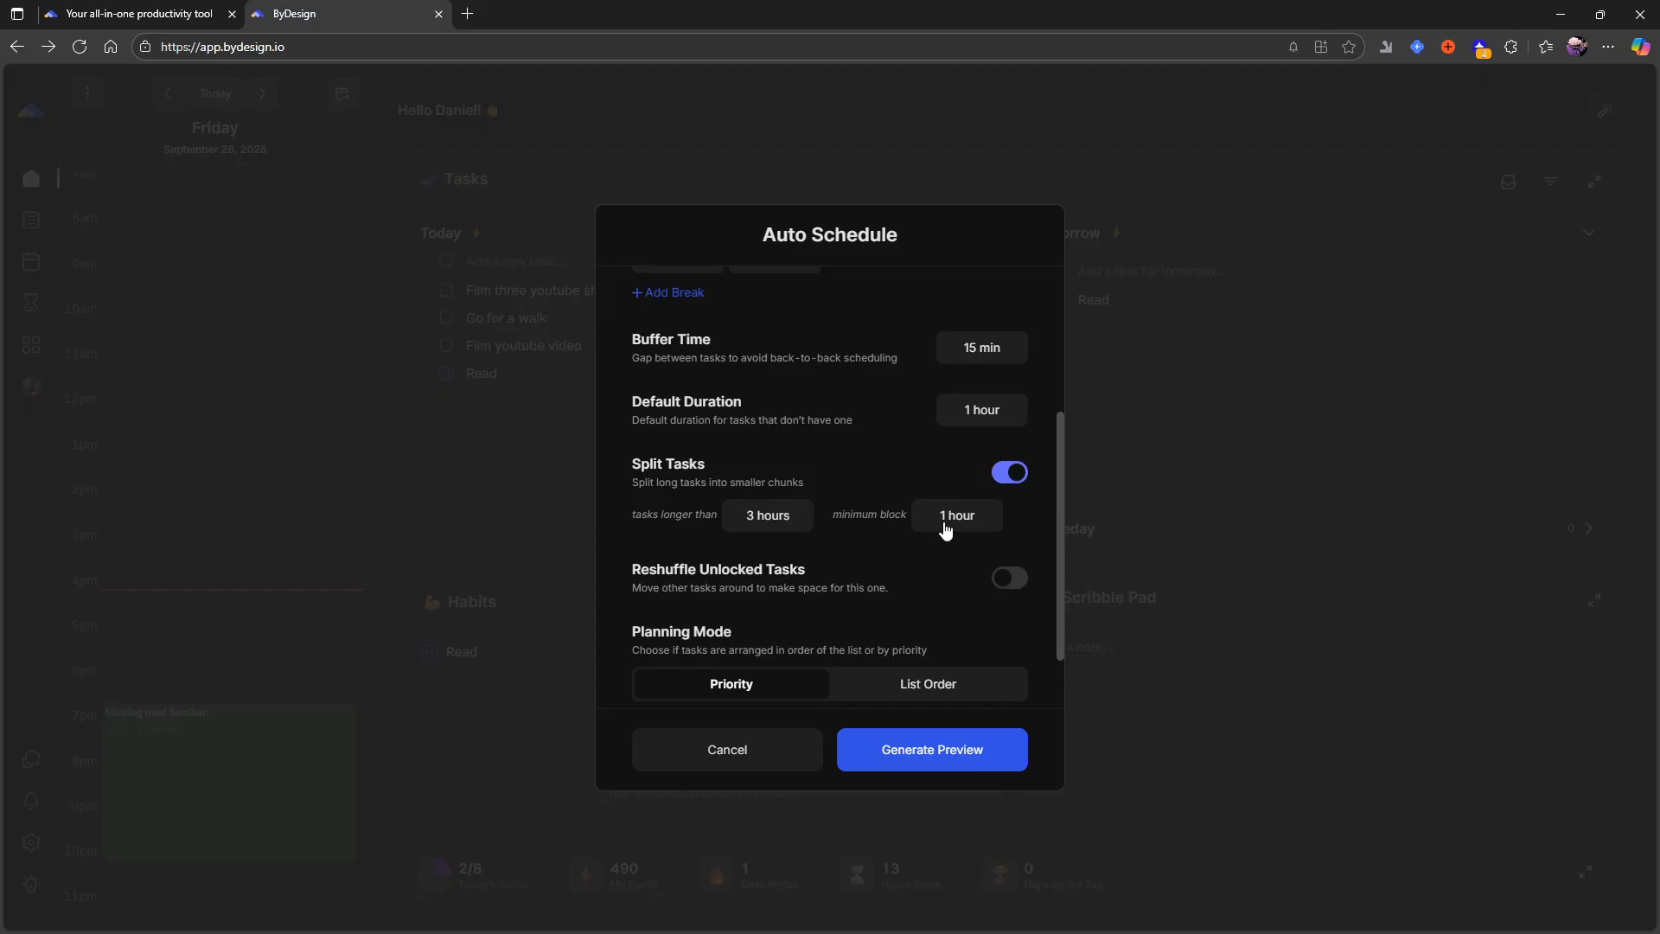
left_click(756, 522)
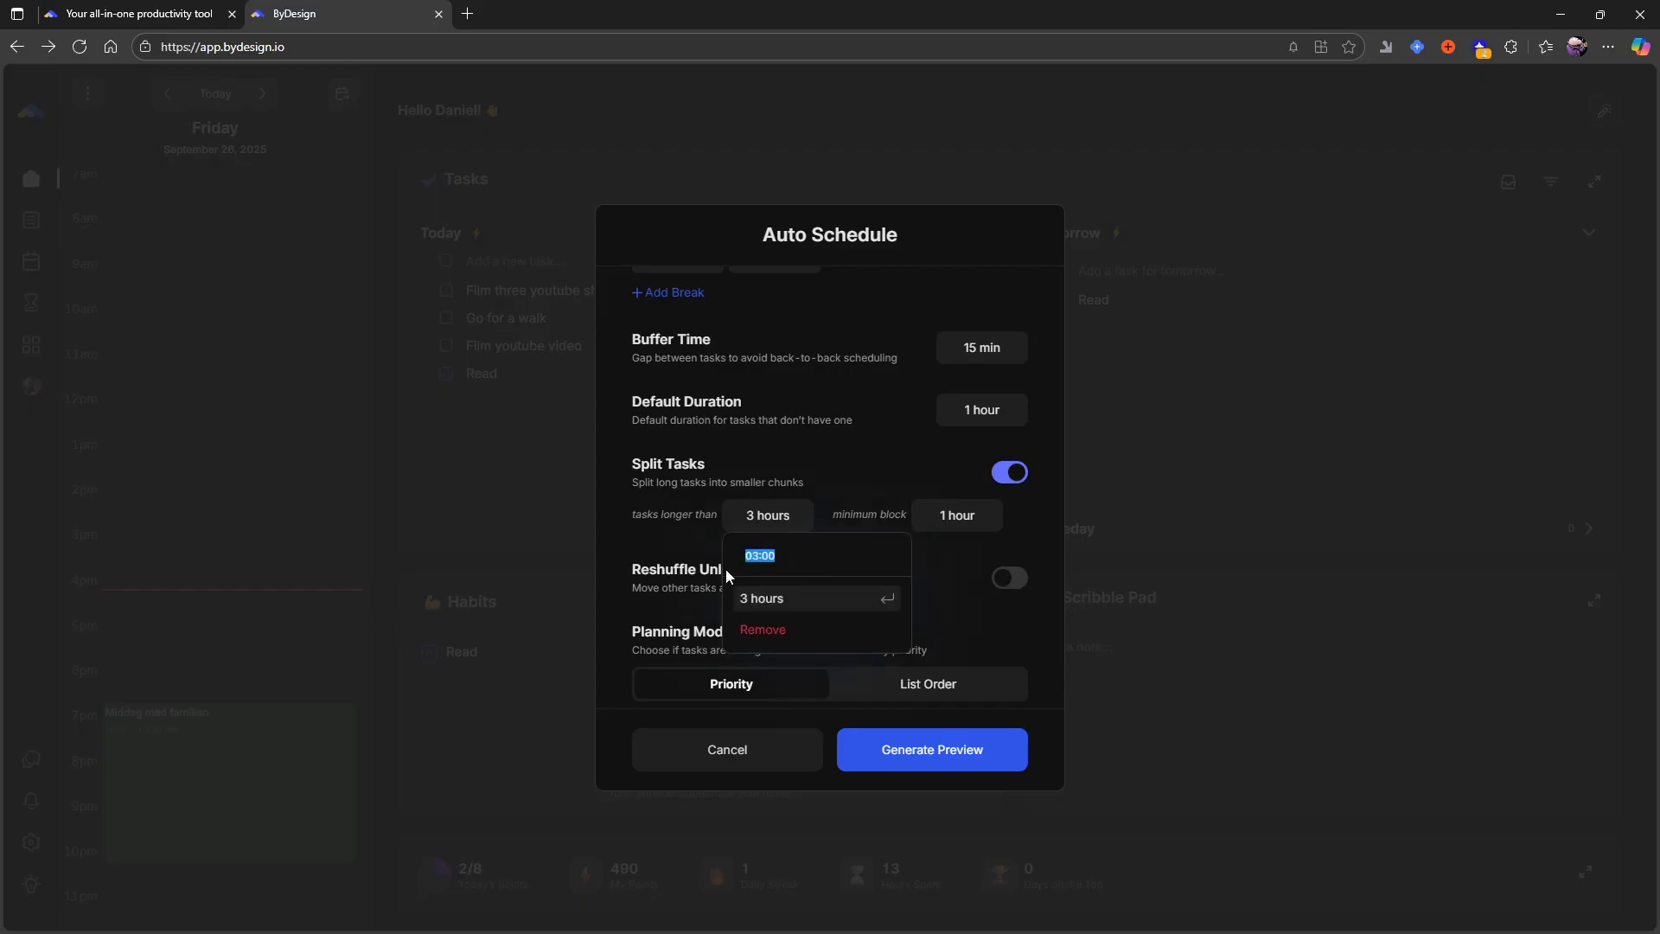
key("BackSpace")
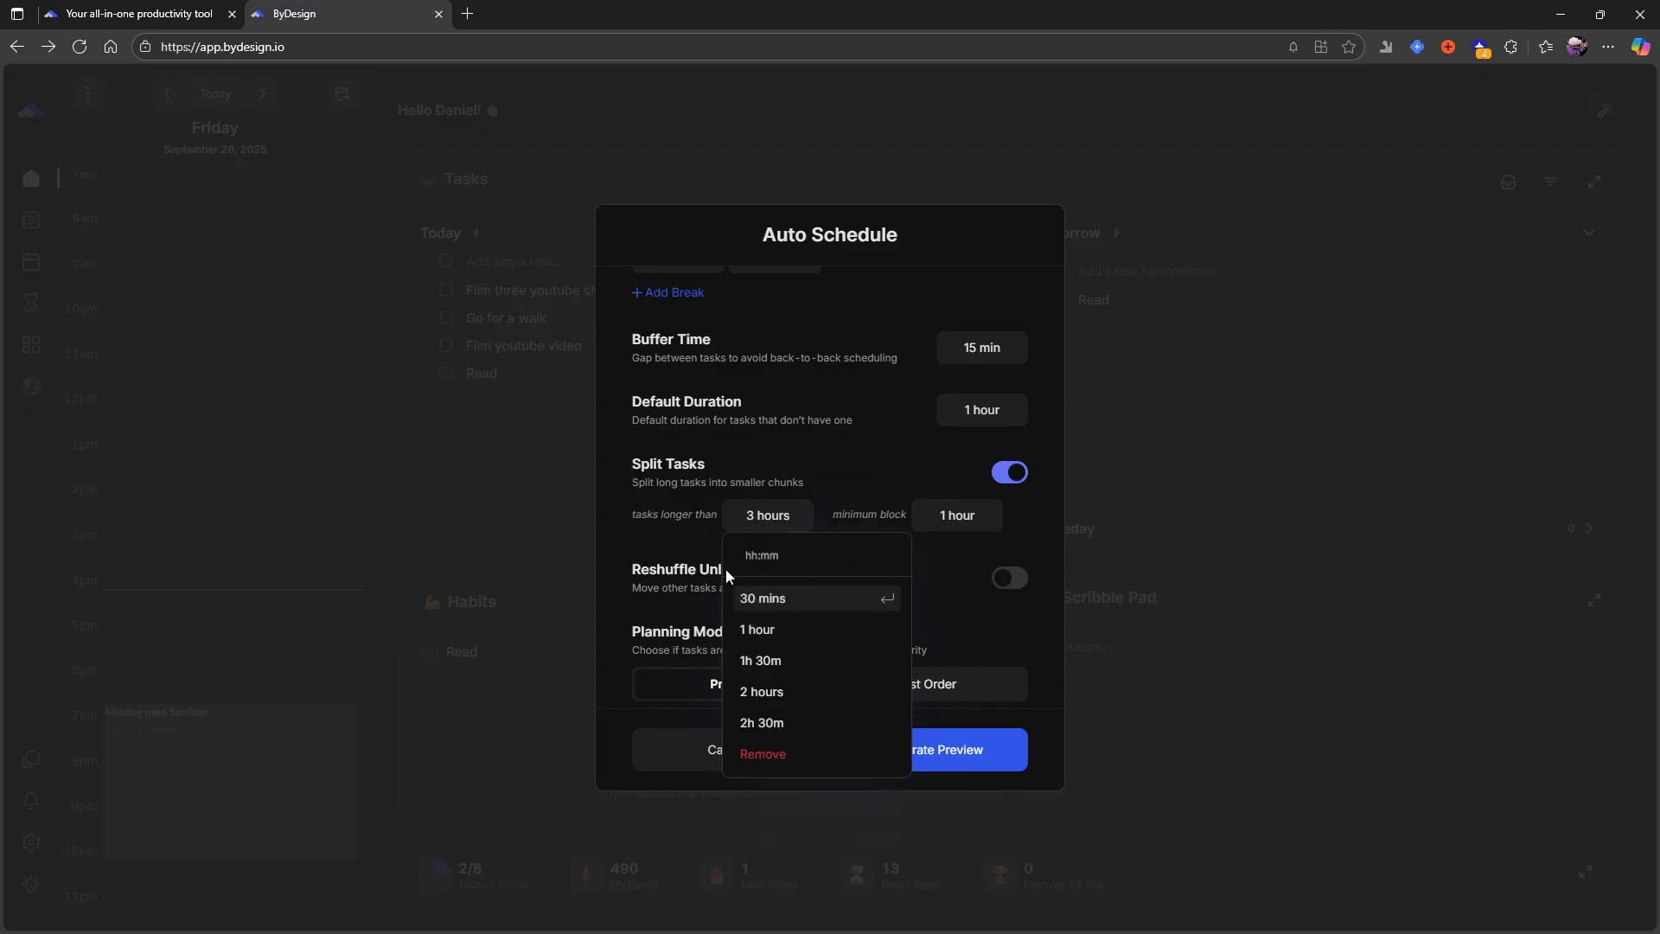
left_click(788, 664)
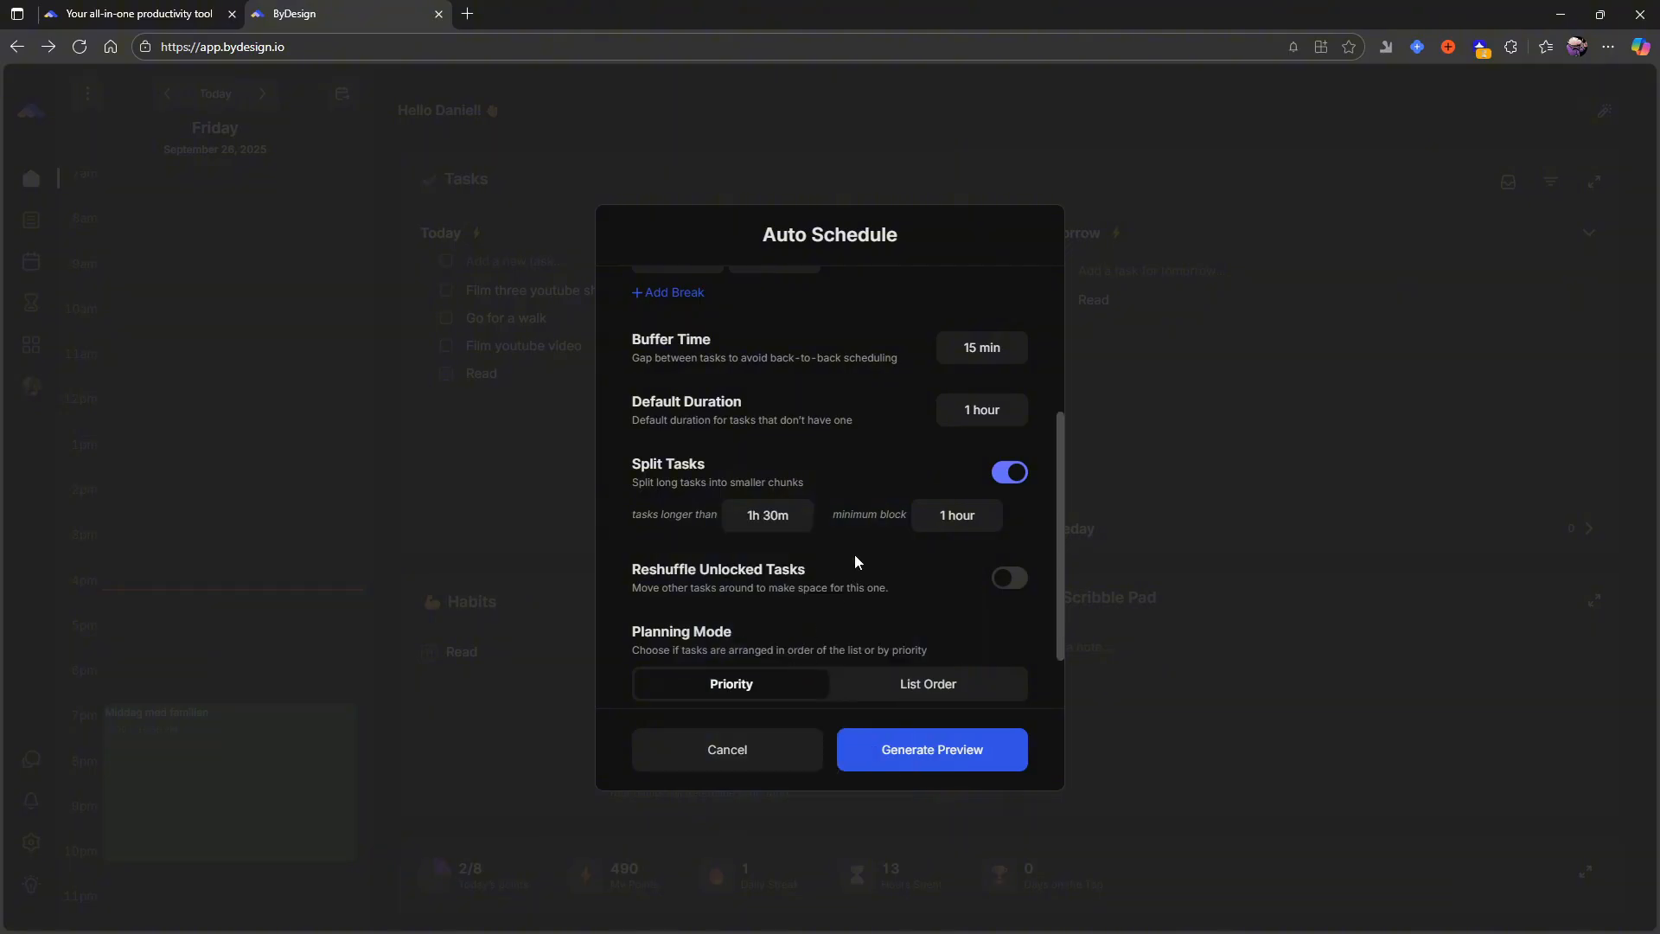
- Set the length above which tasks are split to 2 hours
left_click(794, 519)
key("BackSpace")
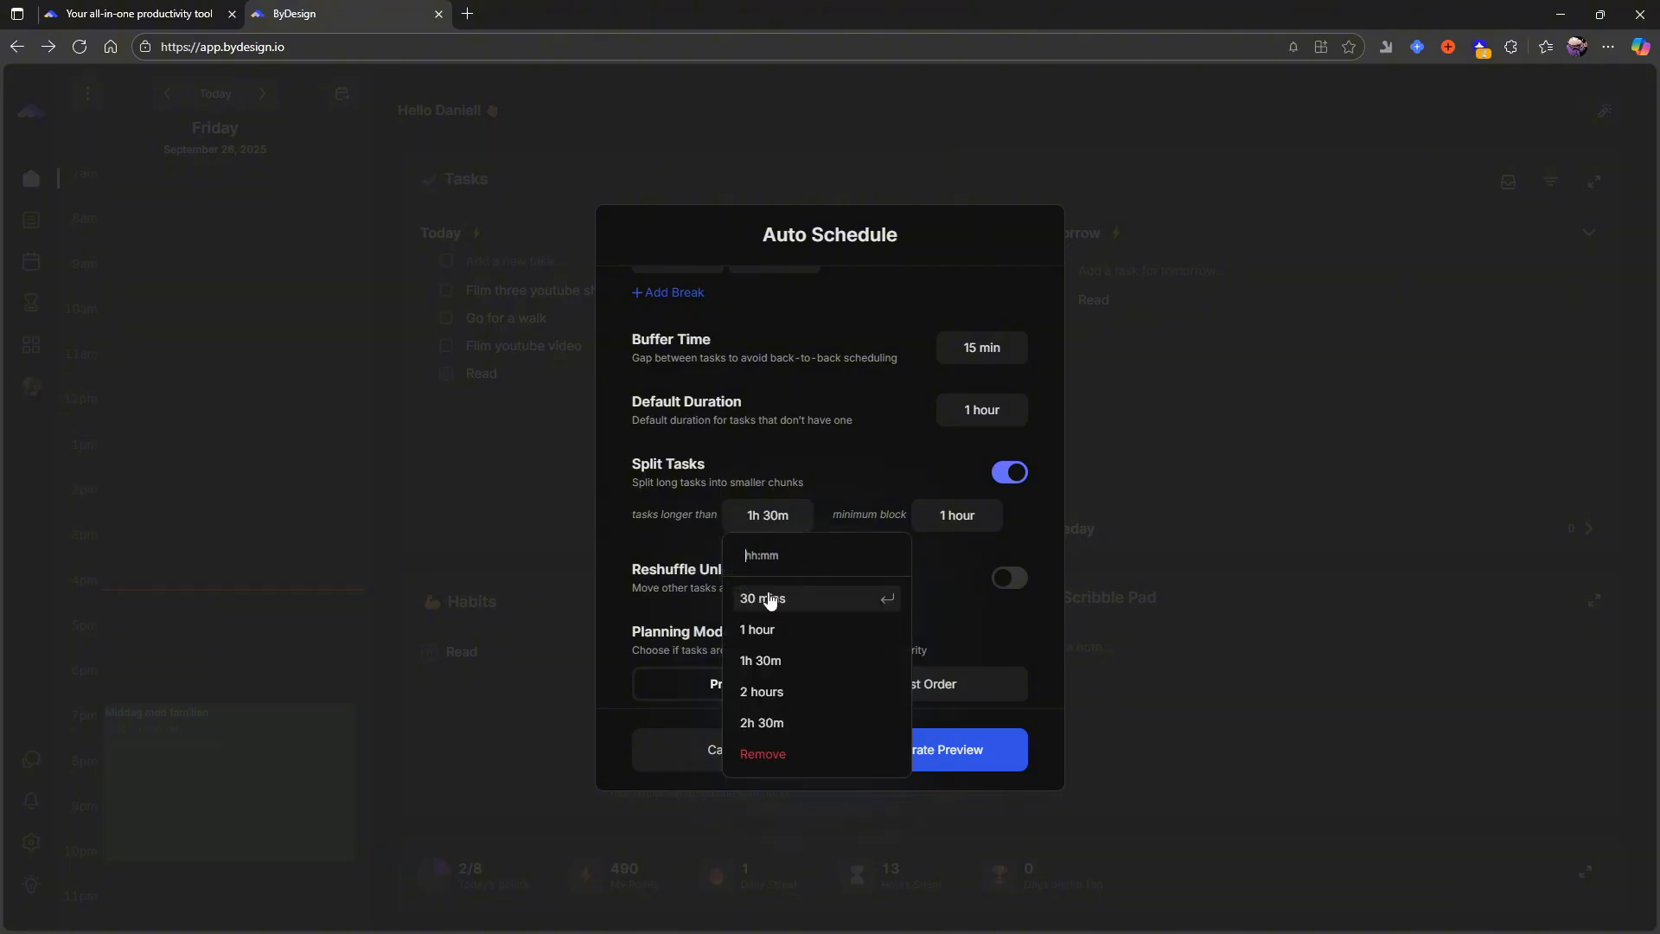
type("2")
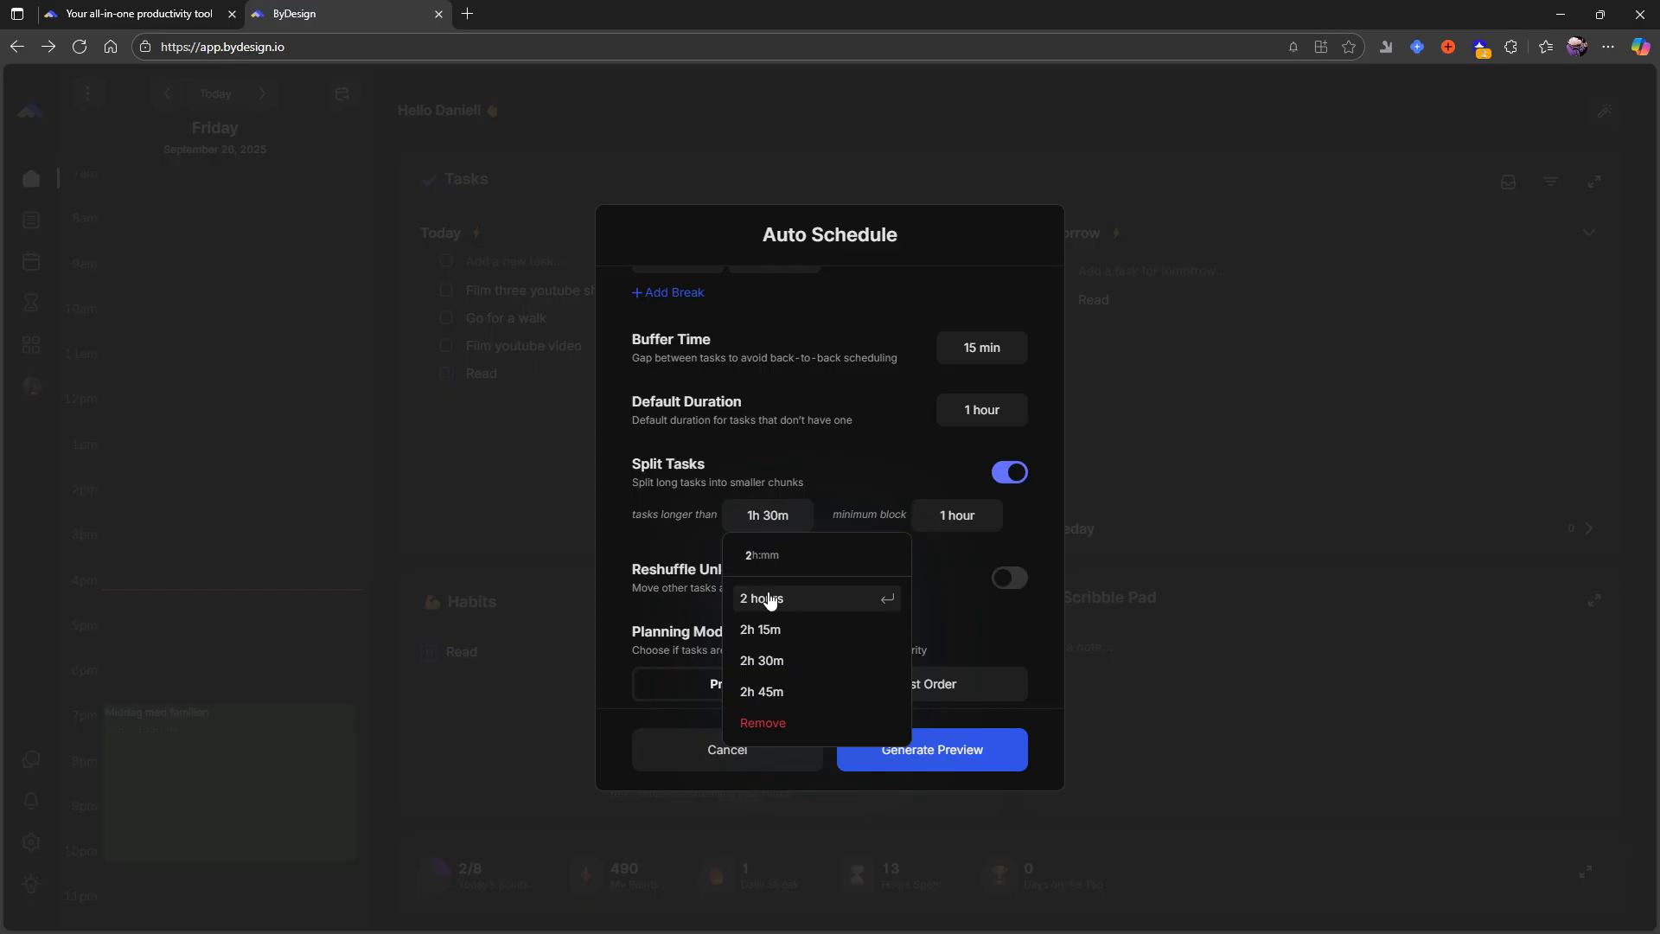
left_click(769, 599)
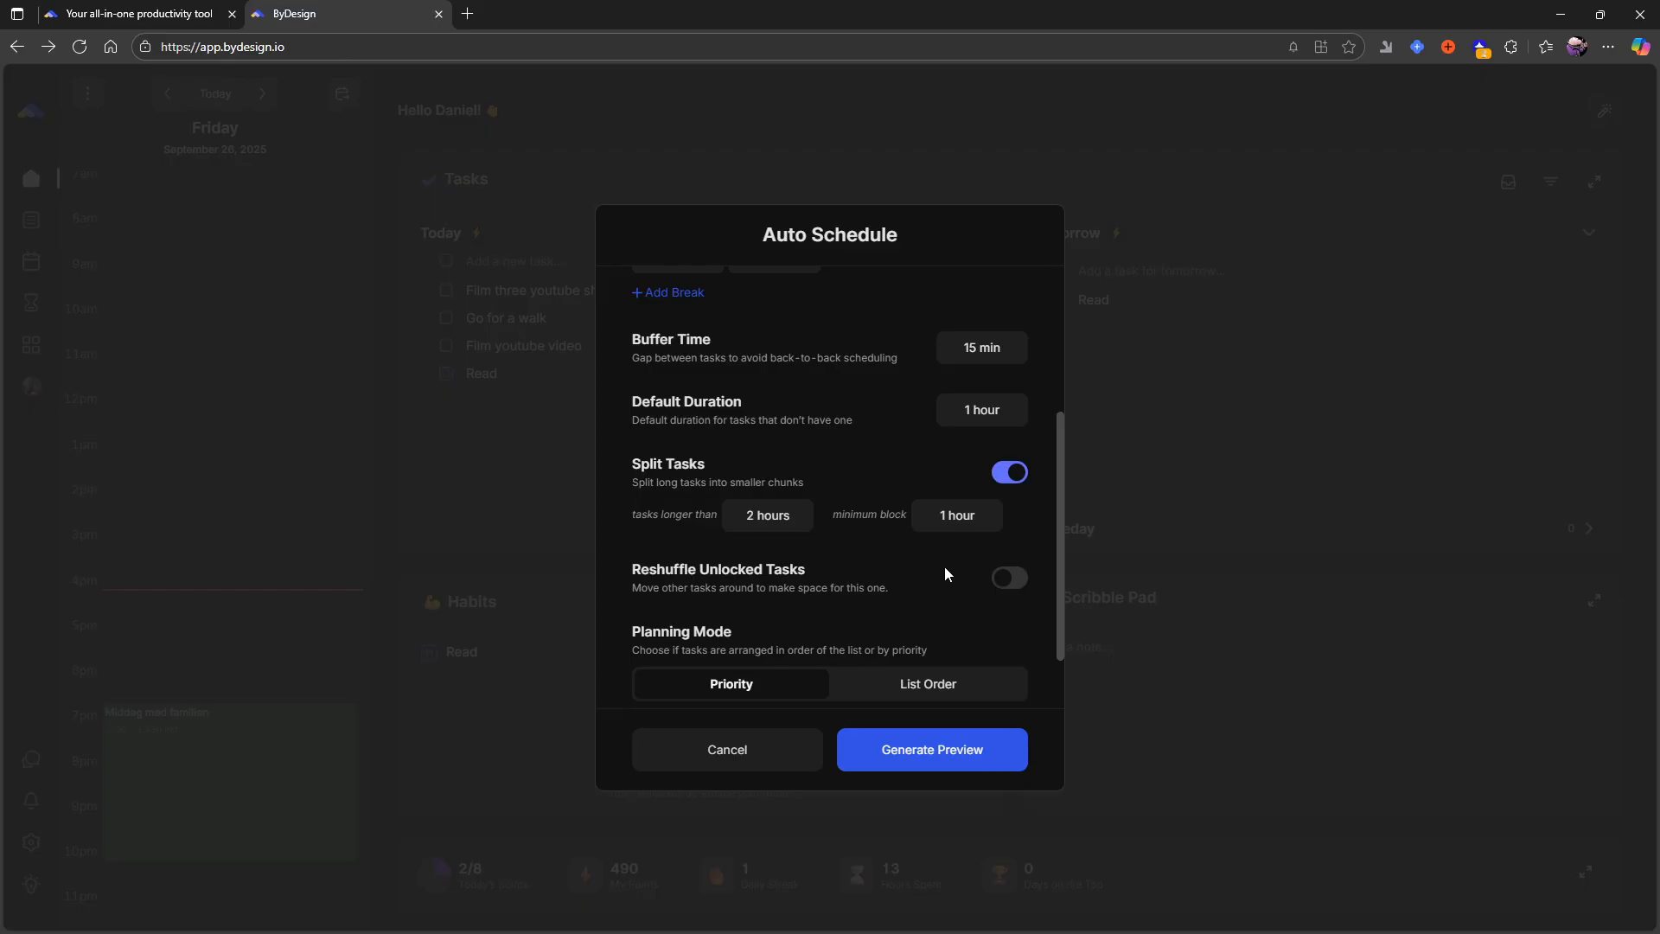
scroll(880, 567, "down", 1)
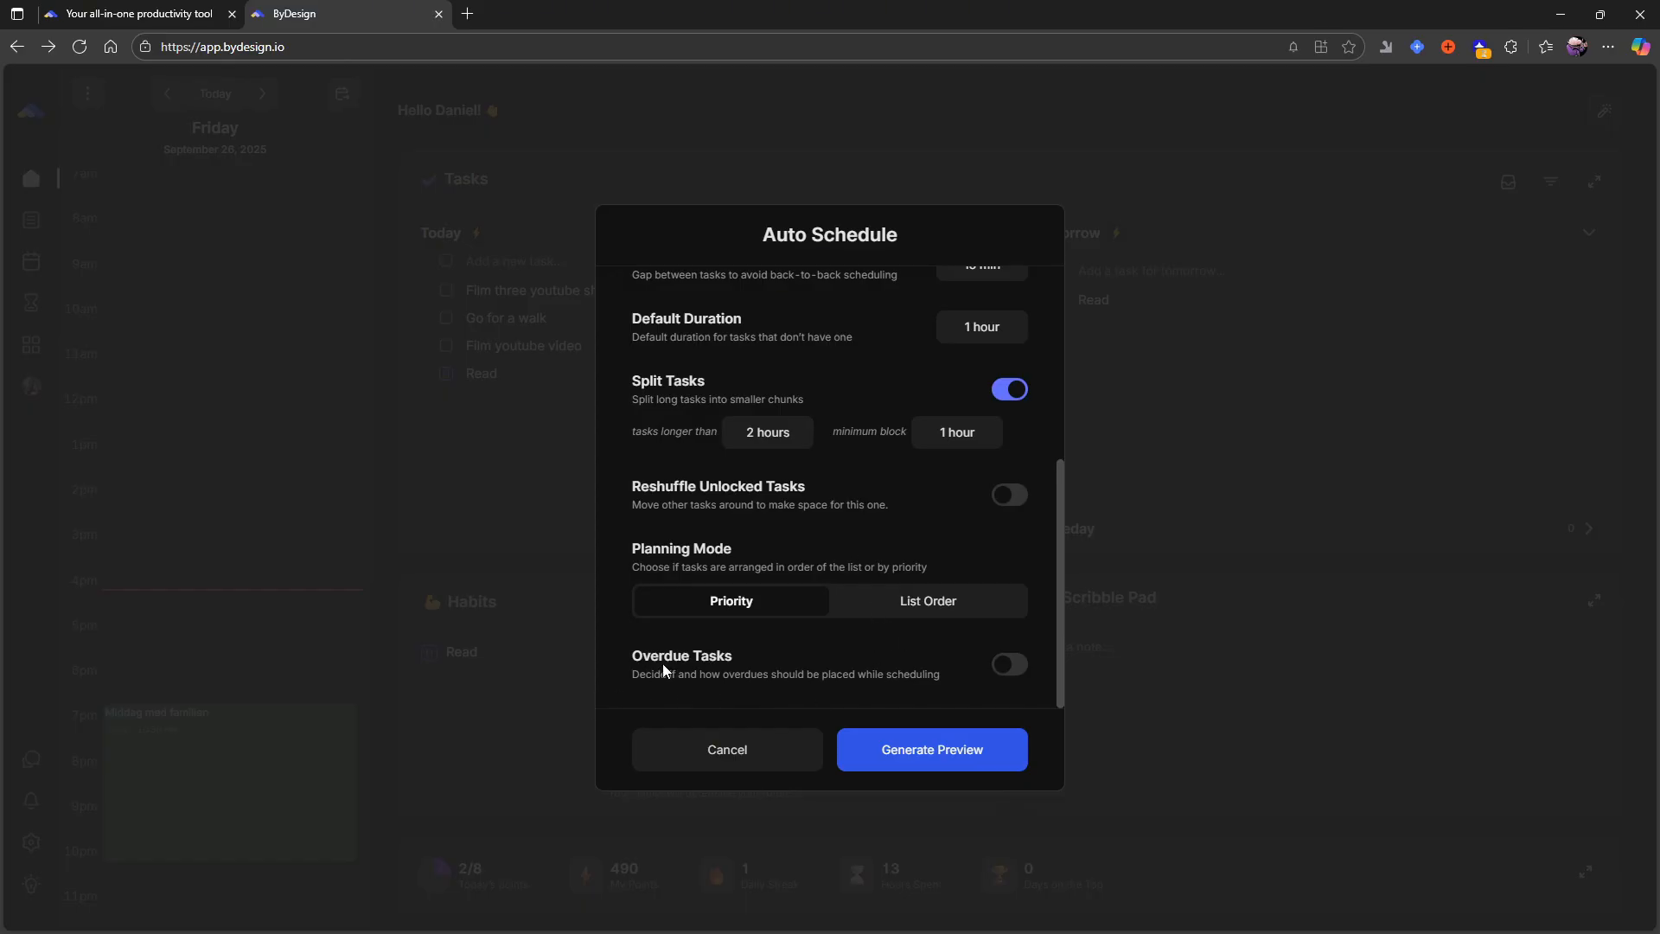
mouse_move(733, 655)
left_mouse_down()
mouse_move(678, 657)
mouse_move(703, 657)
left_mouse_up()
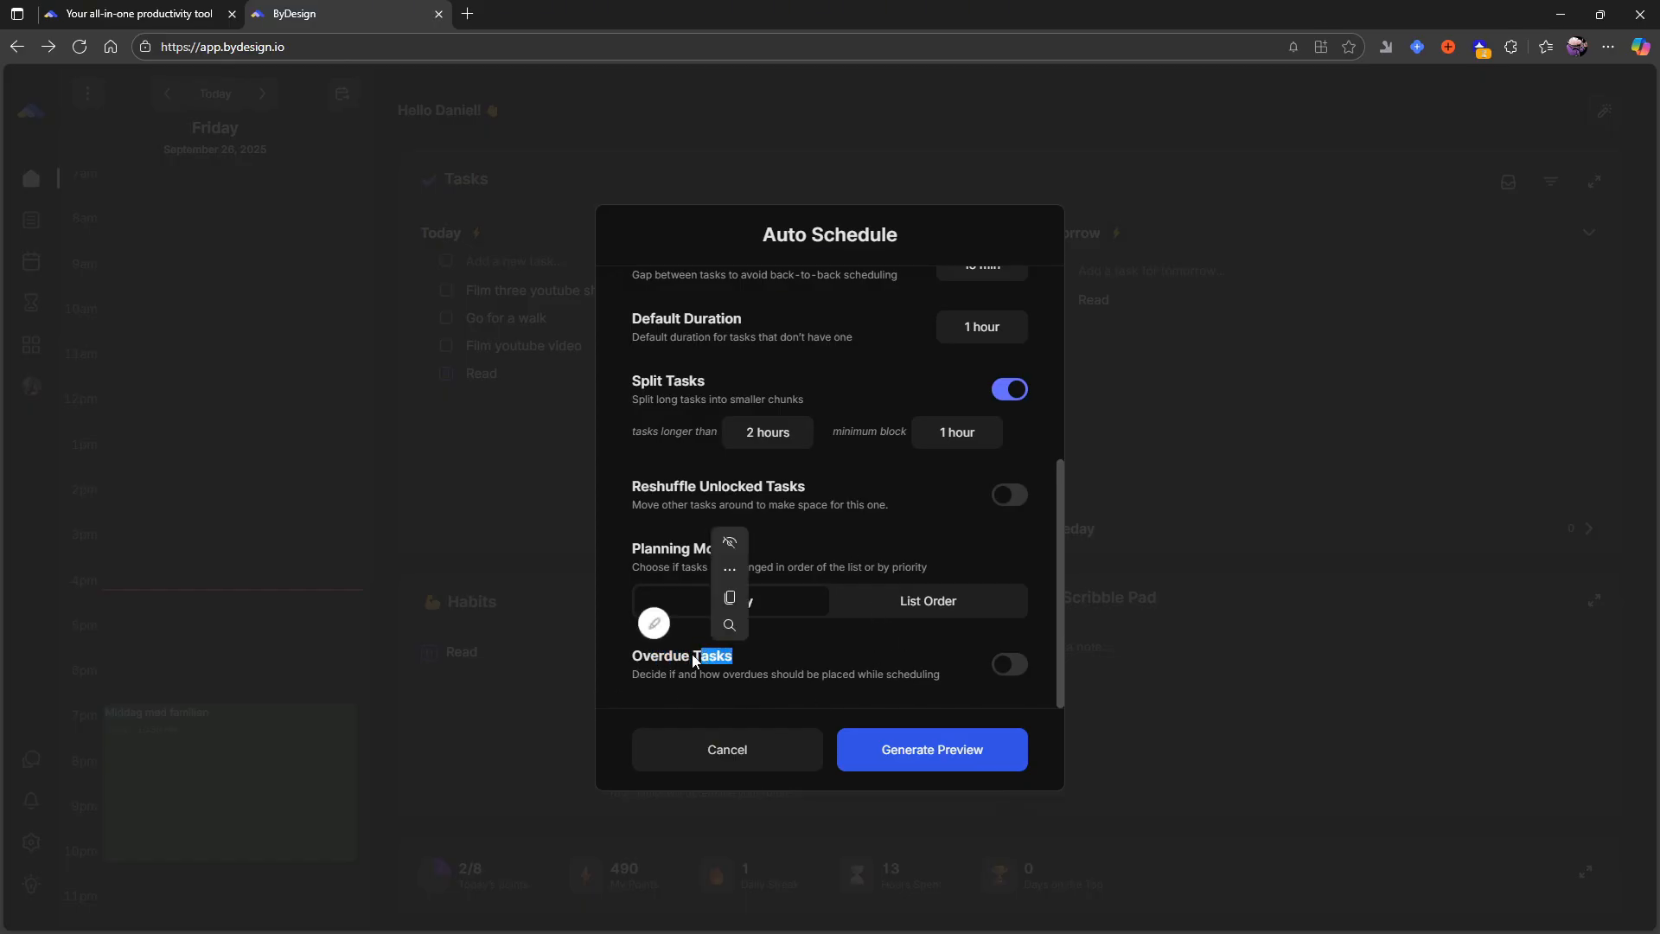
left_click(695, 657)
double_click(695, 657)
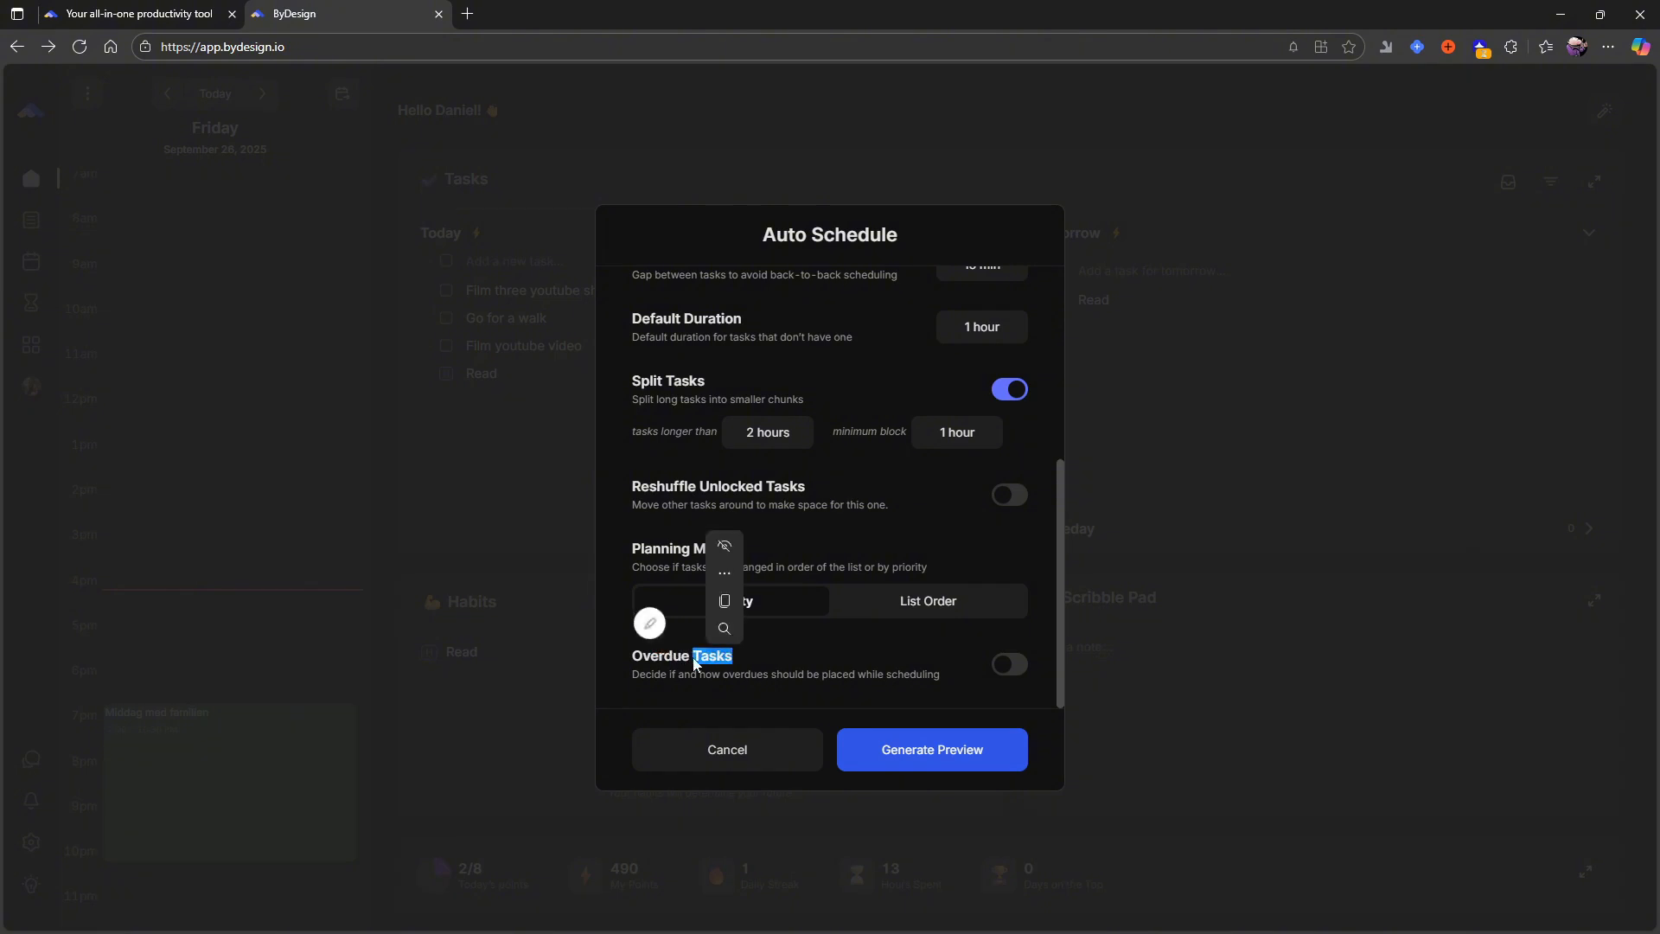
left_click(776, 650)
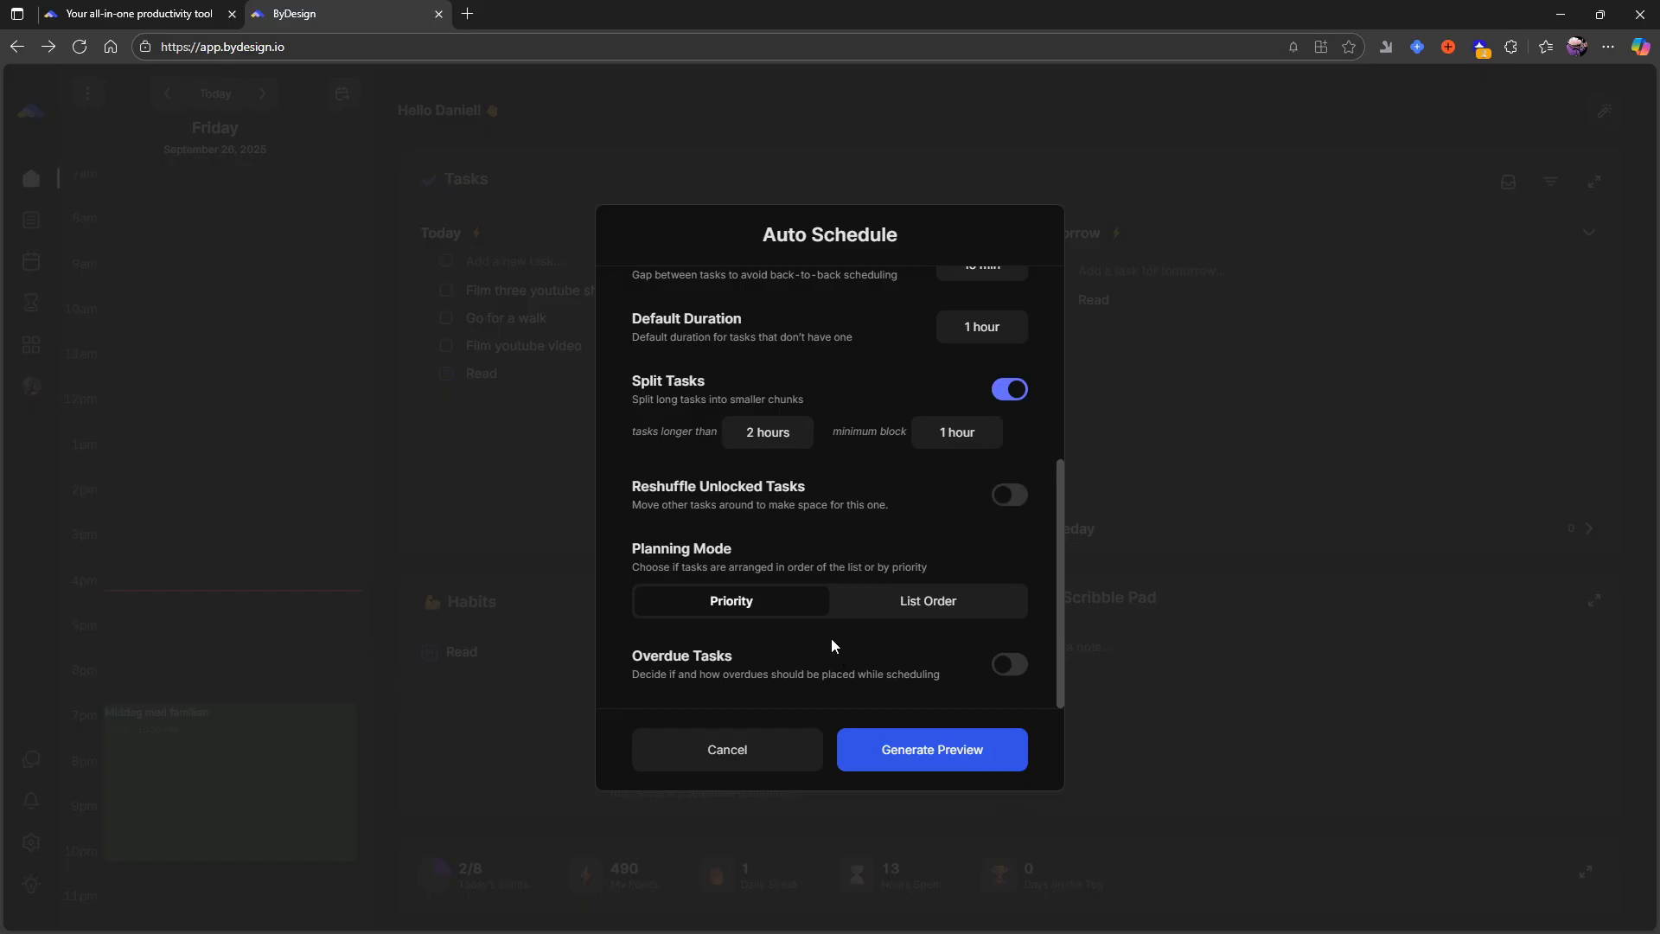
- Generate the Auto Schedule preview and look through the proposed day and the unscheduled tasks
left_click(966, 761)
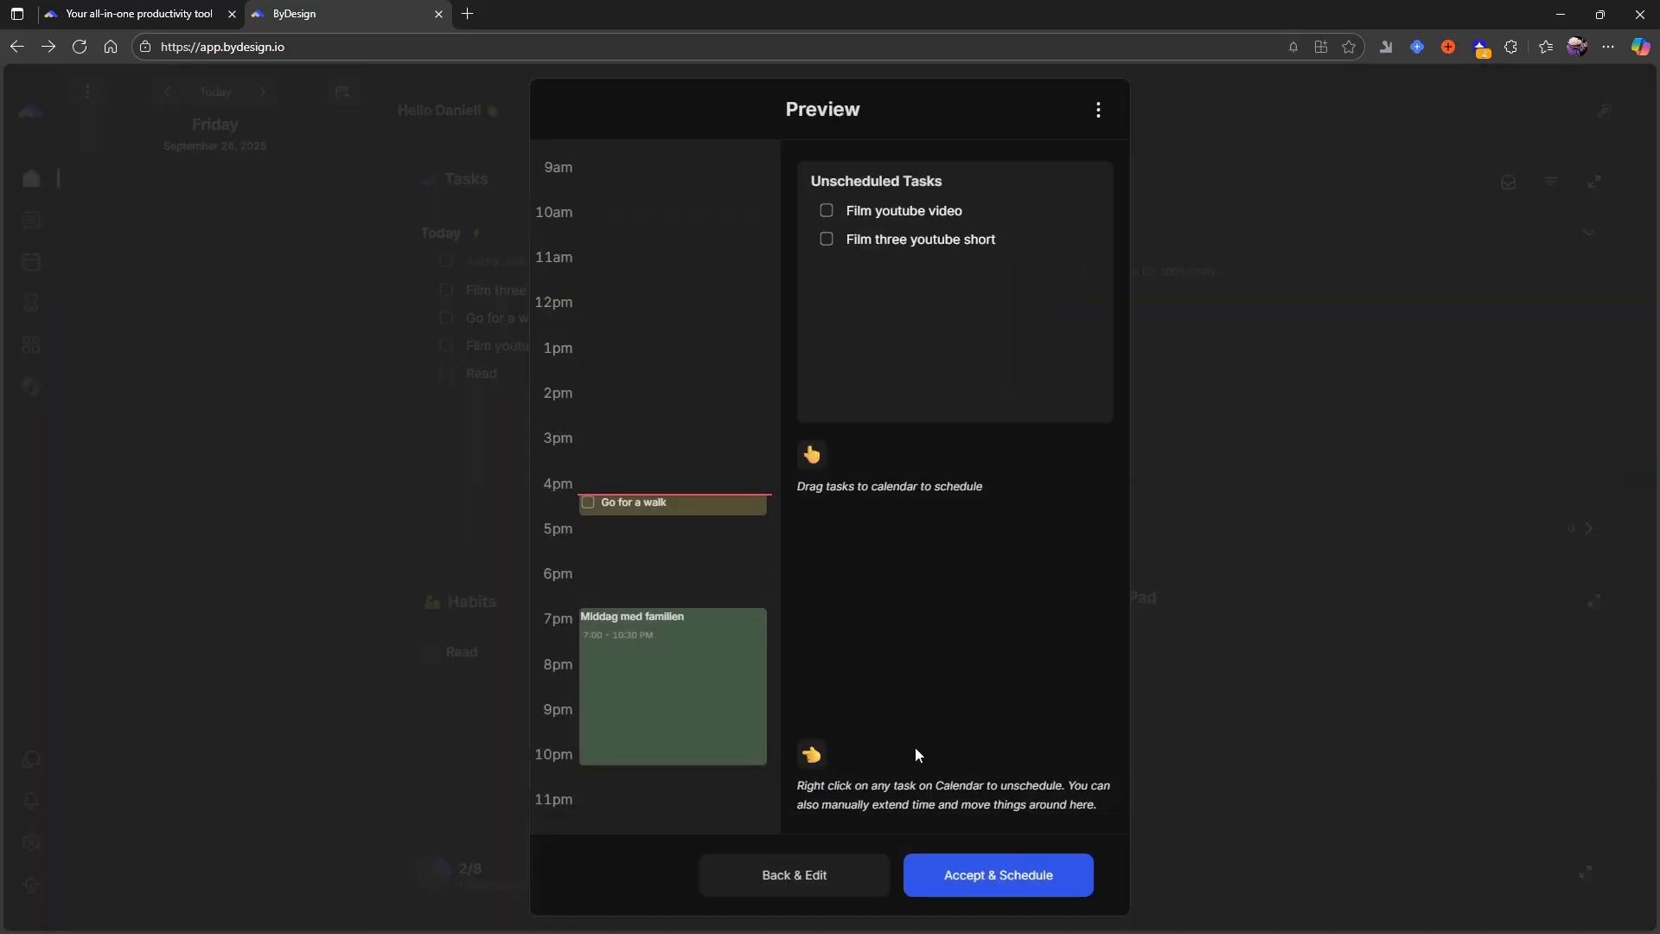
scroll(761, 635, "up", 5)
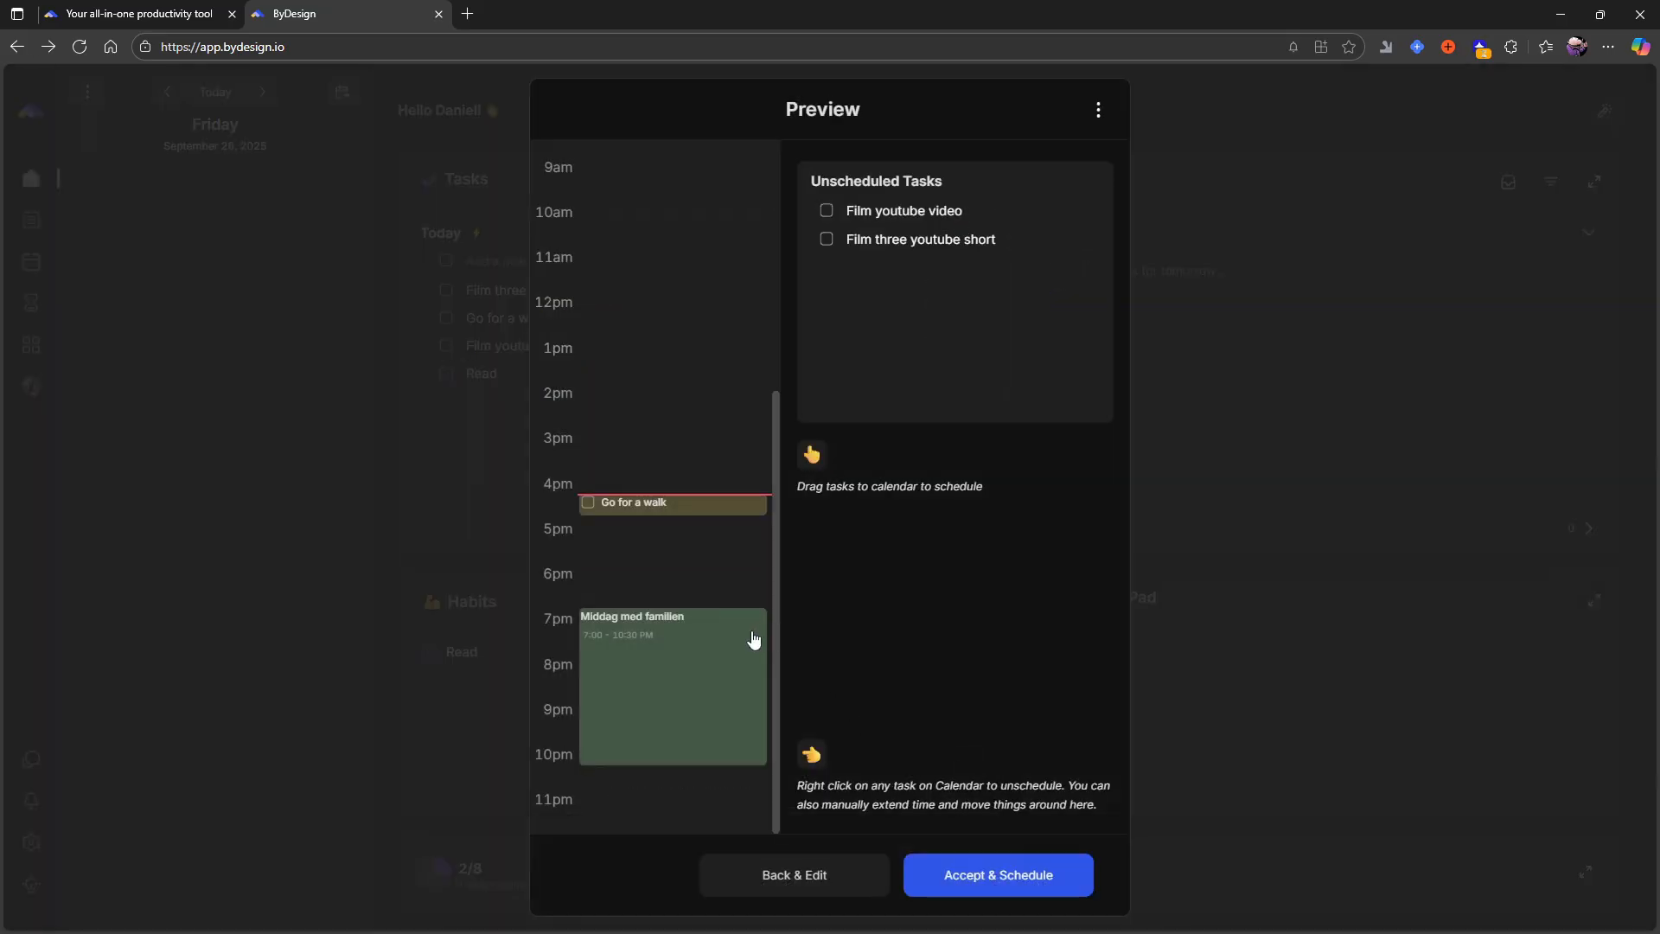
scroll(748, 635, "down", 3)
scroll(741, 647, "down", 3)
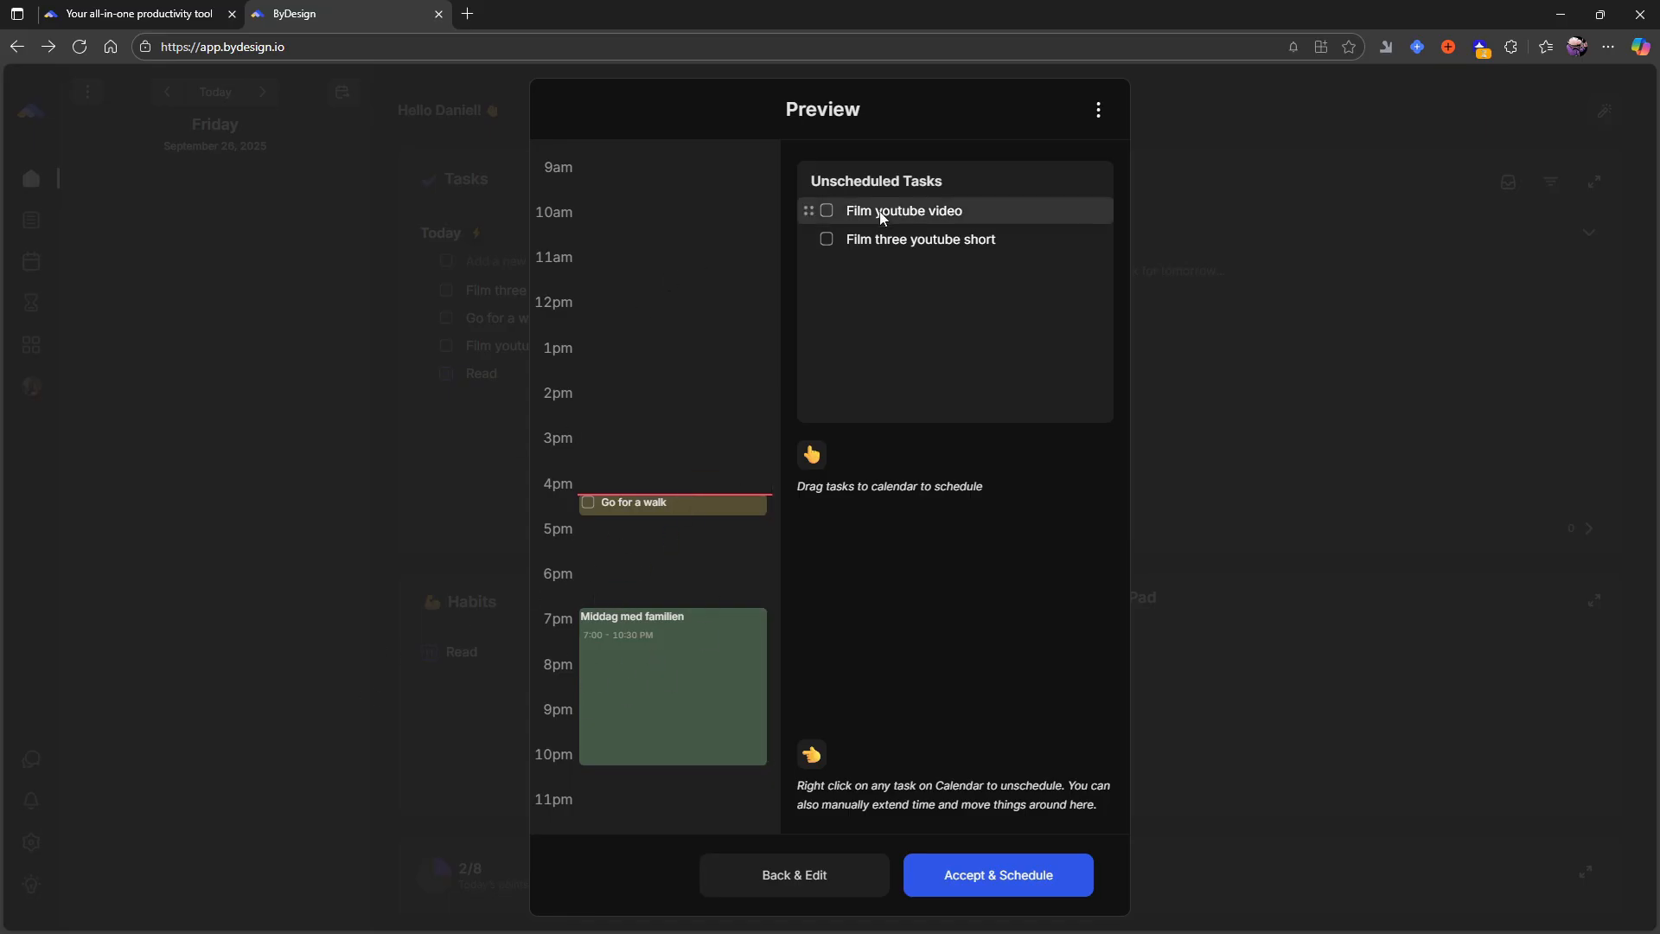
- Place Film youtube video at 5:00 pm and Film three youtube short at 8:00 pm in the preview, and accept the schedule
left_click_drag(821, 211, 706, 526)
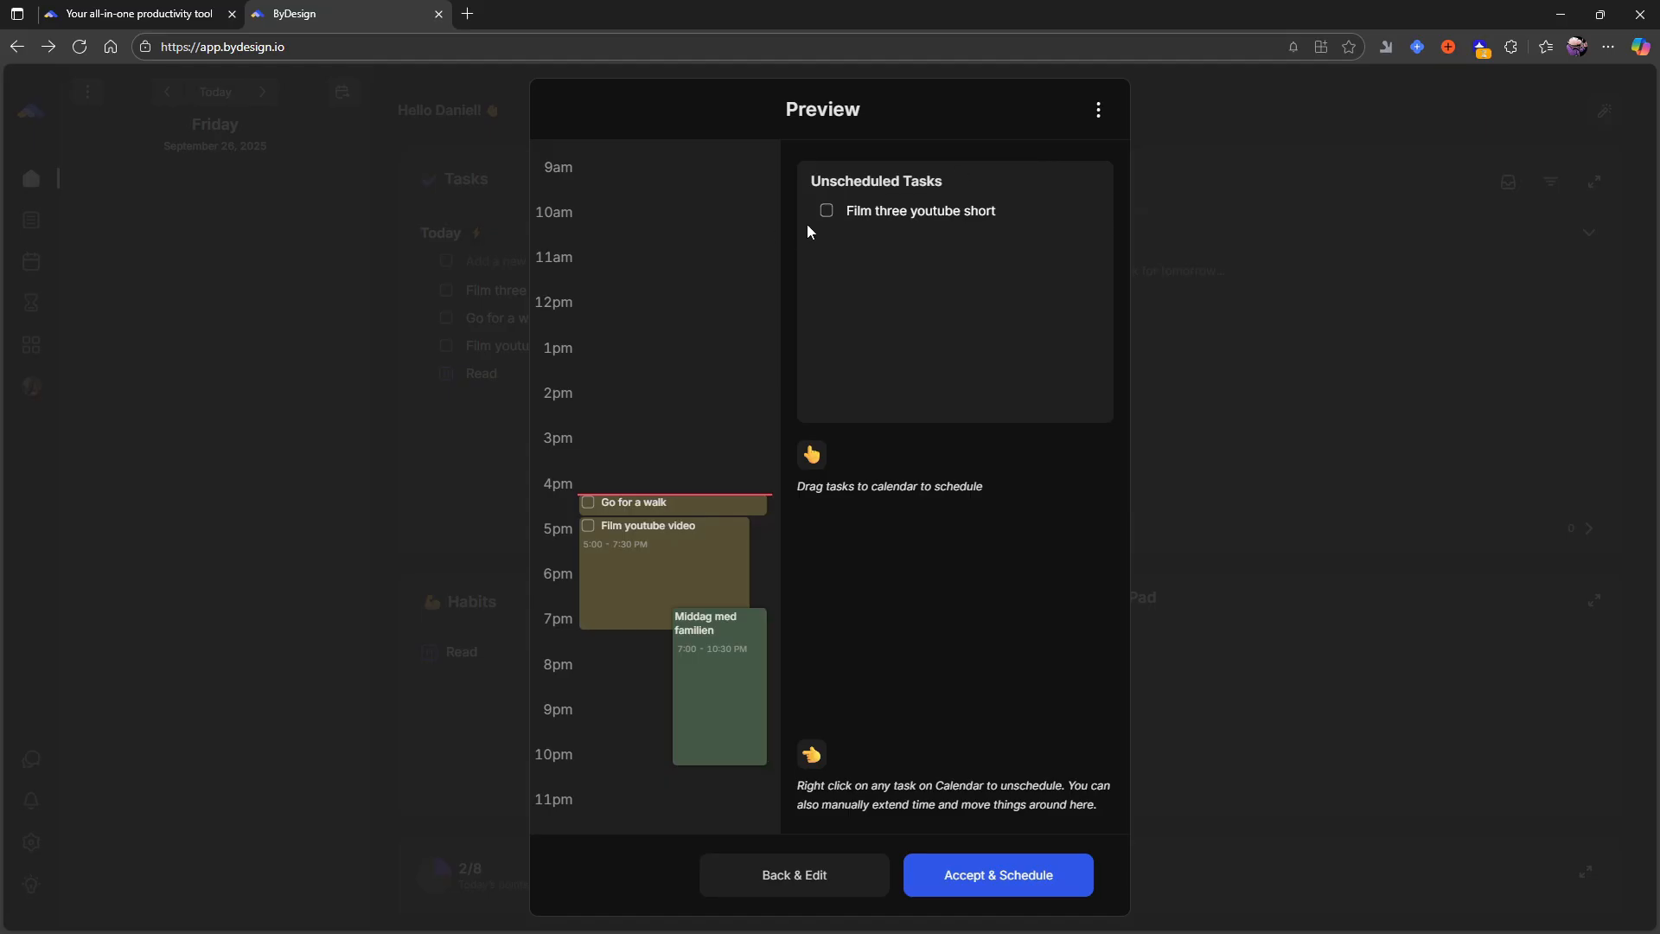
left_click_drag(808, 213, 668, 668)
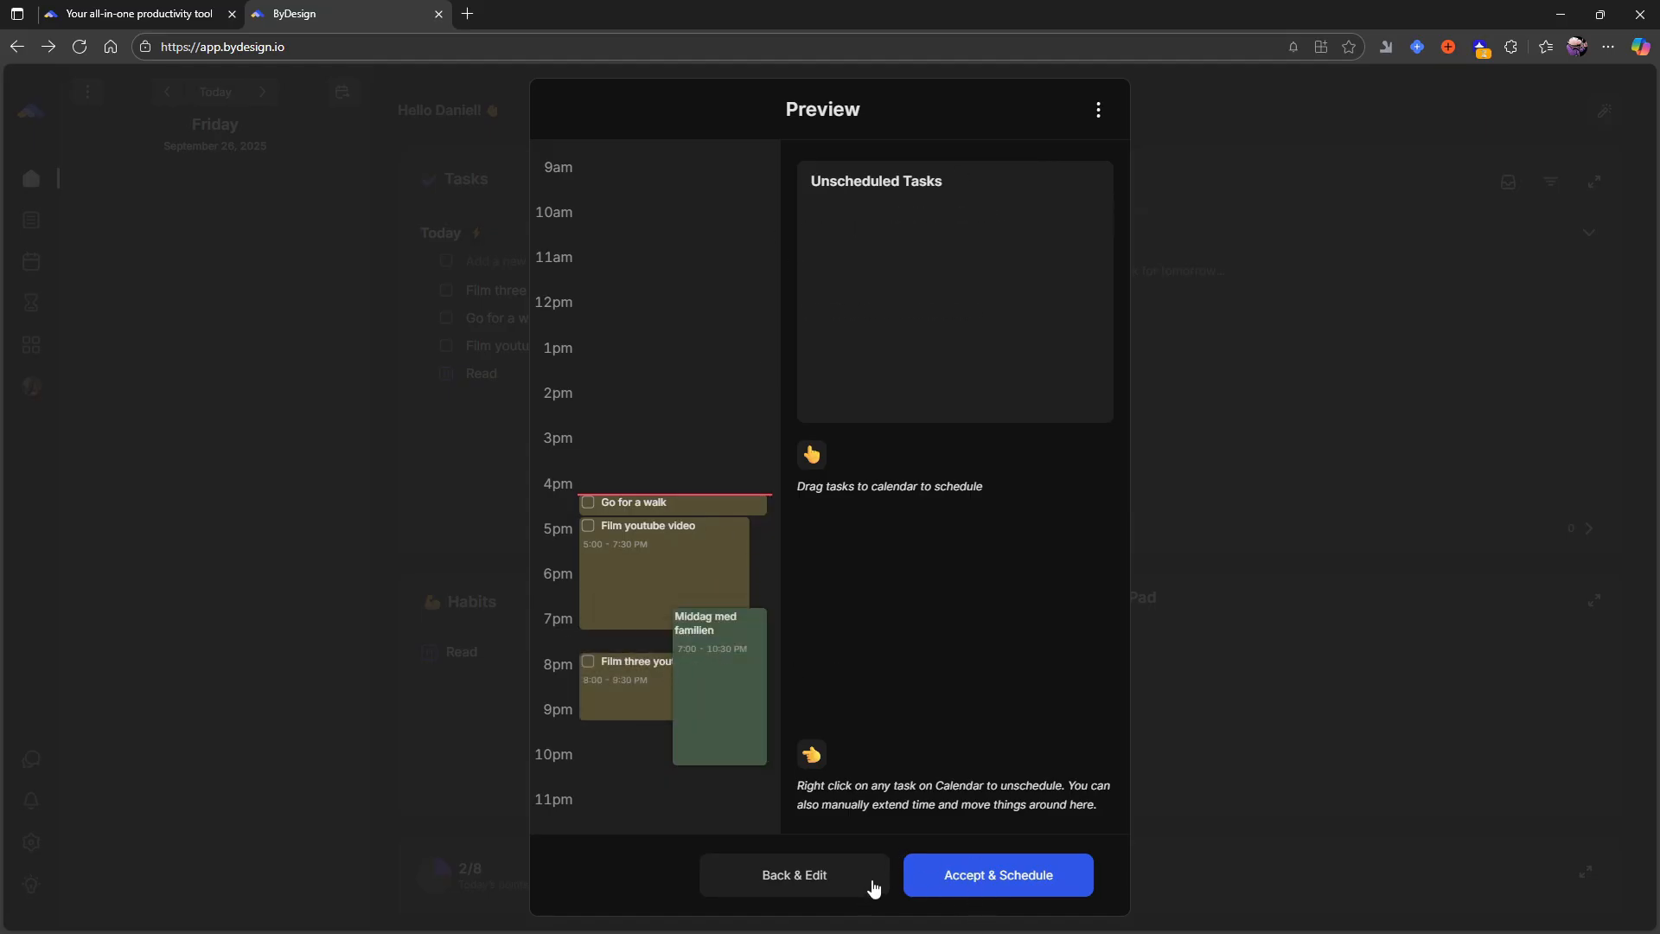
left_click(952, 886)
left_click(141, 688)
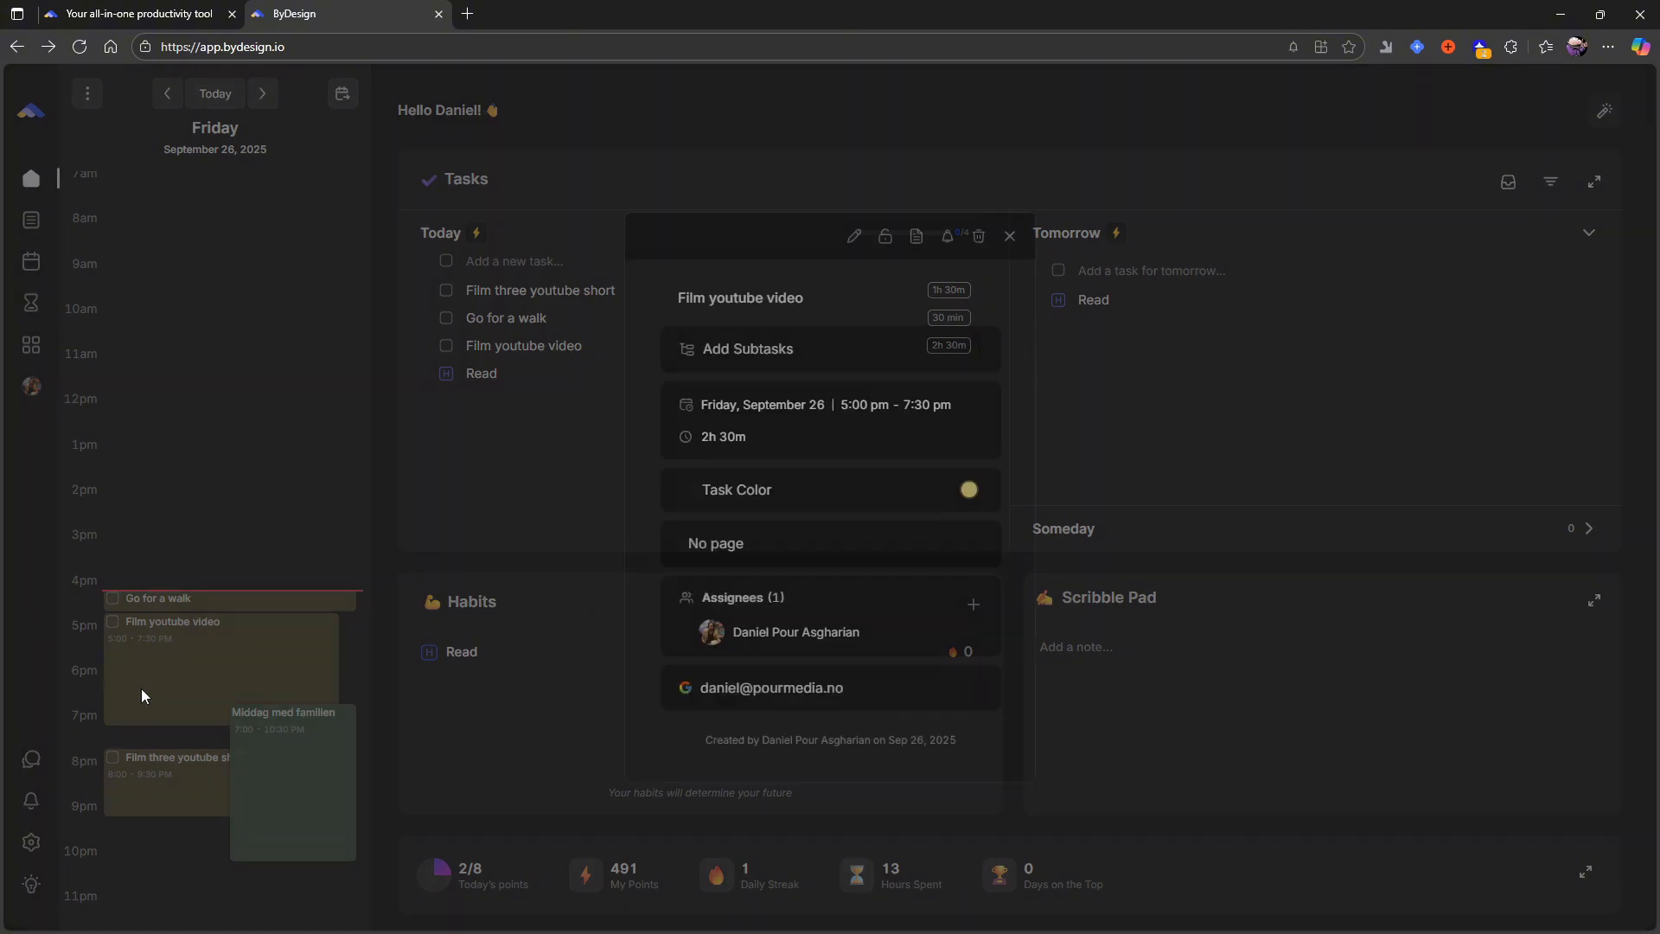
left_click(403, 653)
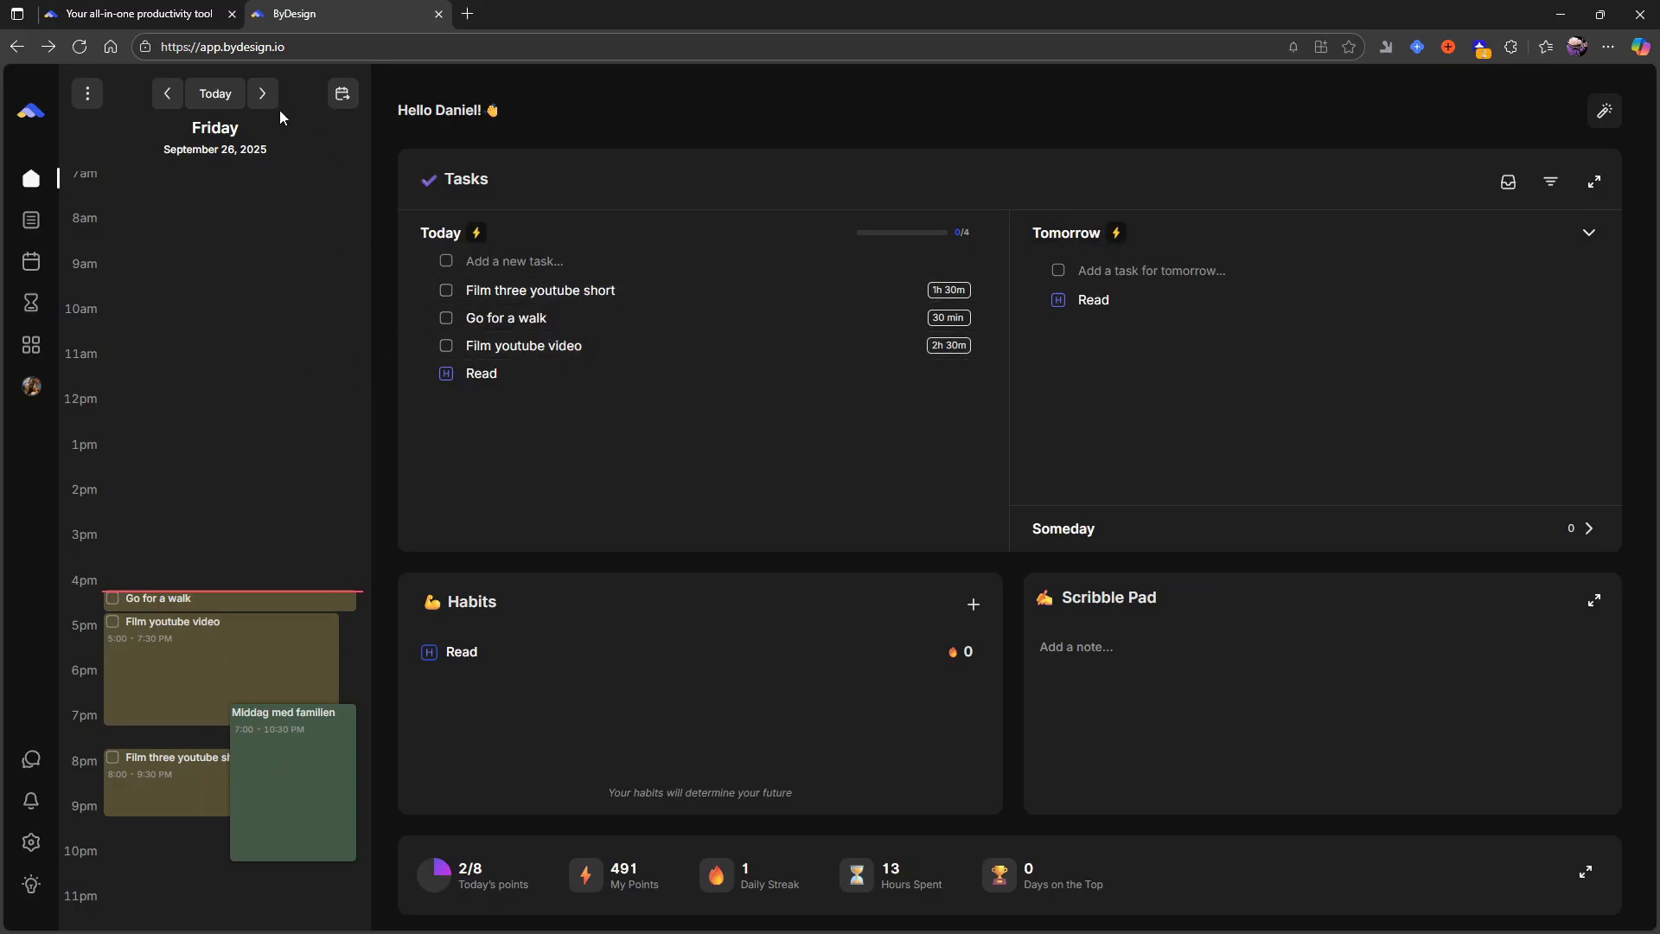
left_click(262, 94)
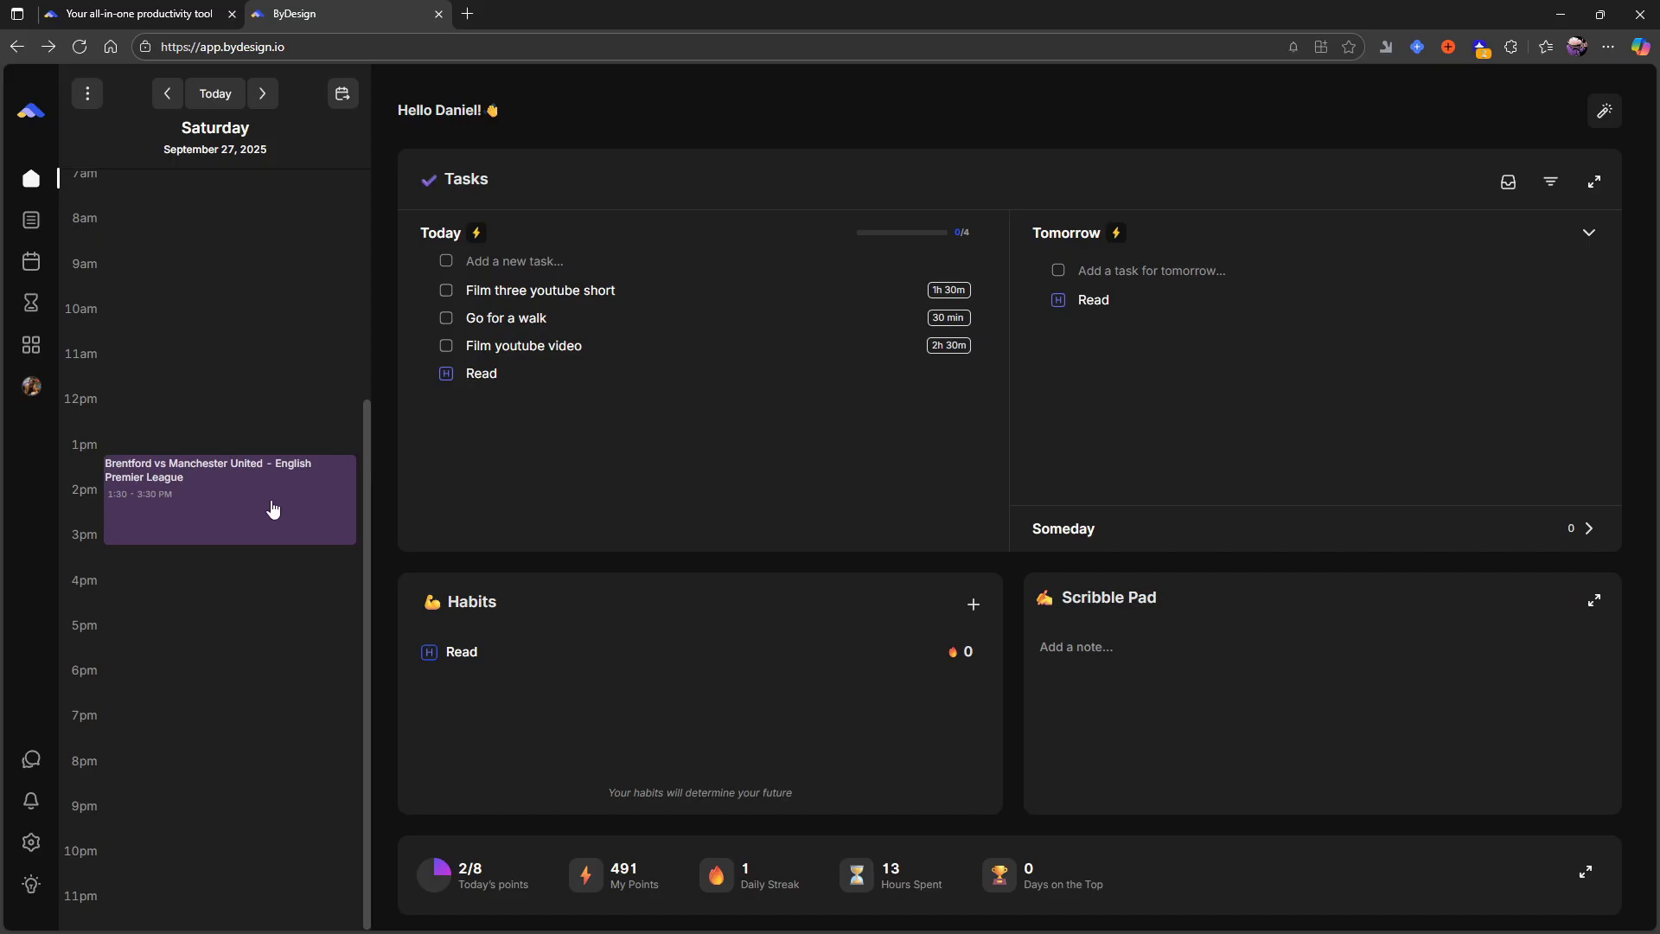
left_click(166, 93)
left_click(114, 598)
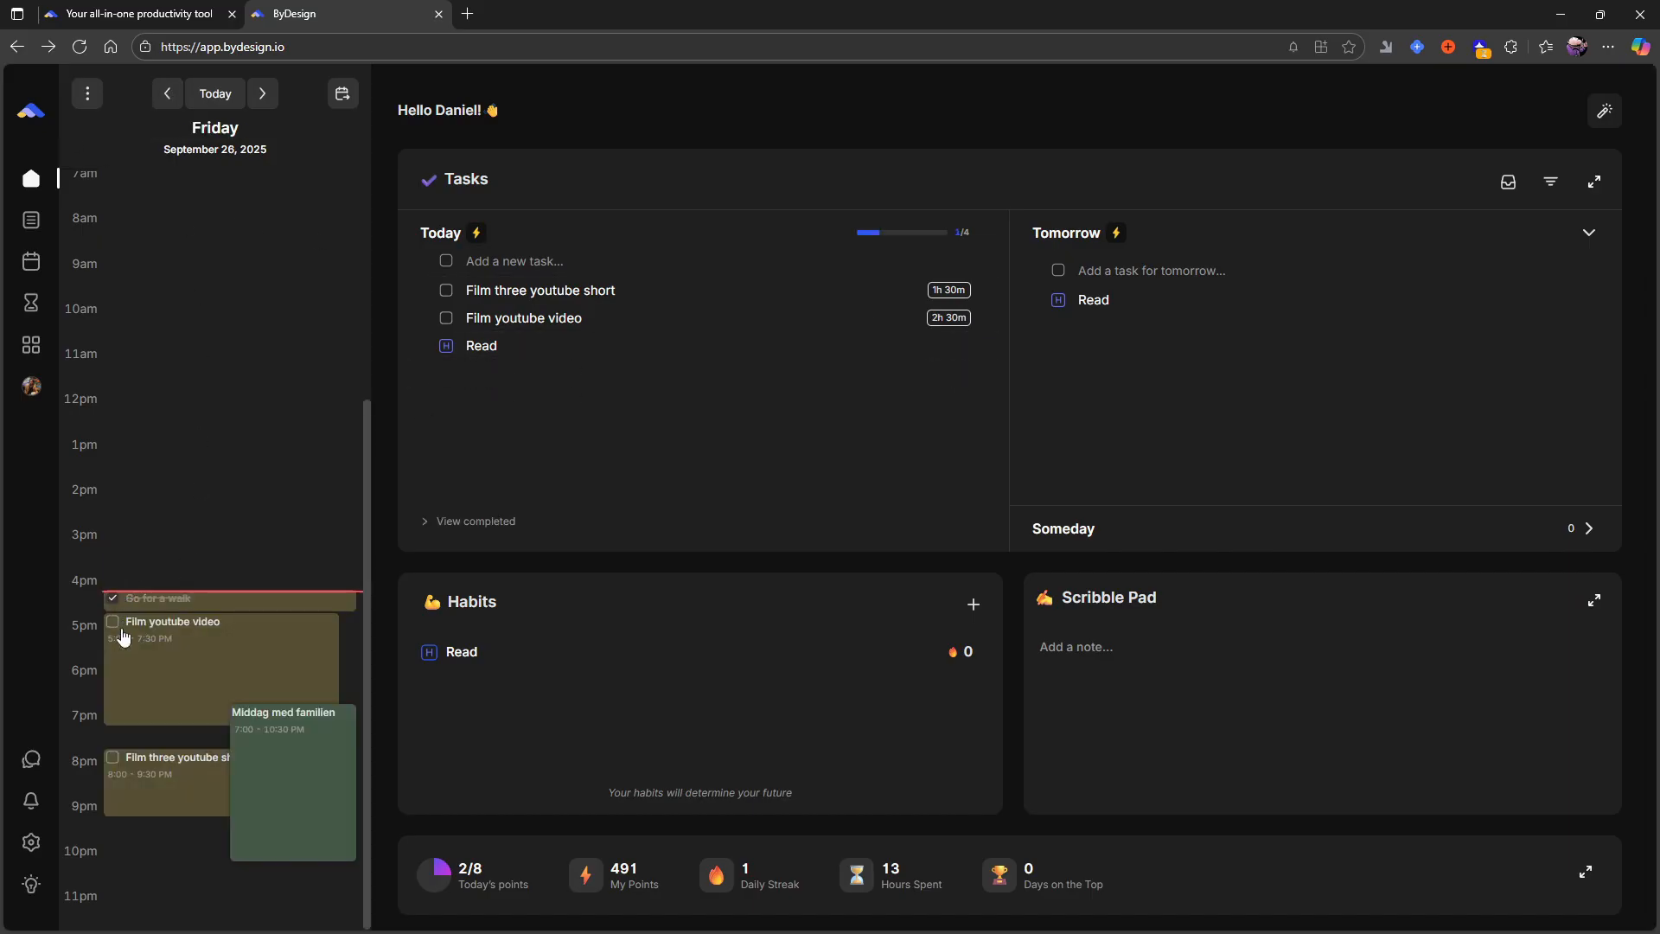
left_click(115, 622)
left_click(112, 757)
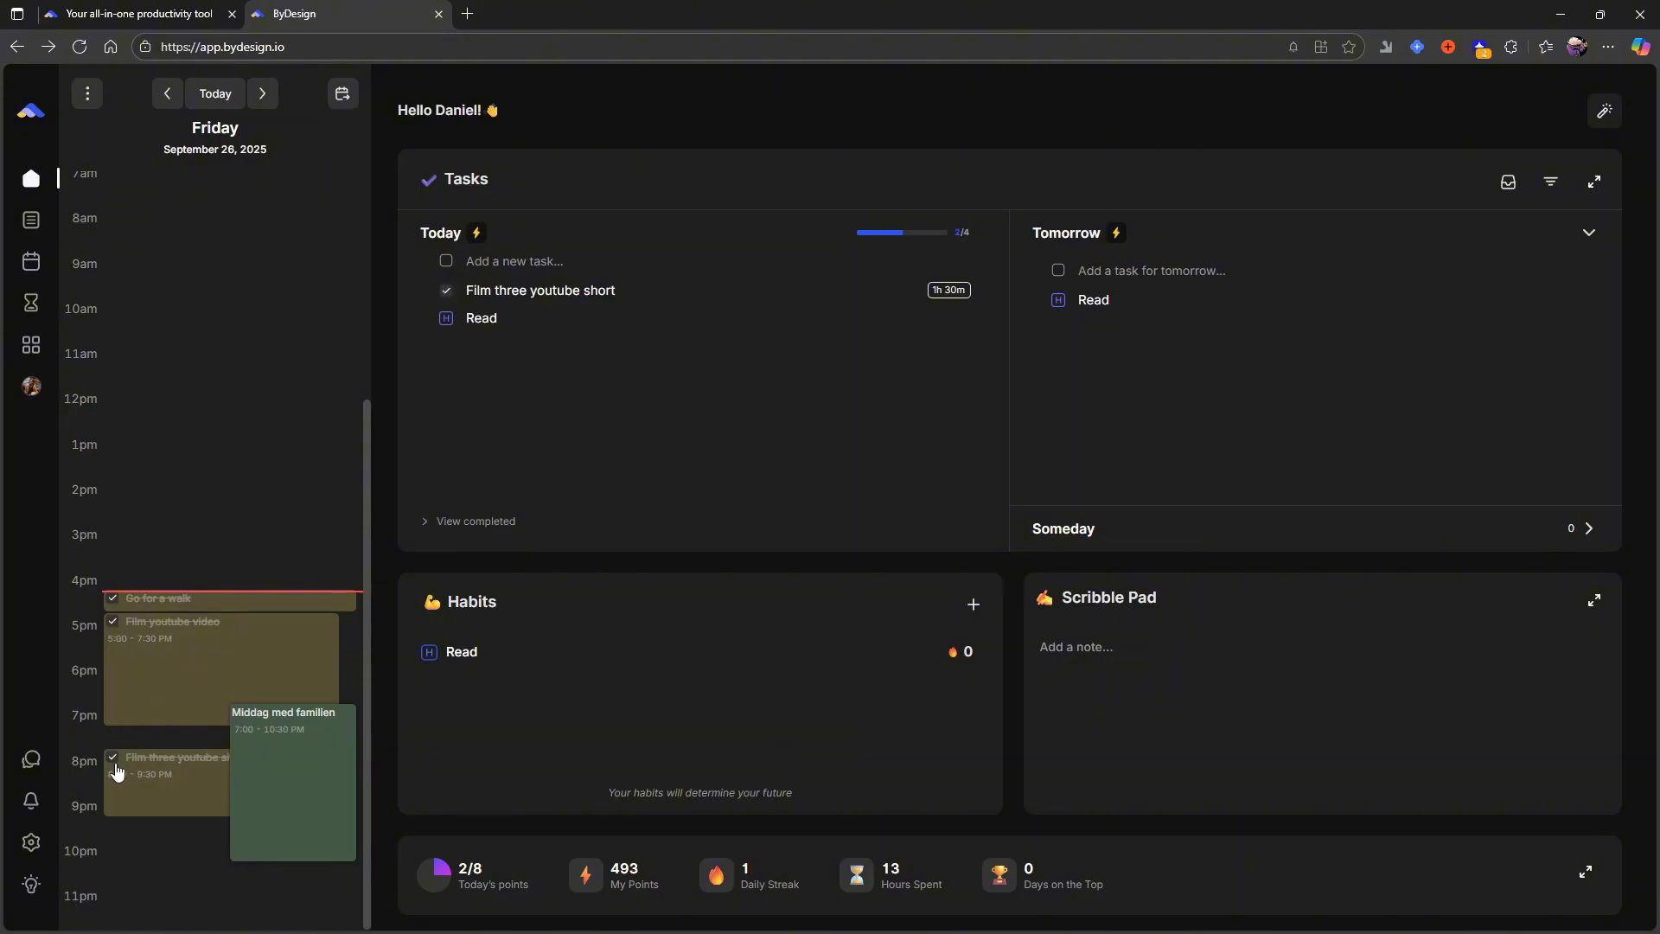
- Show Saturday, September 27 in the calendar and add the task "Write a blog post" for tomorrow
left_click(262, 93)
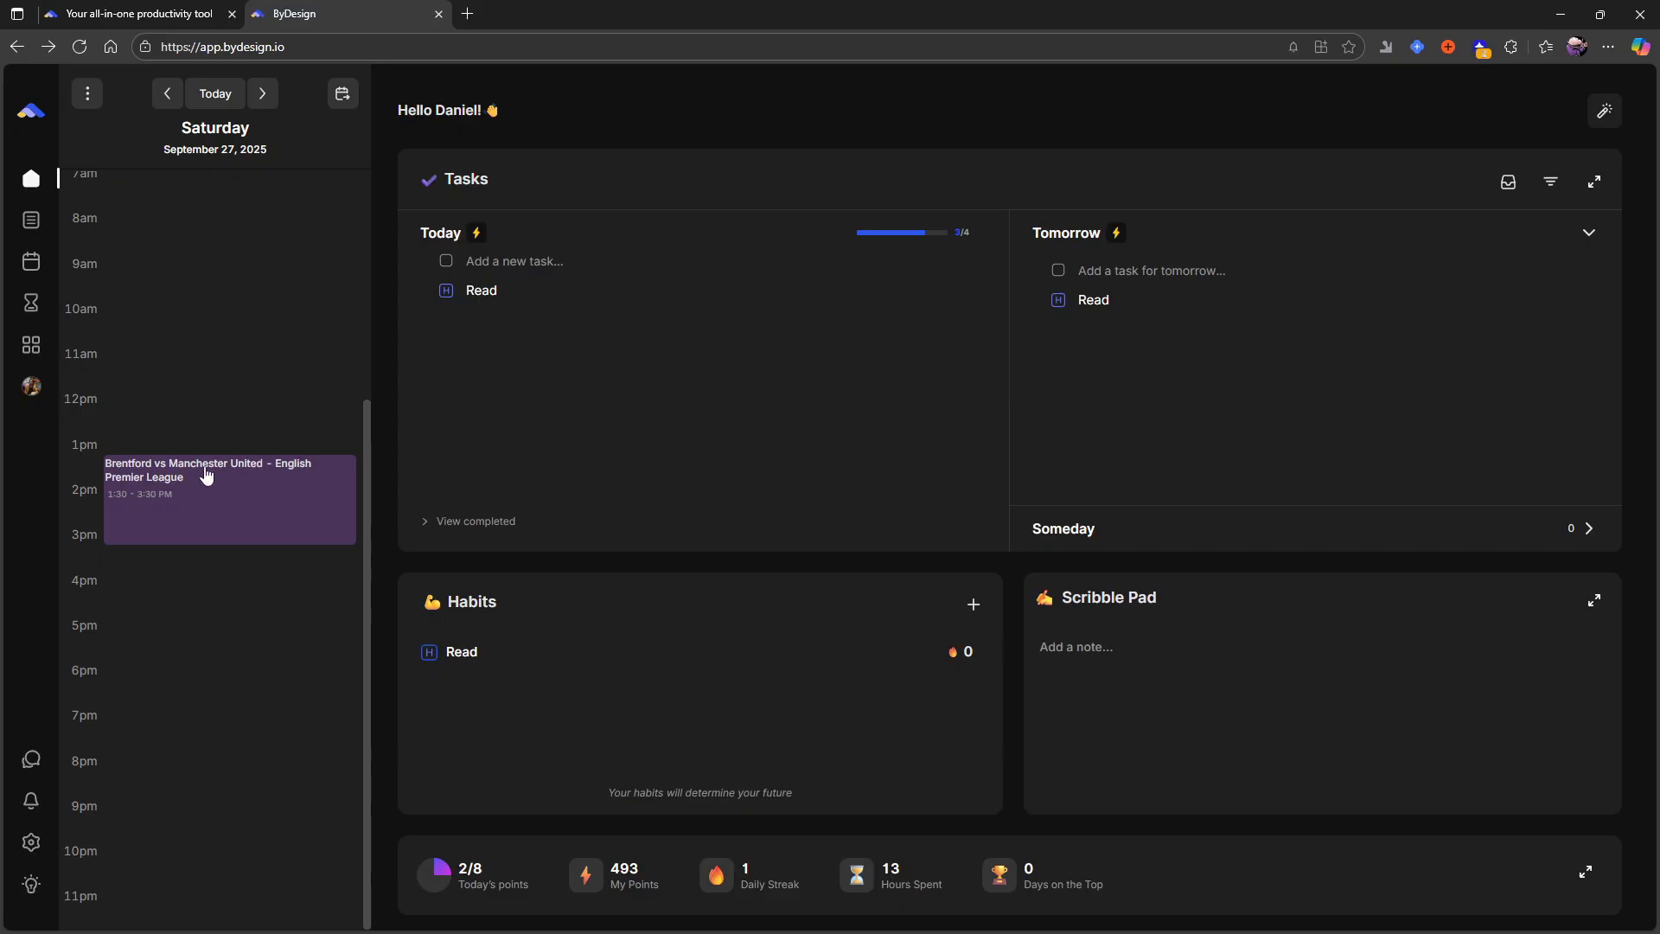
left_click(1138, 277)
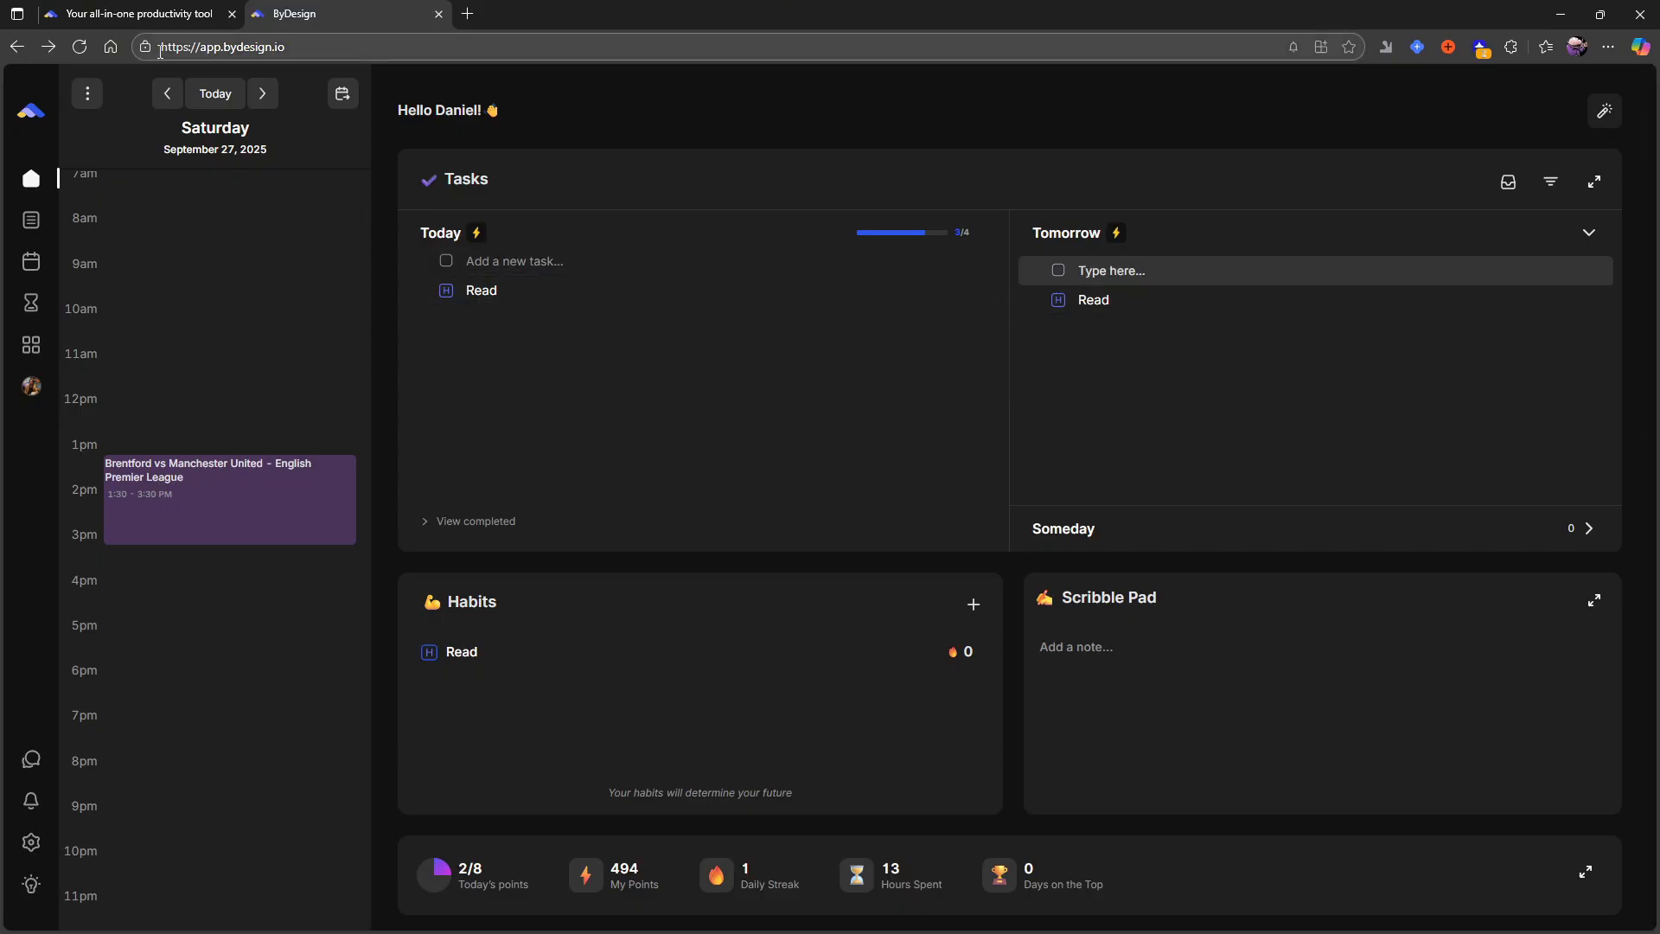
left_click(177, 95)
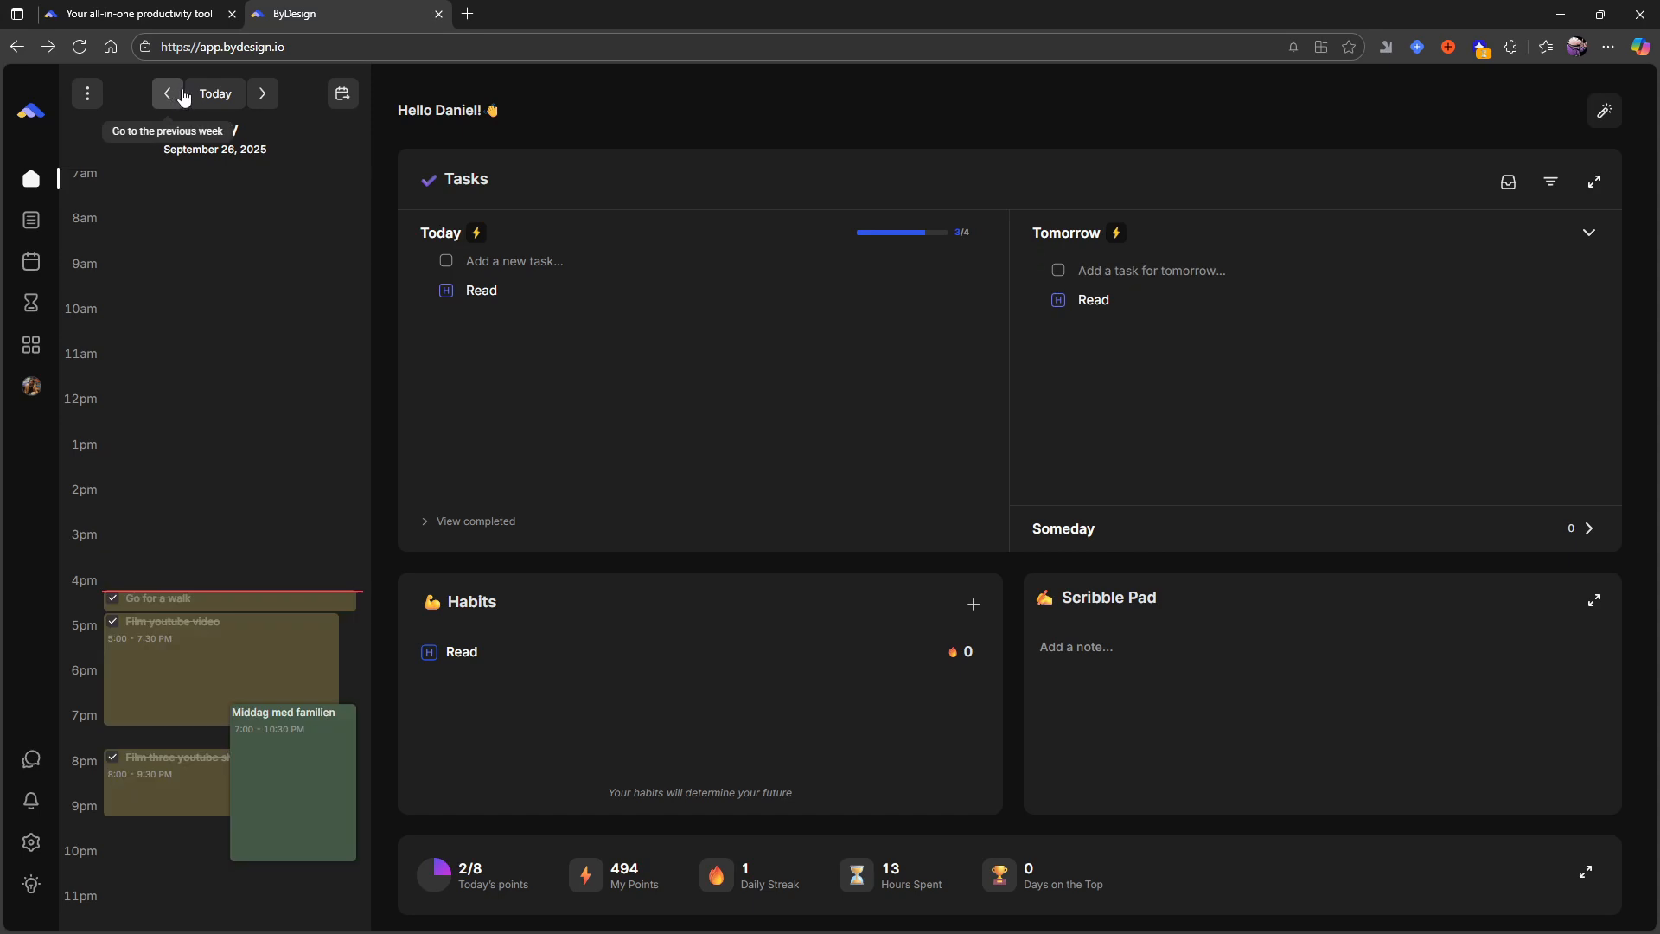
left_click(254, 105)
left_click(1120, 277)
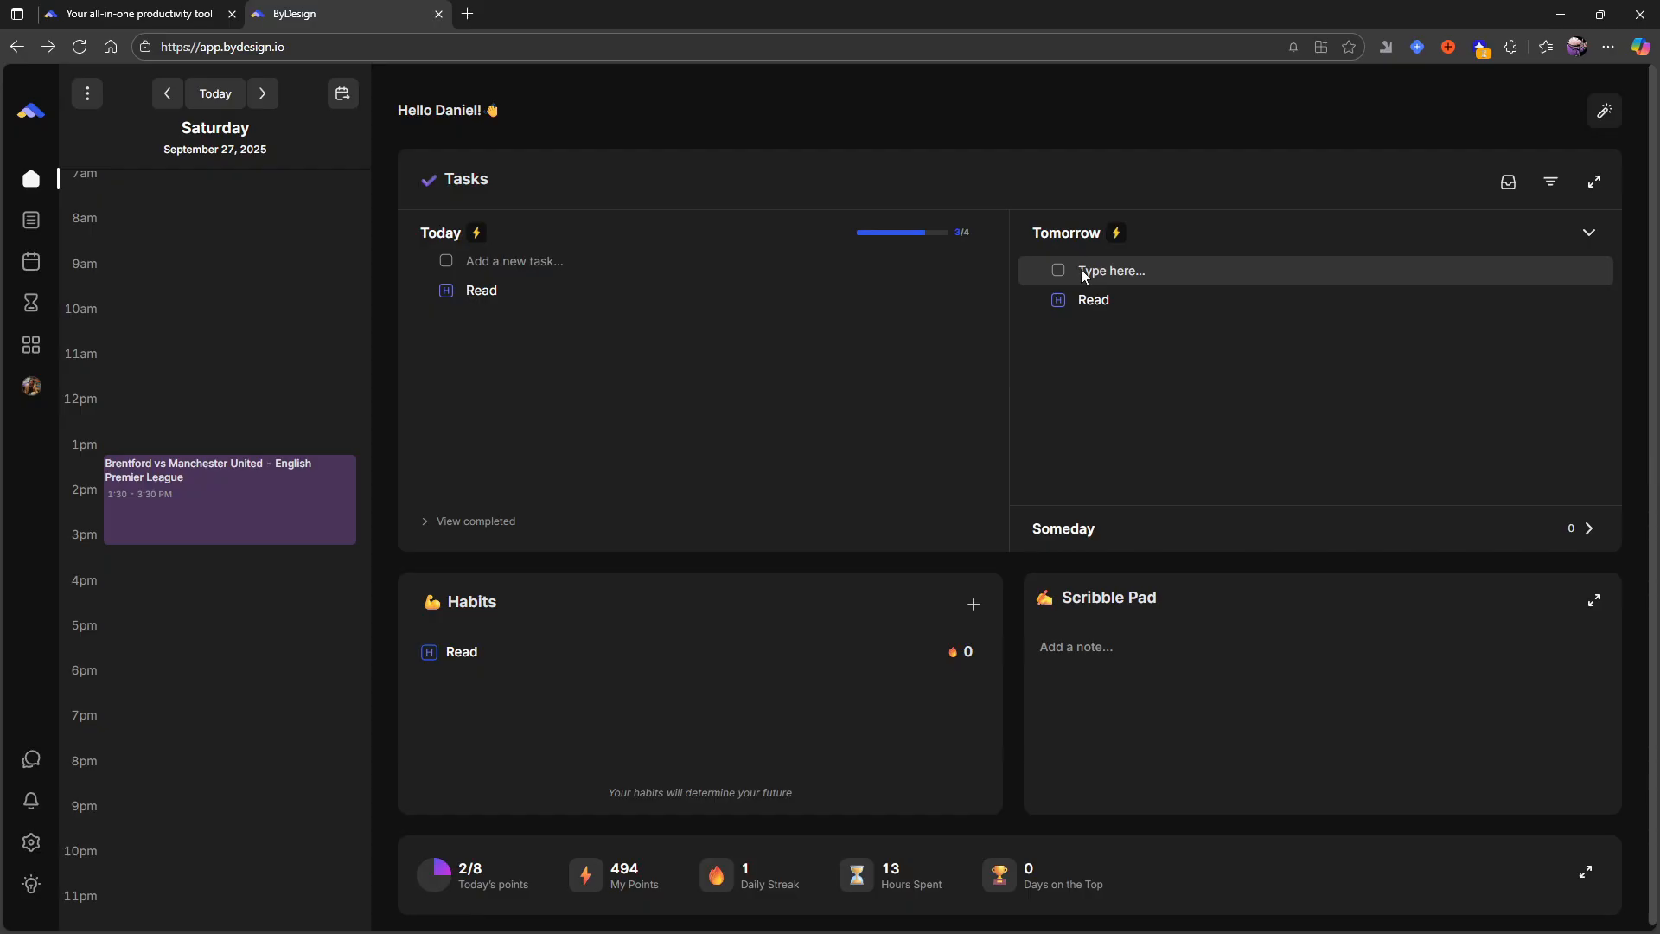
type("Write a blog post")
key("Return")
- Add the tasks "Go for a walk" and "Film three youtube shorts" to tomorrow's list
type("G")
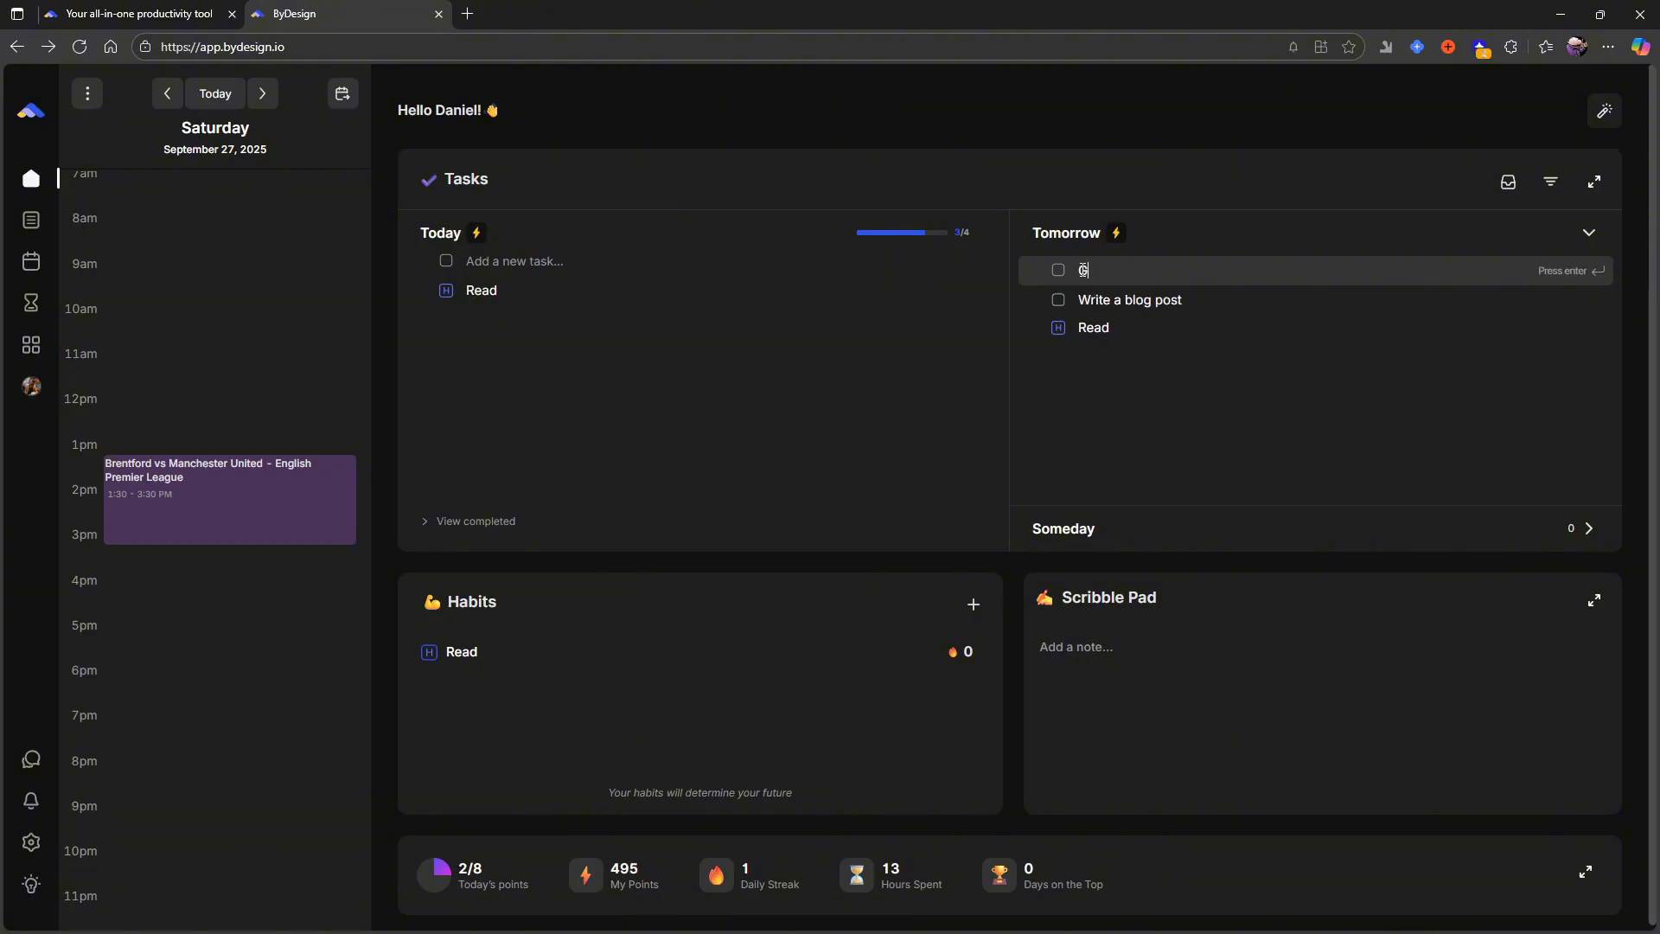
type("o for a walk")
key("Return")
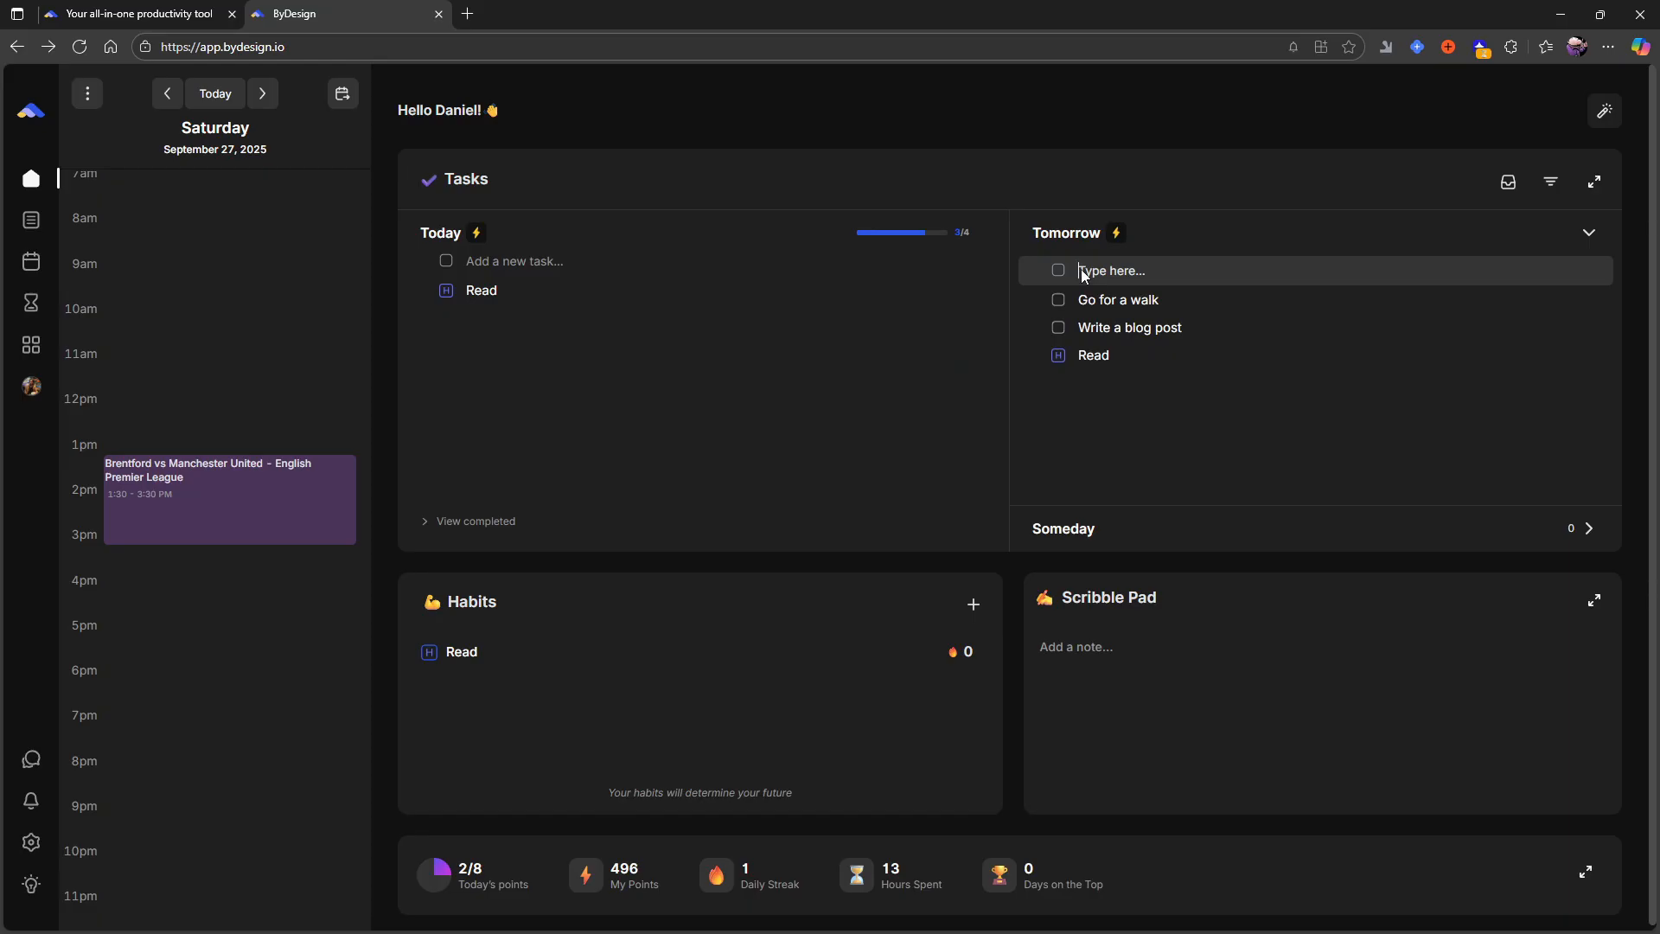
type("Film")
type(" three ")
type("youtube videos")
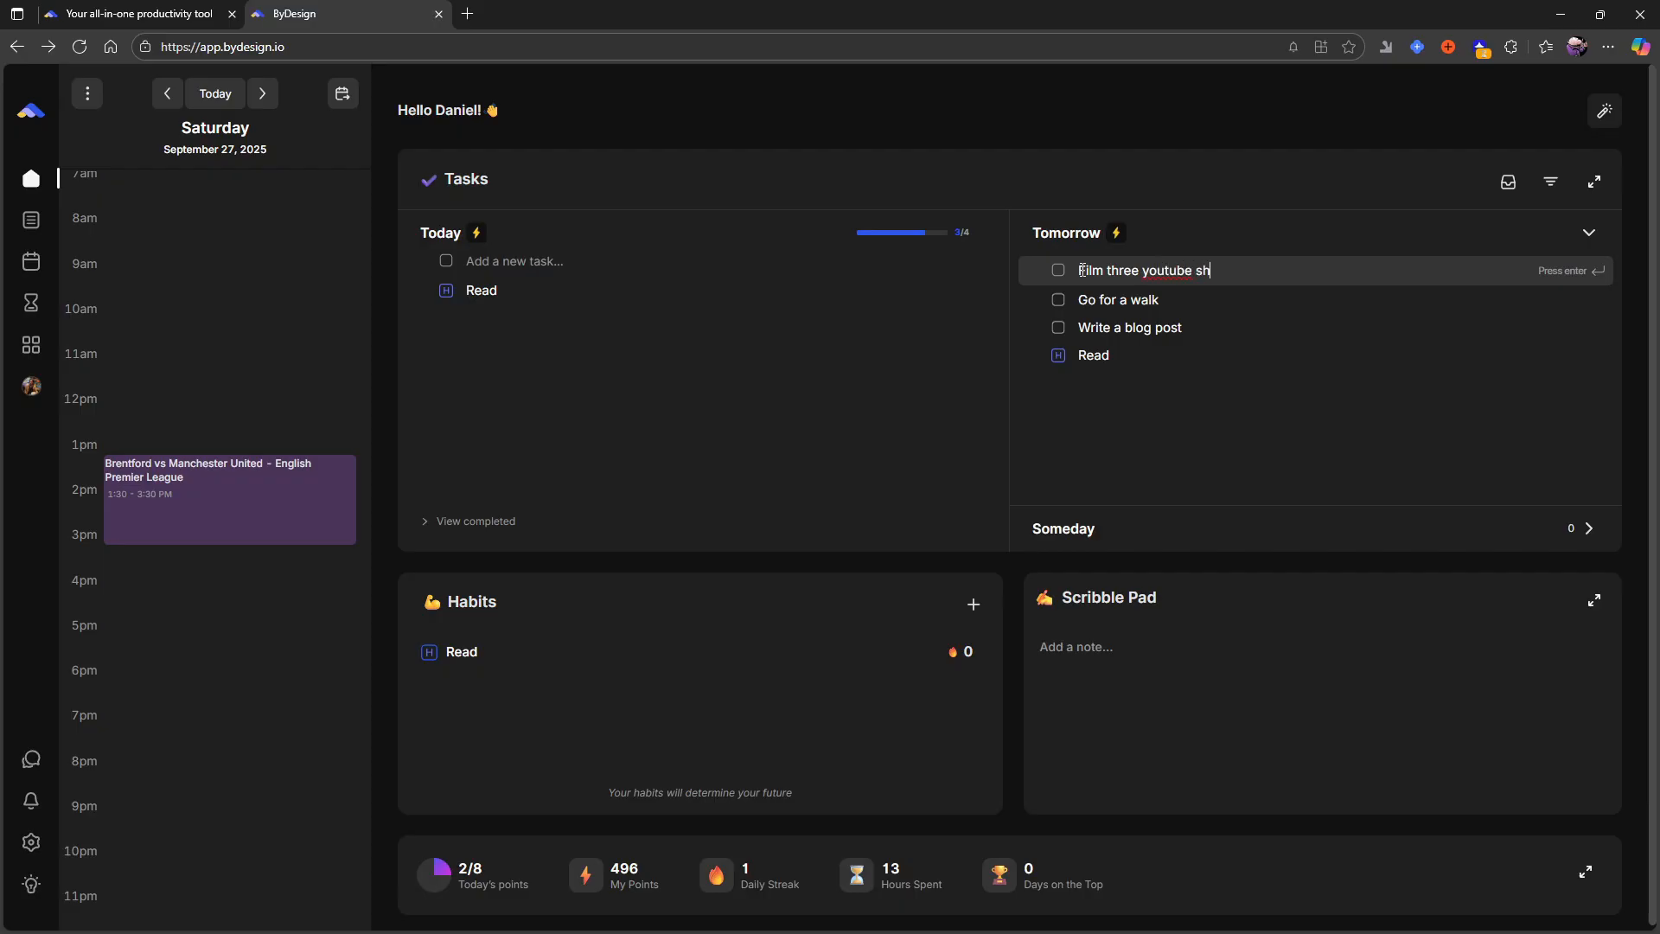
key("Return")
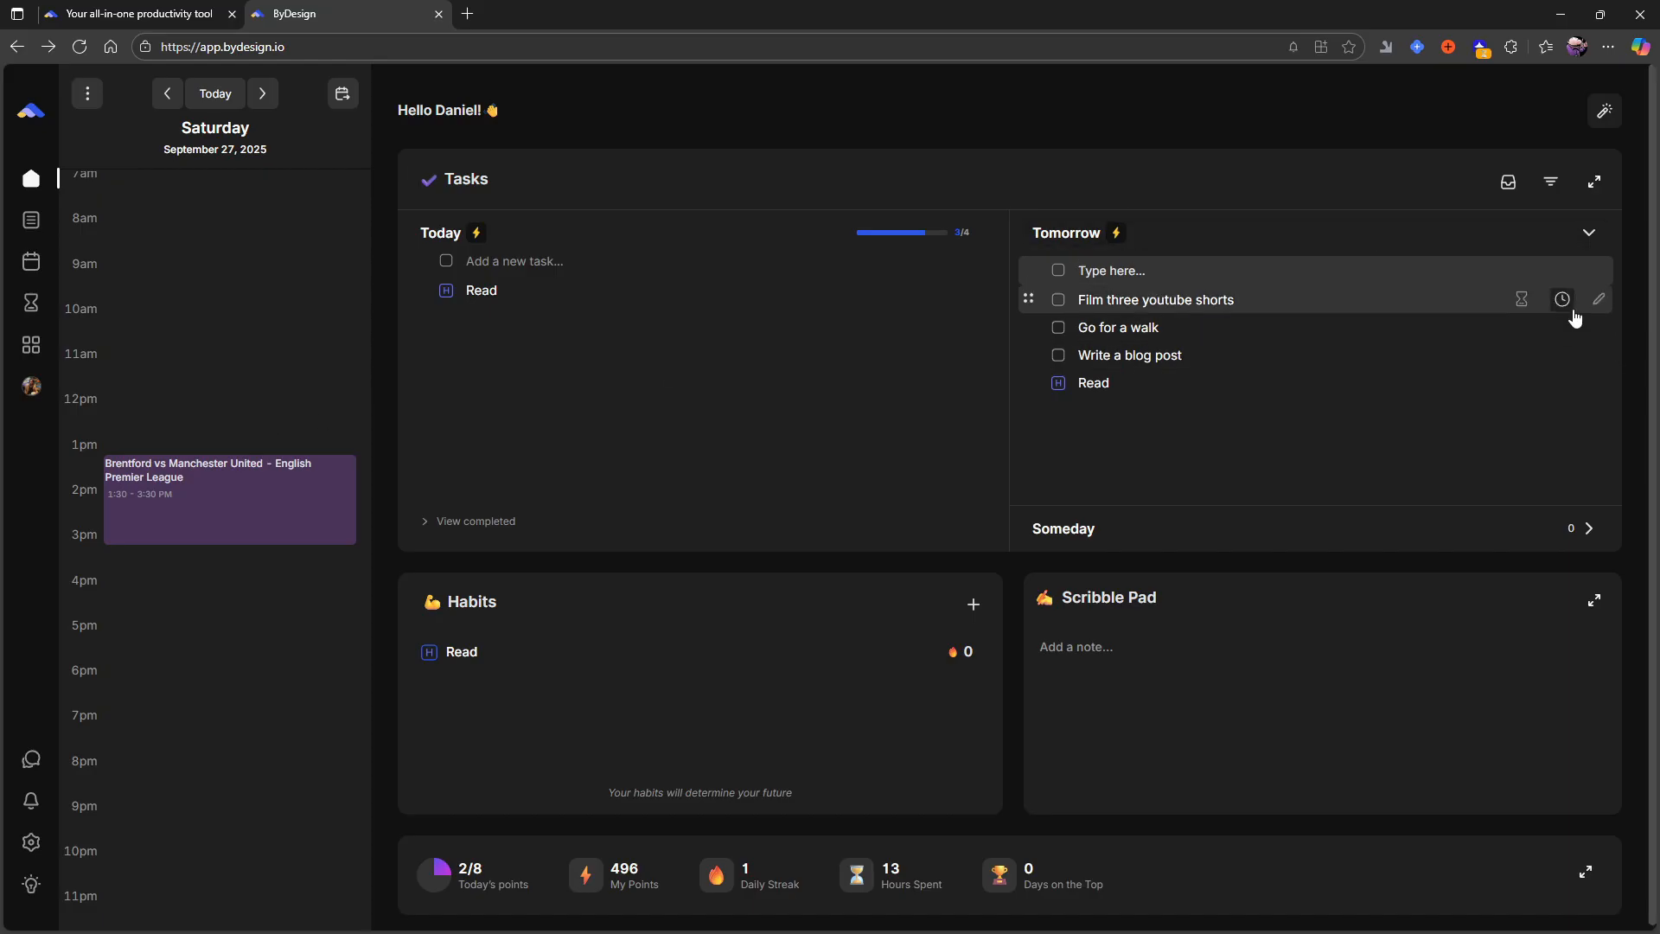
- Open tomorrow's Film three youtube shorts task for editing and set its priority to High
left_click(1598, 300)
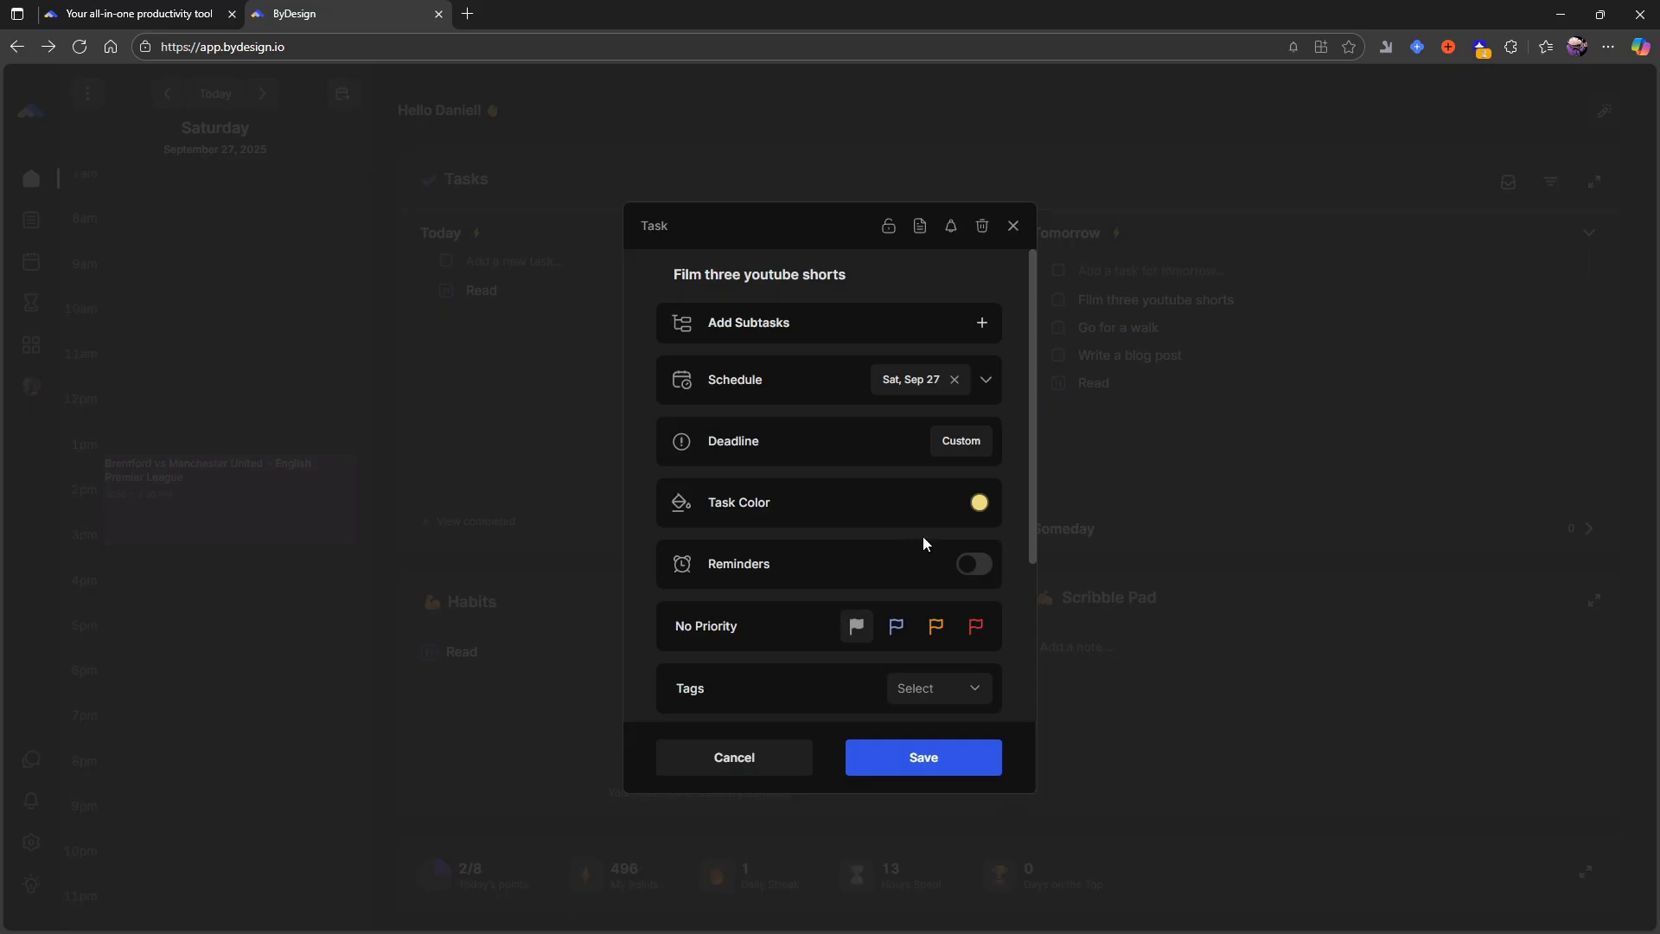
scroll(923, 540, "down", 2)
left_click(978, 459)
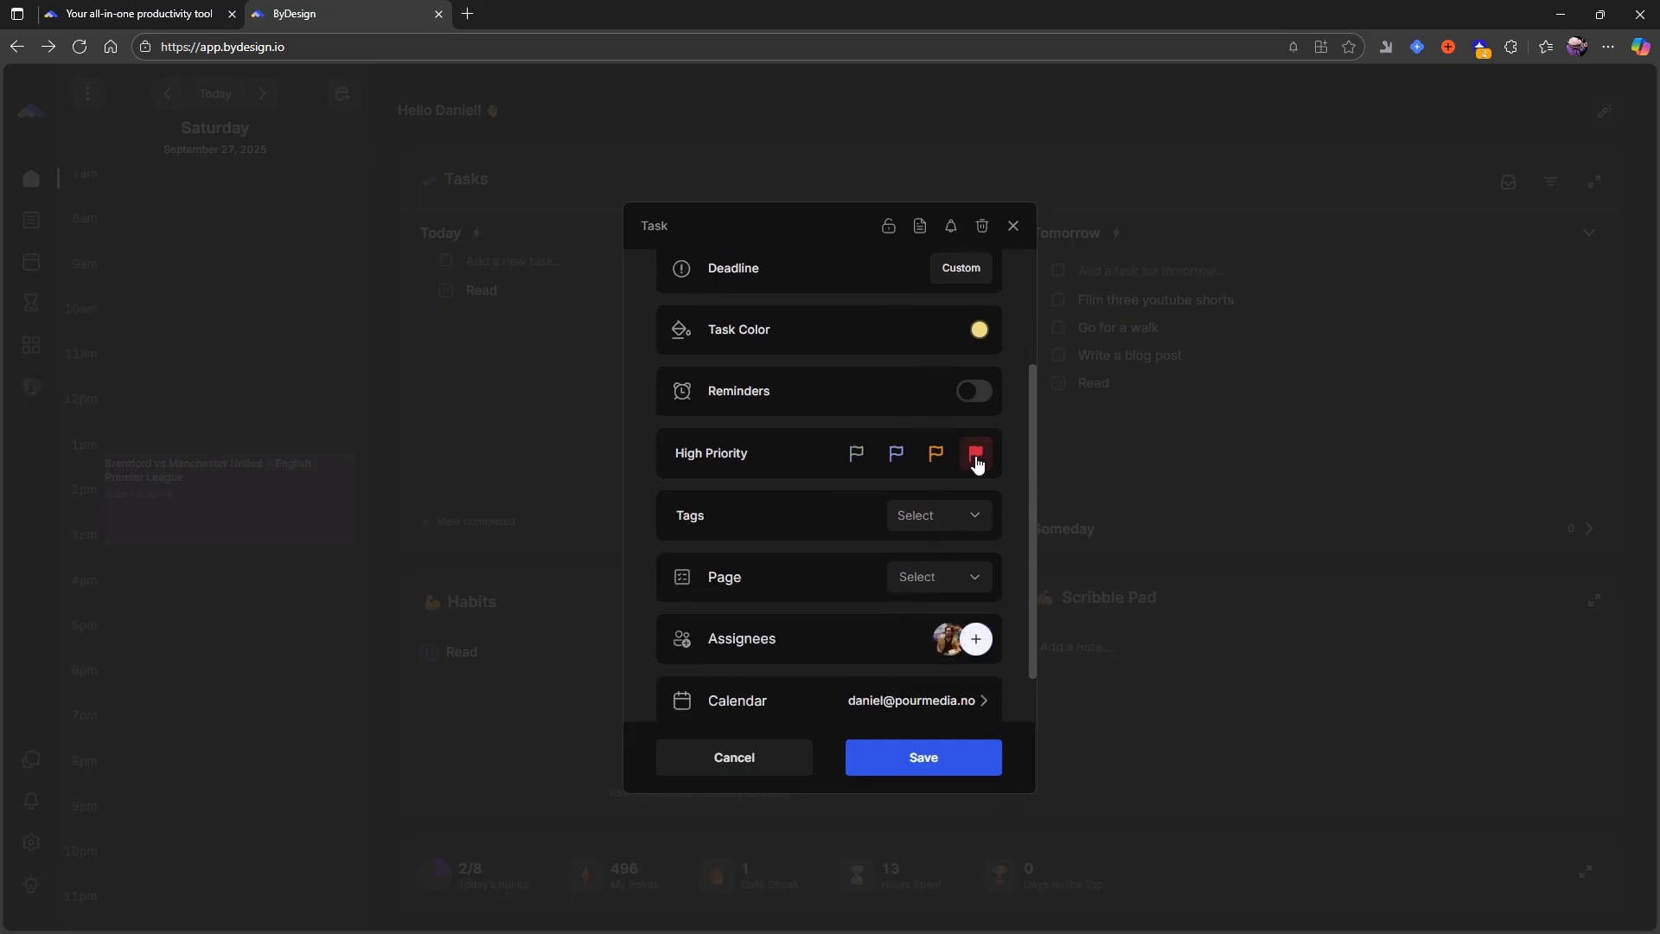
scroll(938, 640, "up", 1)
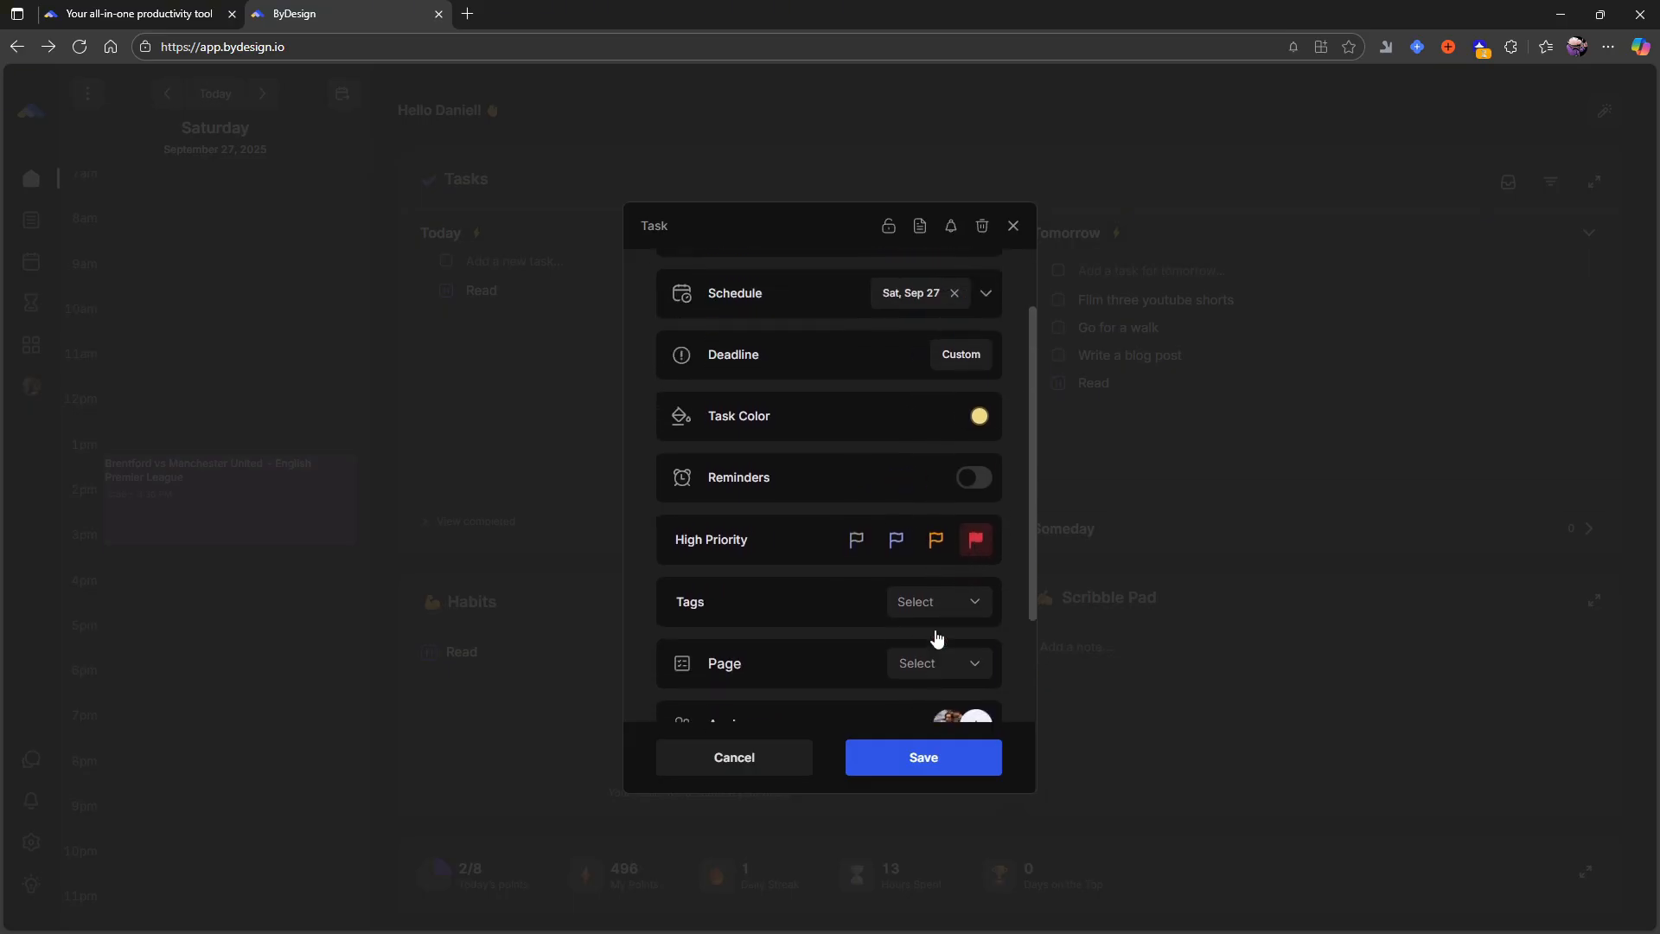
scroll(906, 640, "down", 1)
scroll(905, 620, "up", 1)
left_click(927, 610)
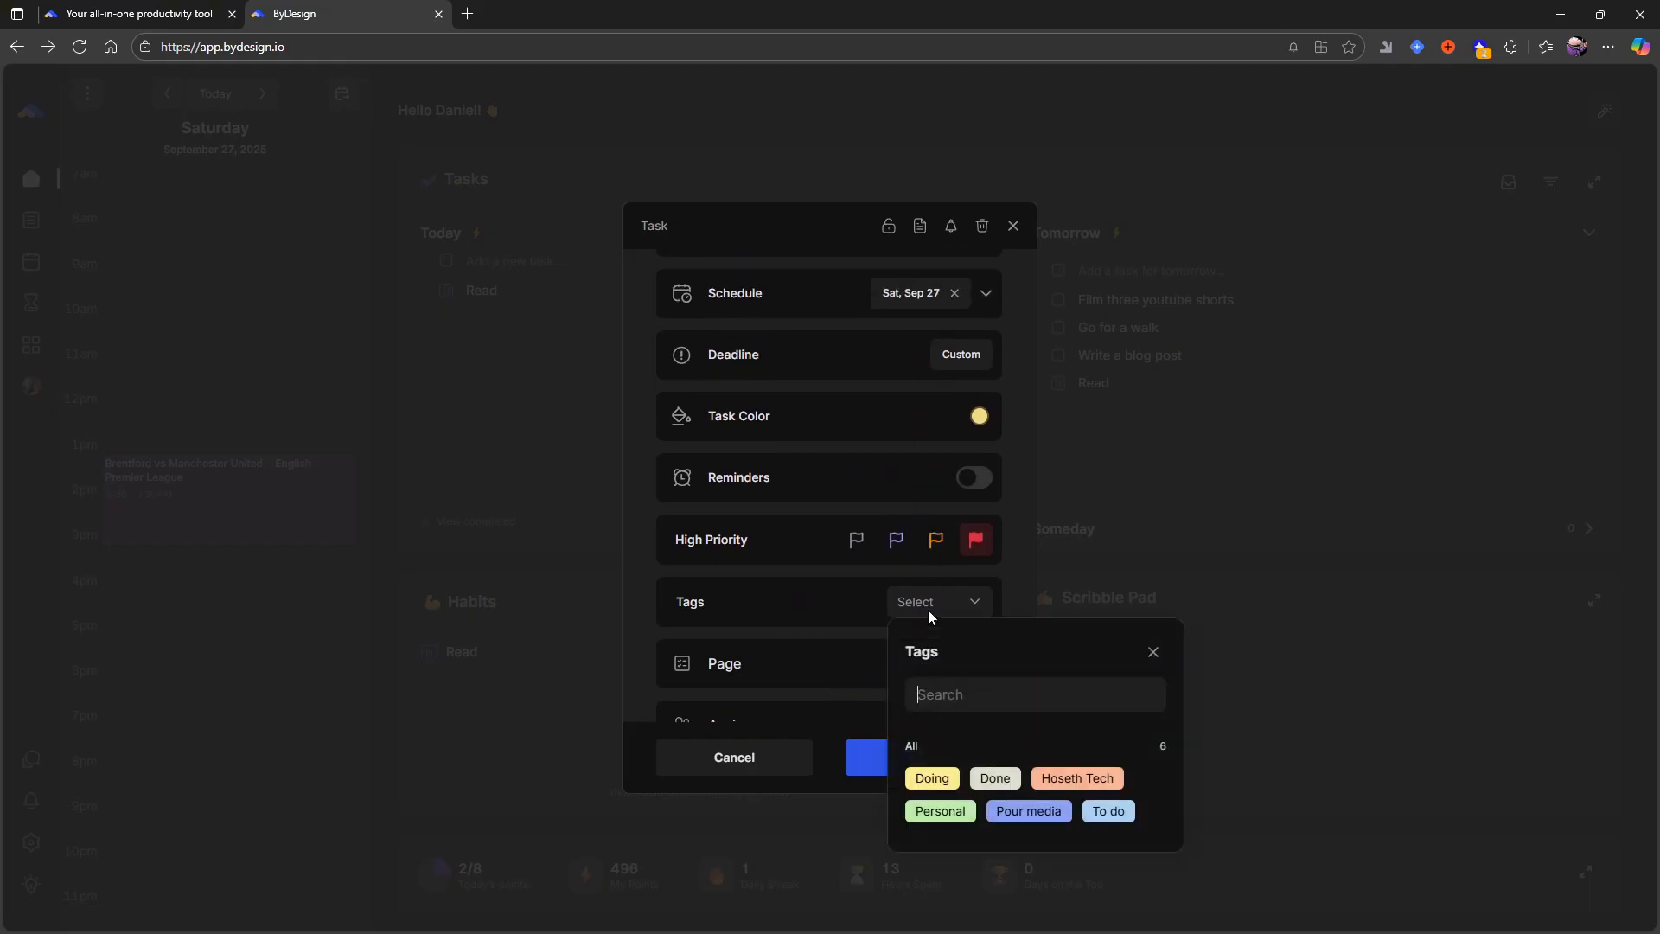
left_click(932, 604)
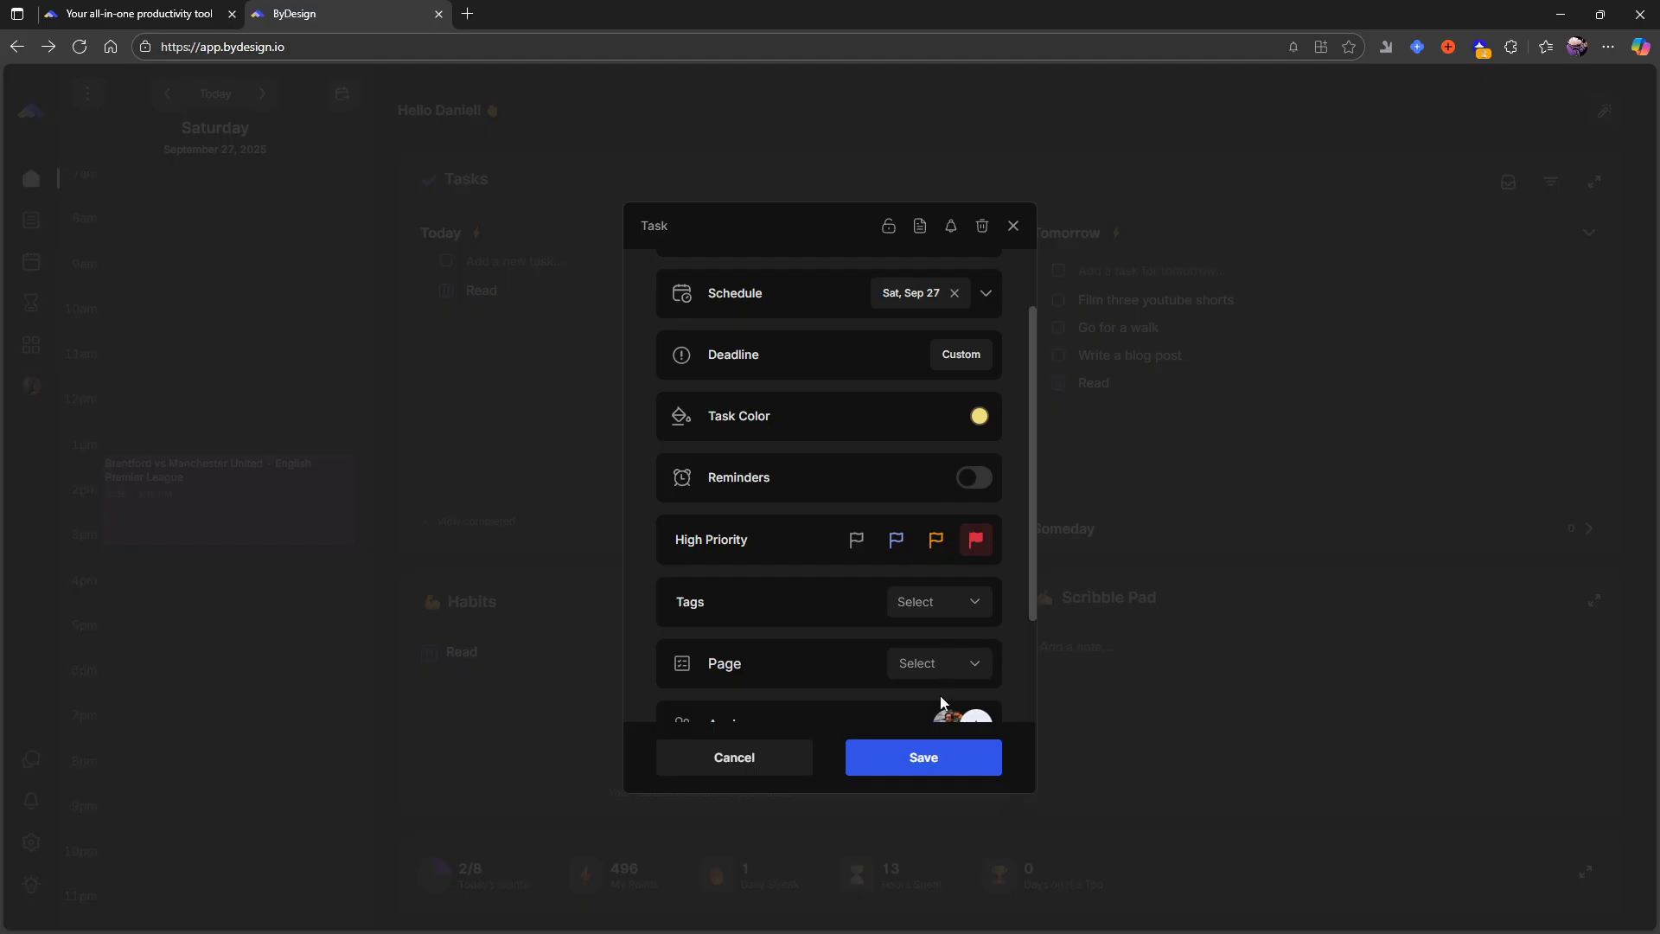
scroll(848, 571, "up", 1)
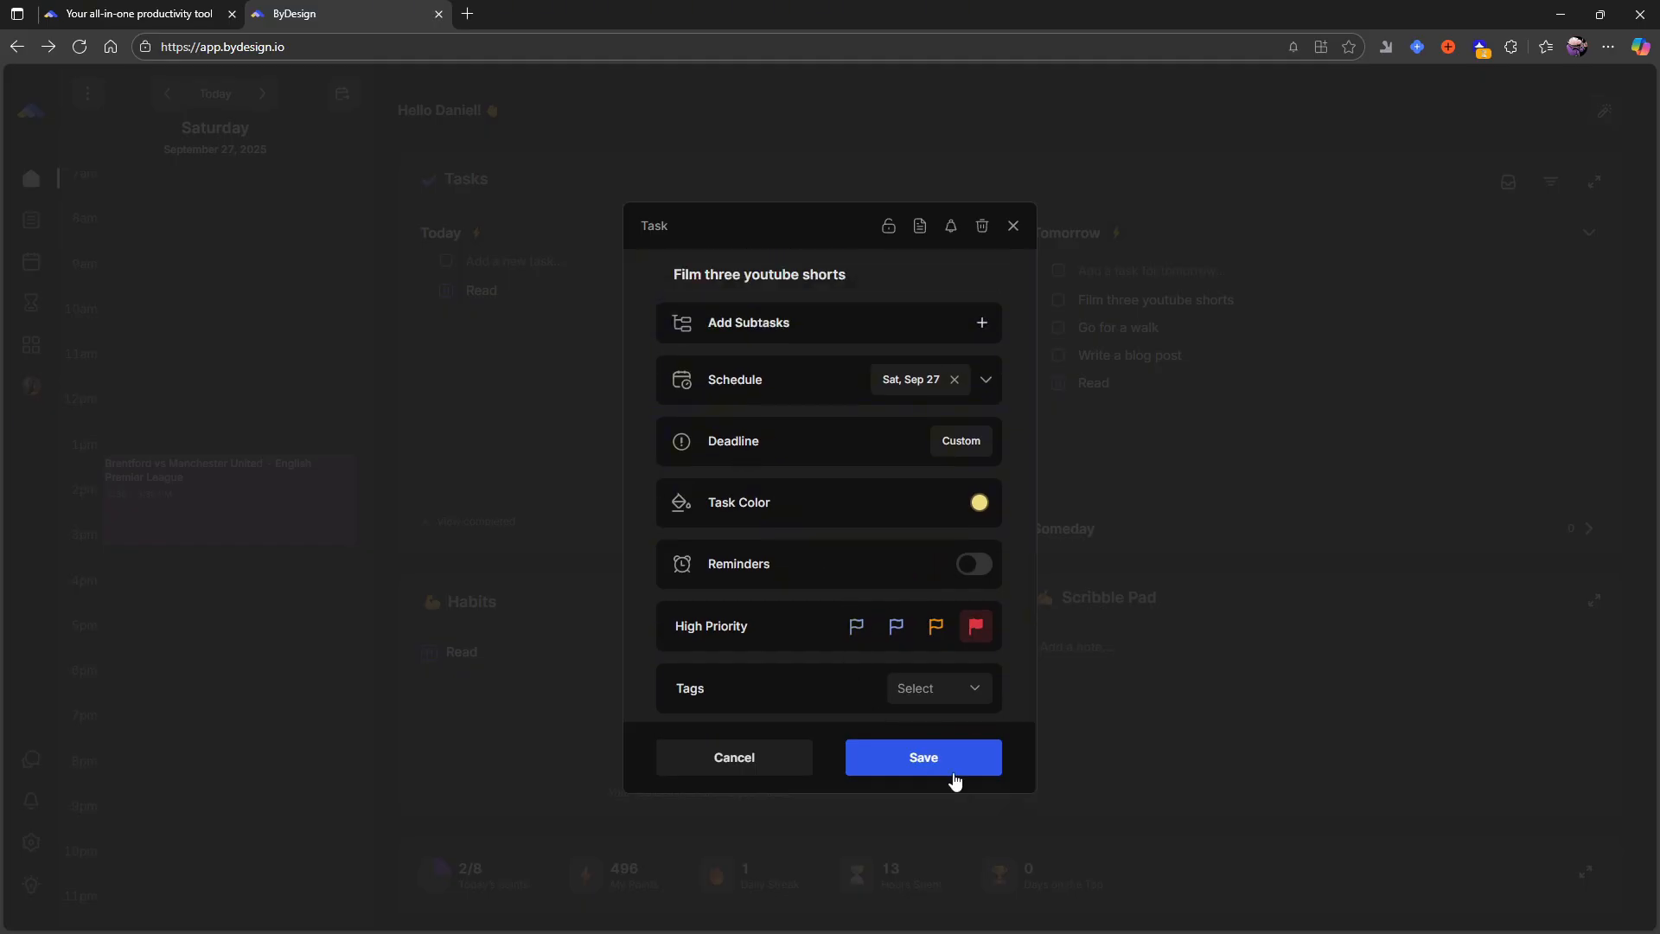
- Save the task edit and set tomorrow's durations: Film three youtube shorts 1h 30m, Go for a walk 1 hour, Write a blog post 2 hours
left_click(983, 758)
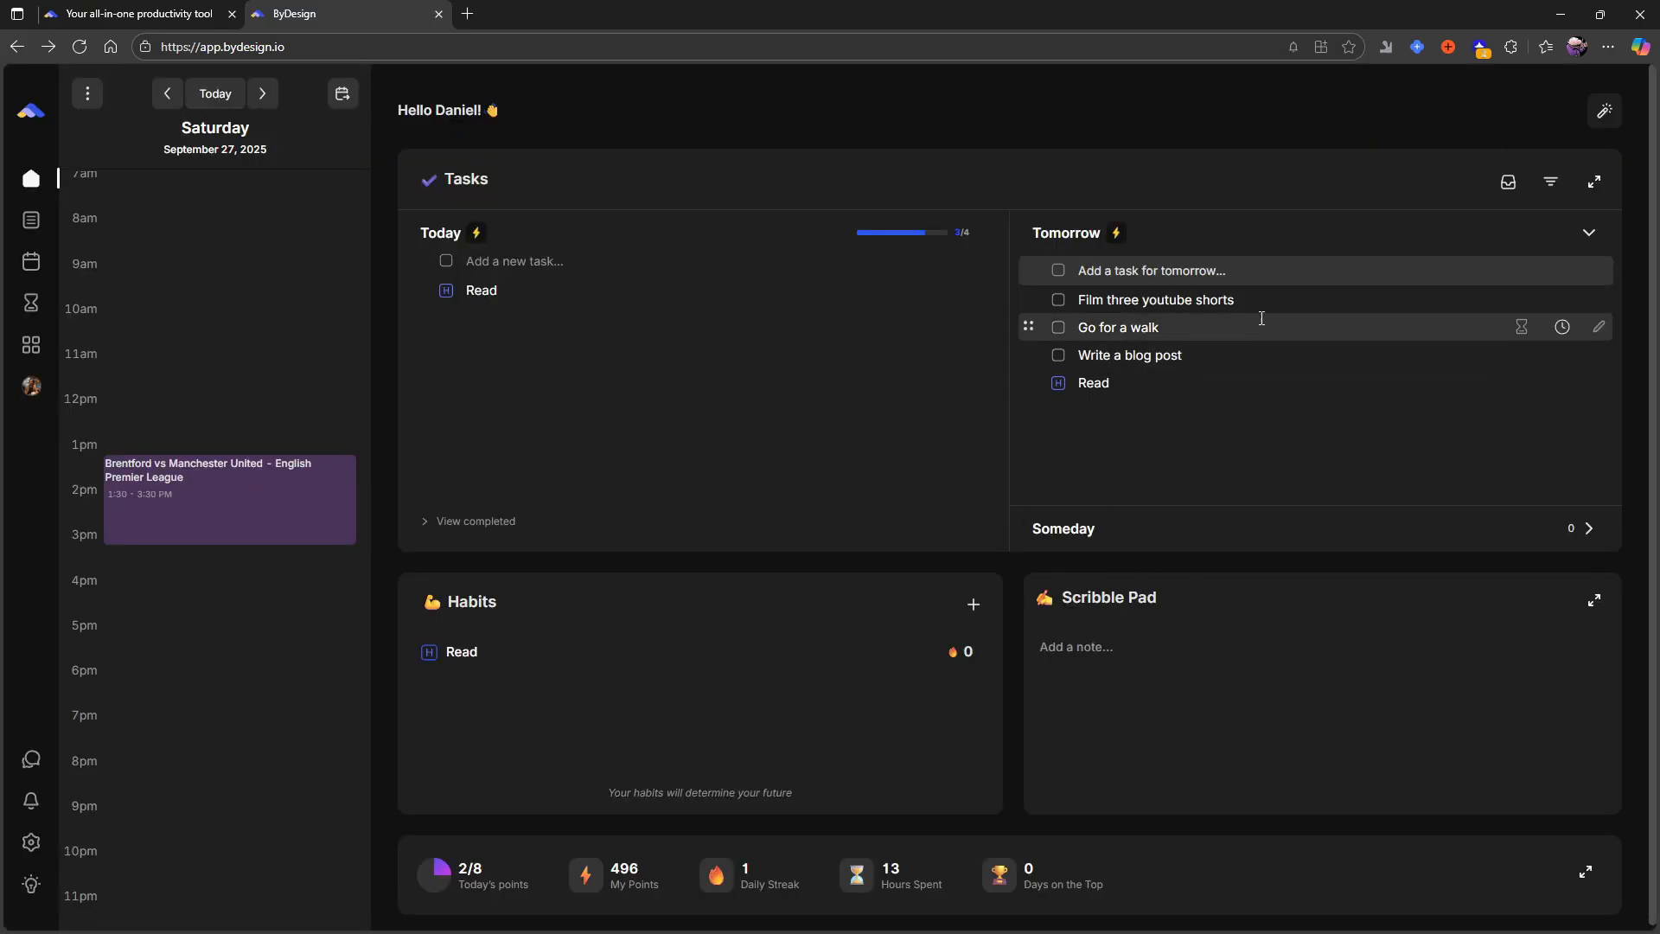
left_click(1562, 299)
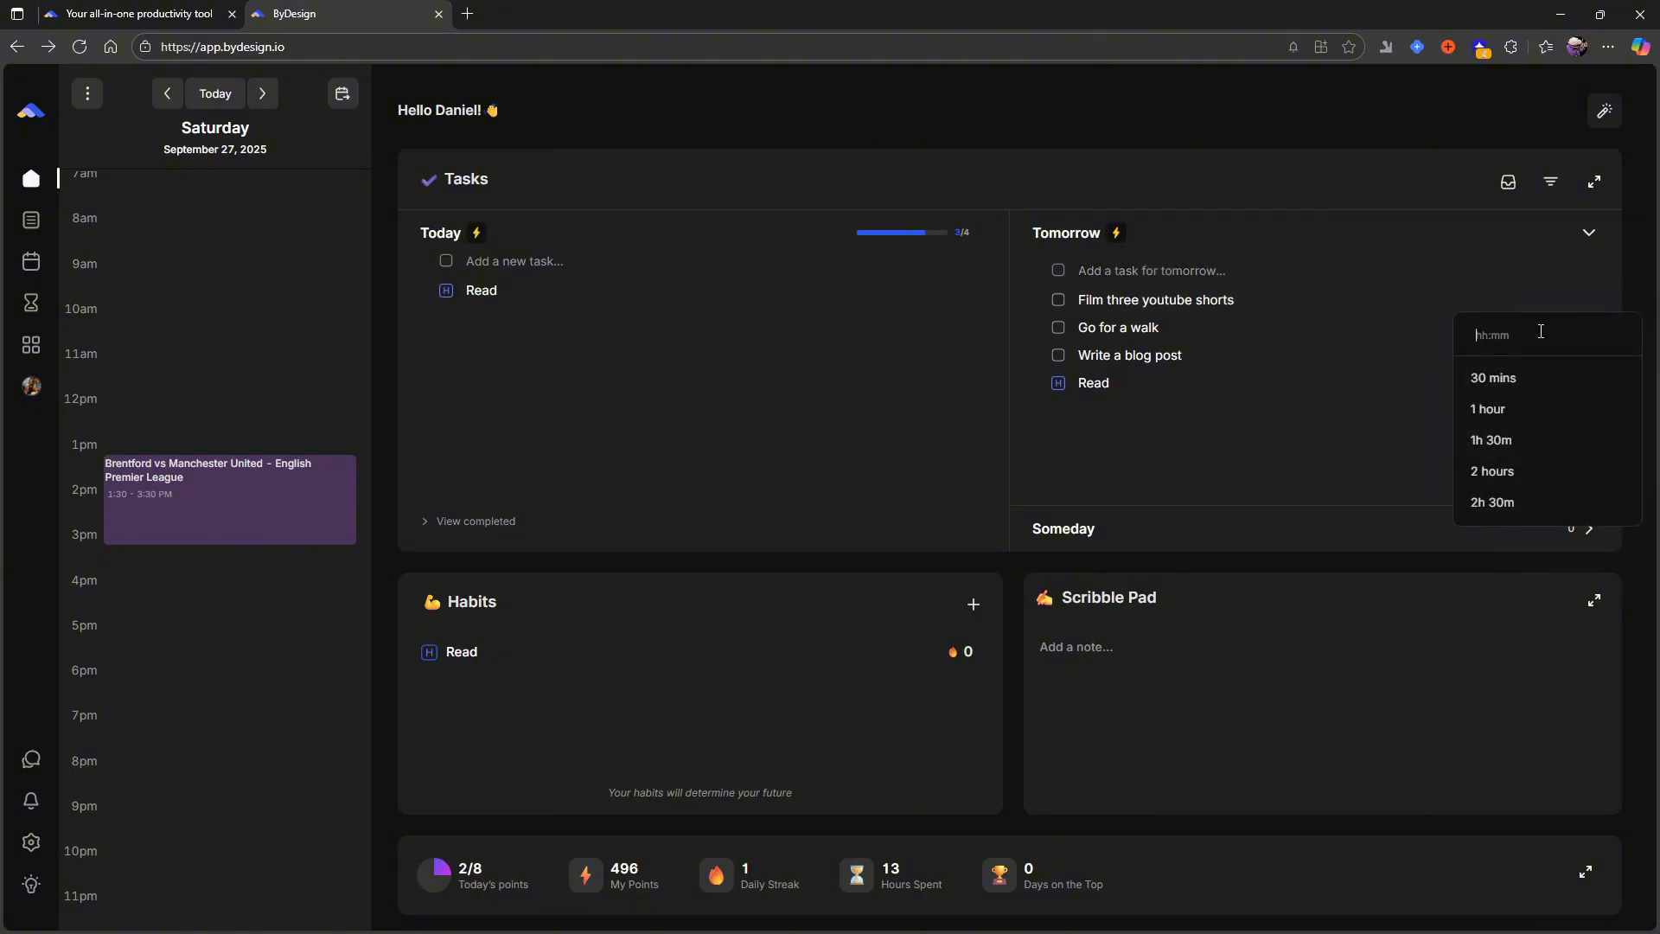
left_click(1497, 440)
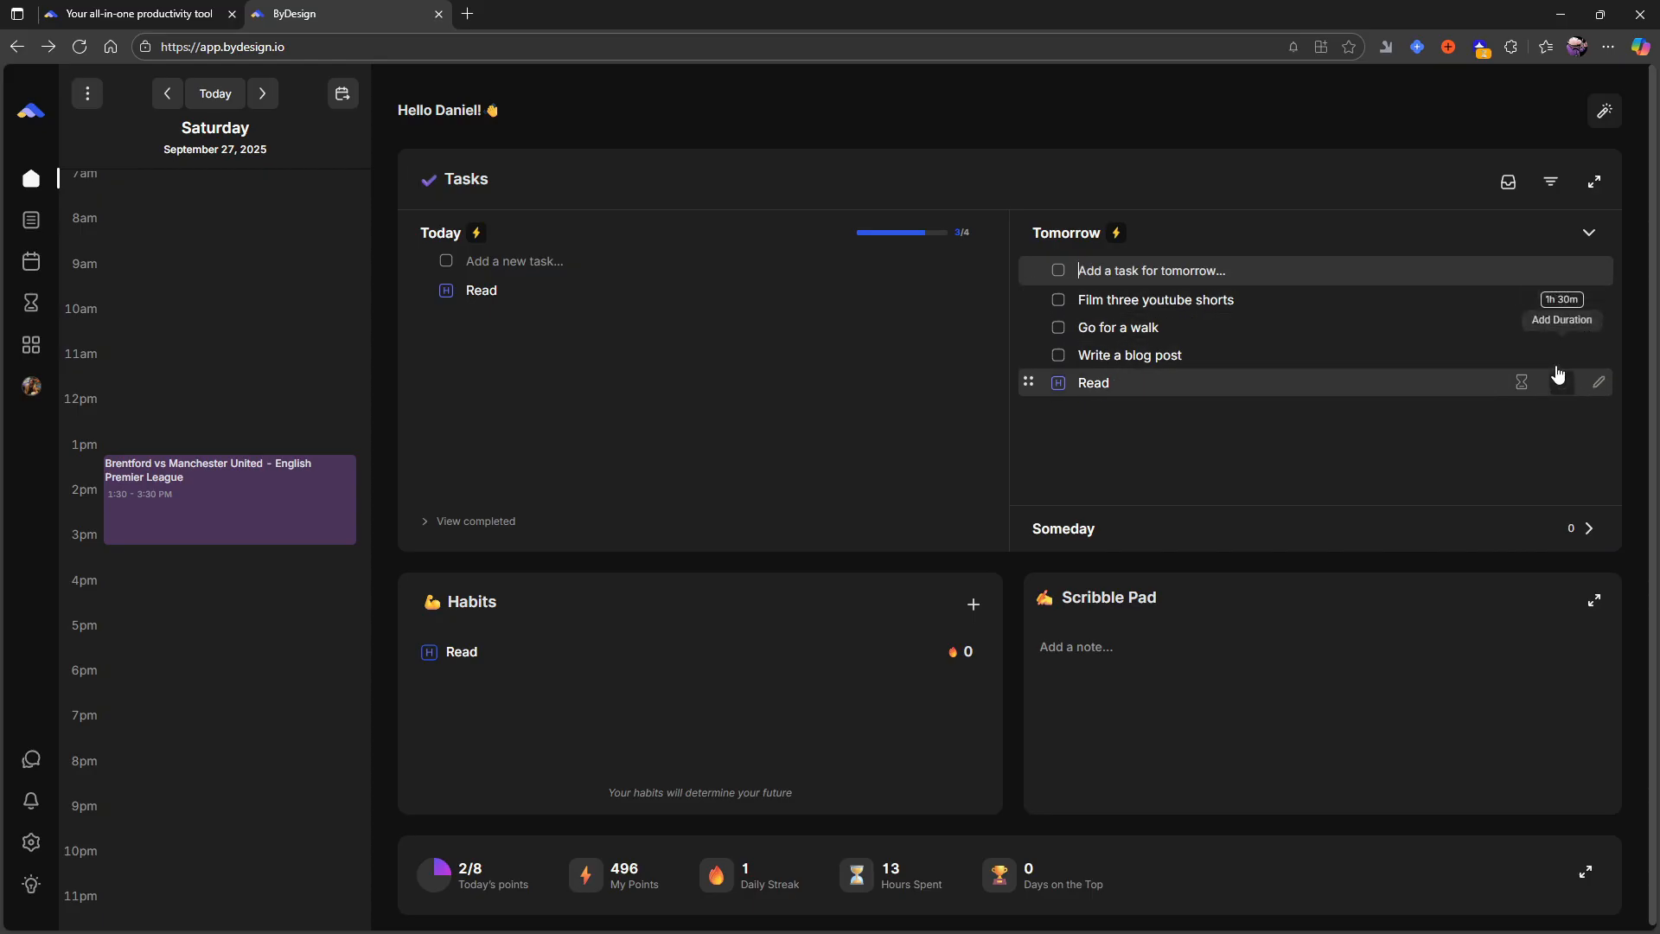
left_click(1560, 329)
left_click(1509, 438)
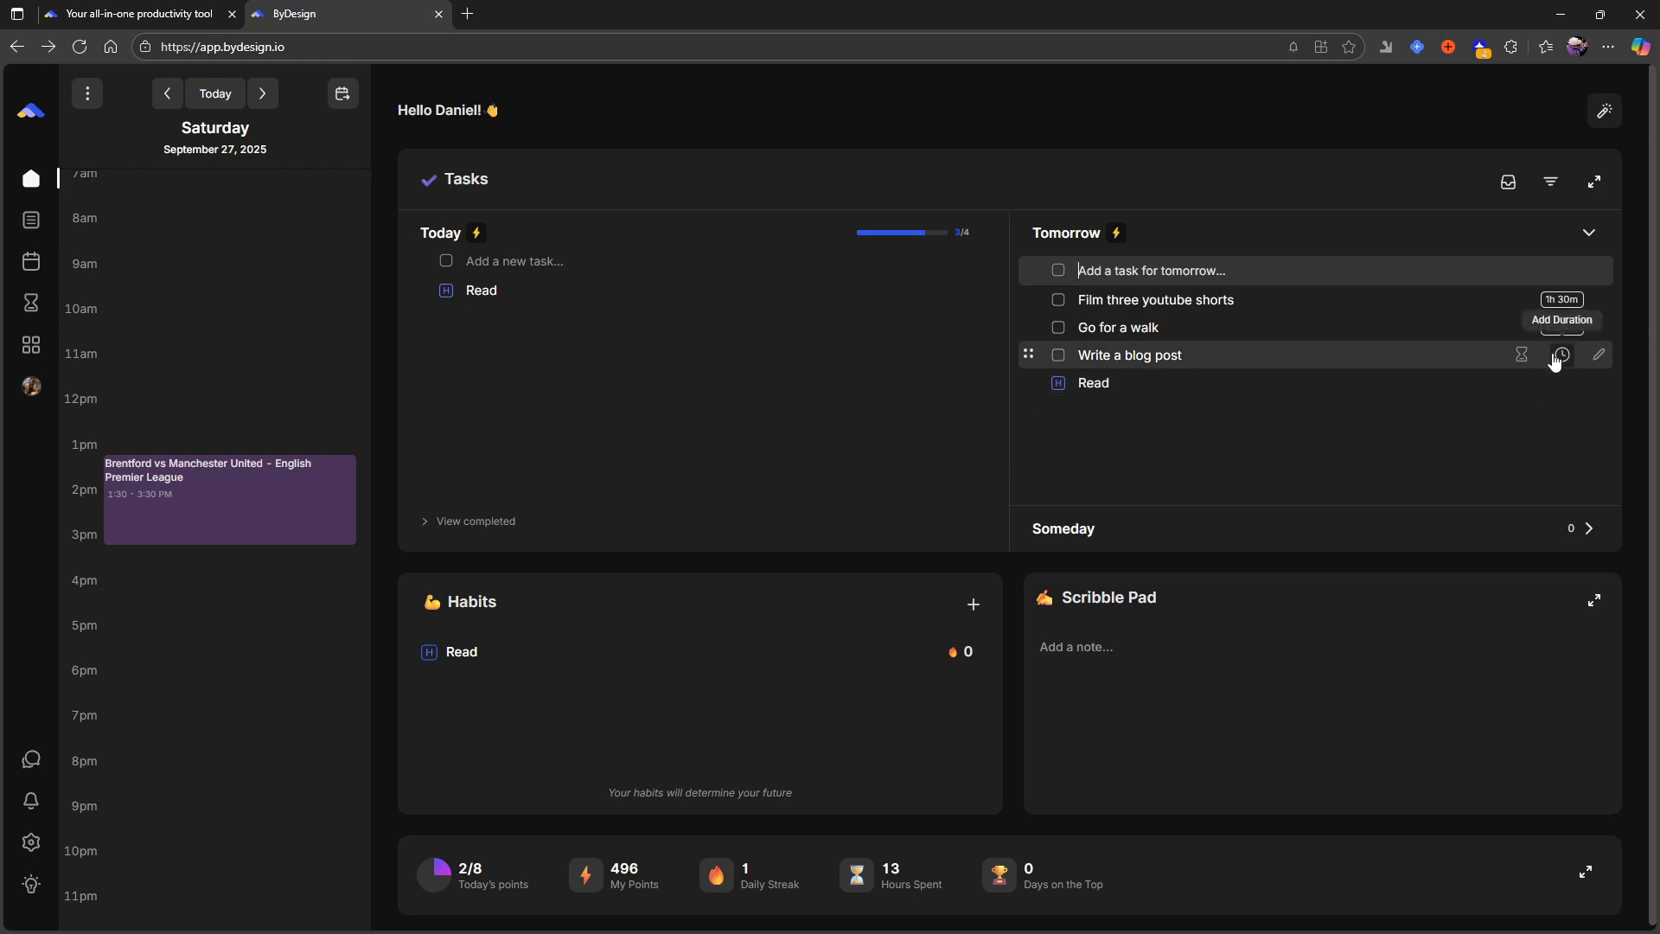
left_click(1561, 355)
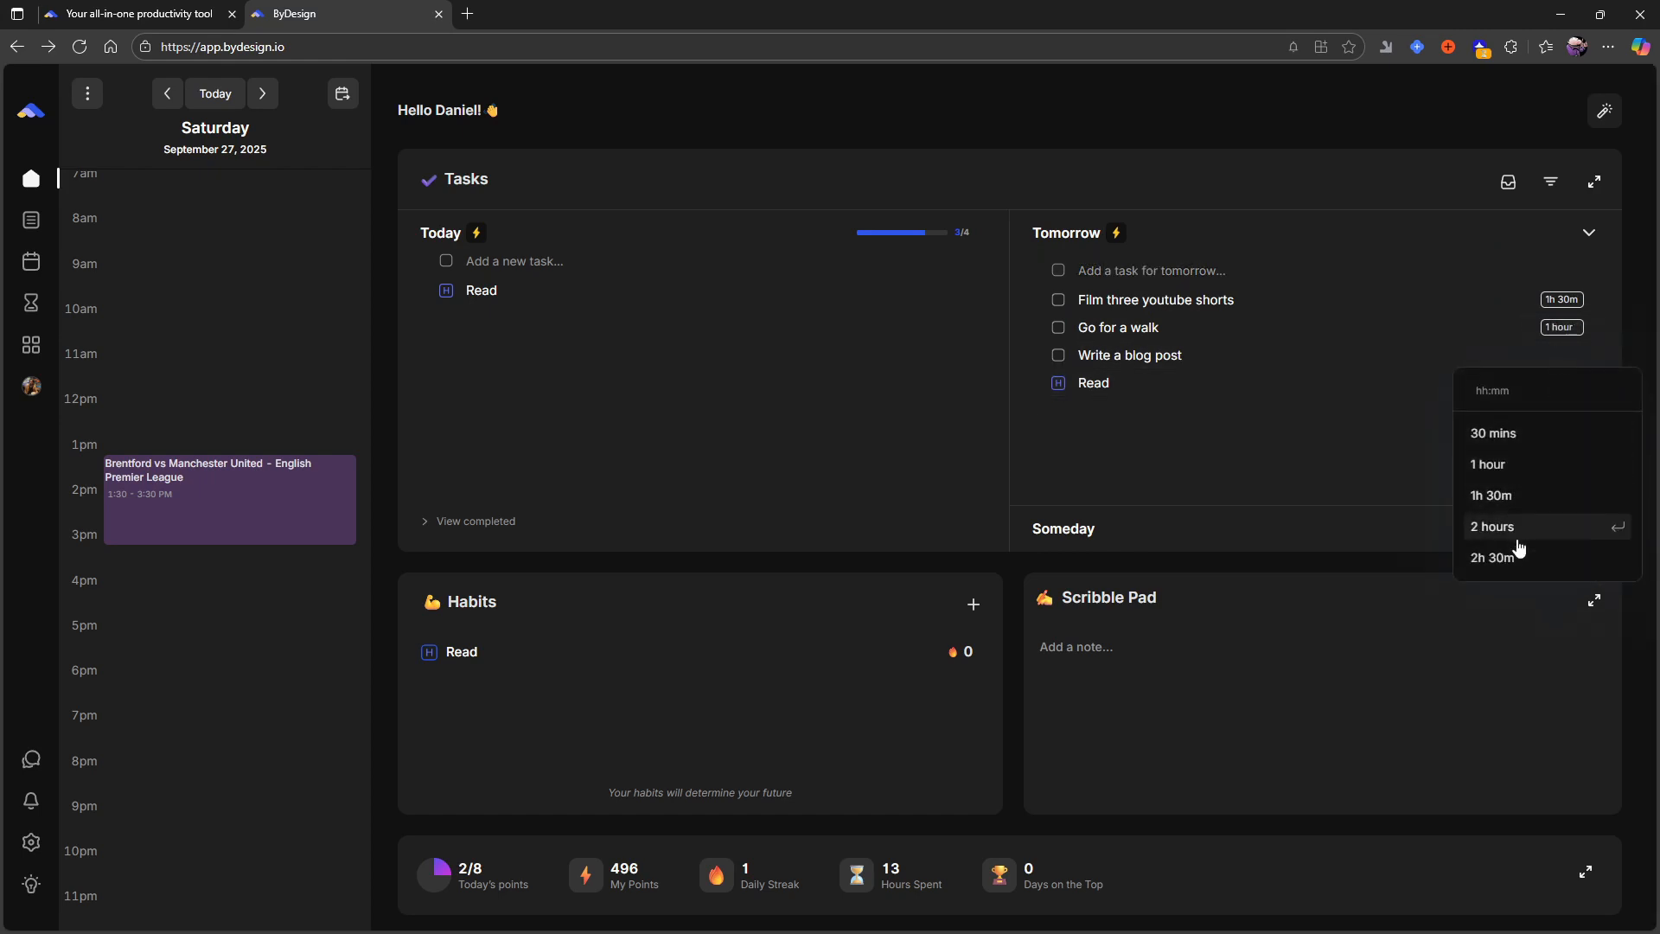
left_click(1515, 542)
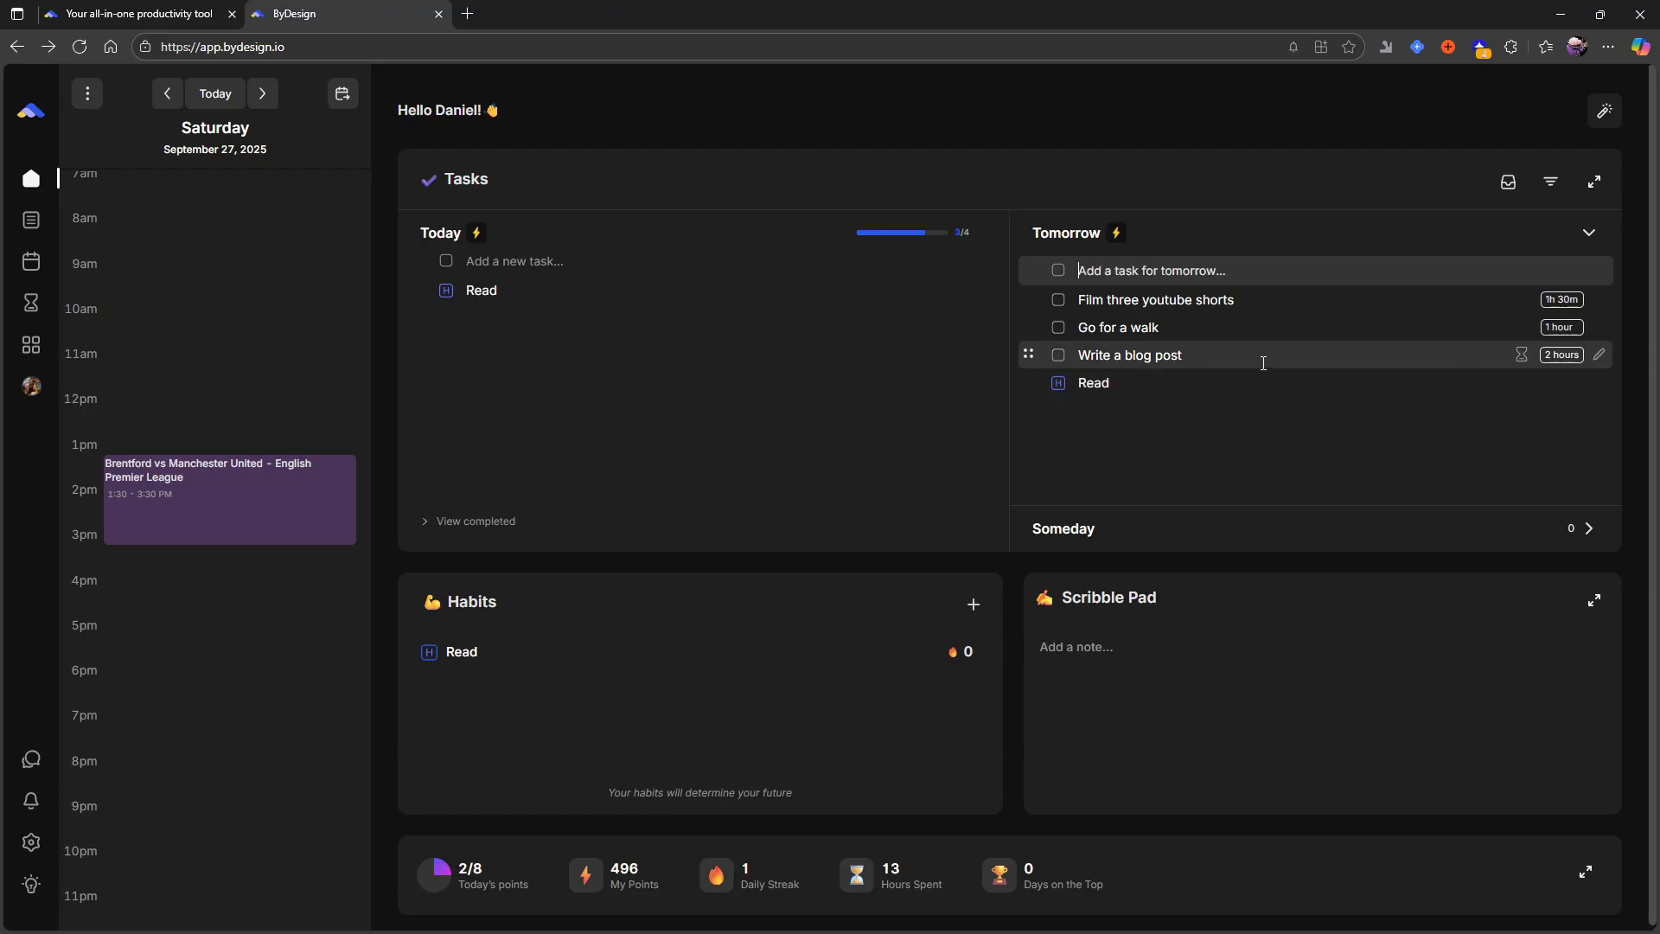
- Set the priority of tomorrow's Write a blog post task to High and save it
left_click(1599, 357)
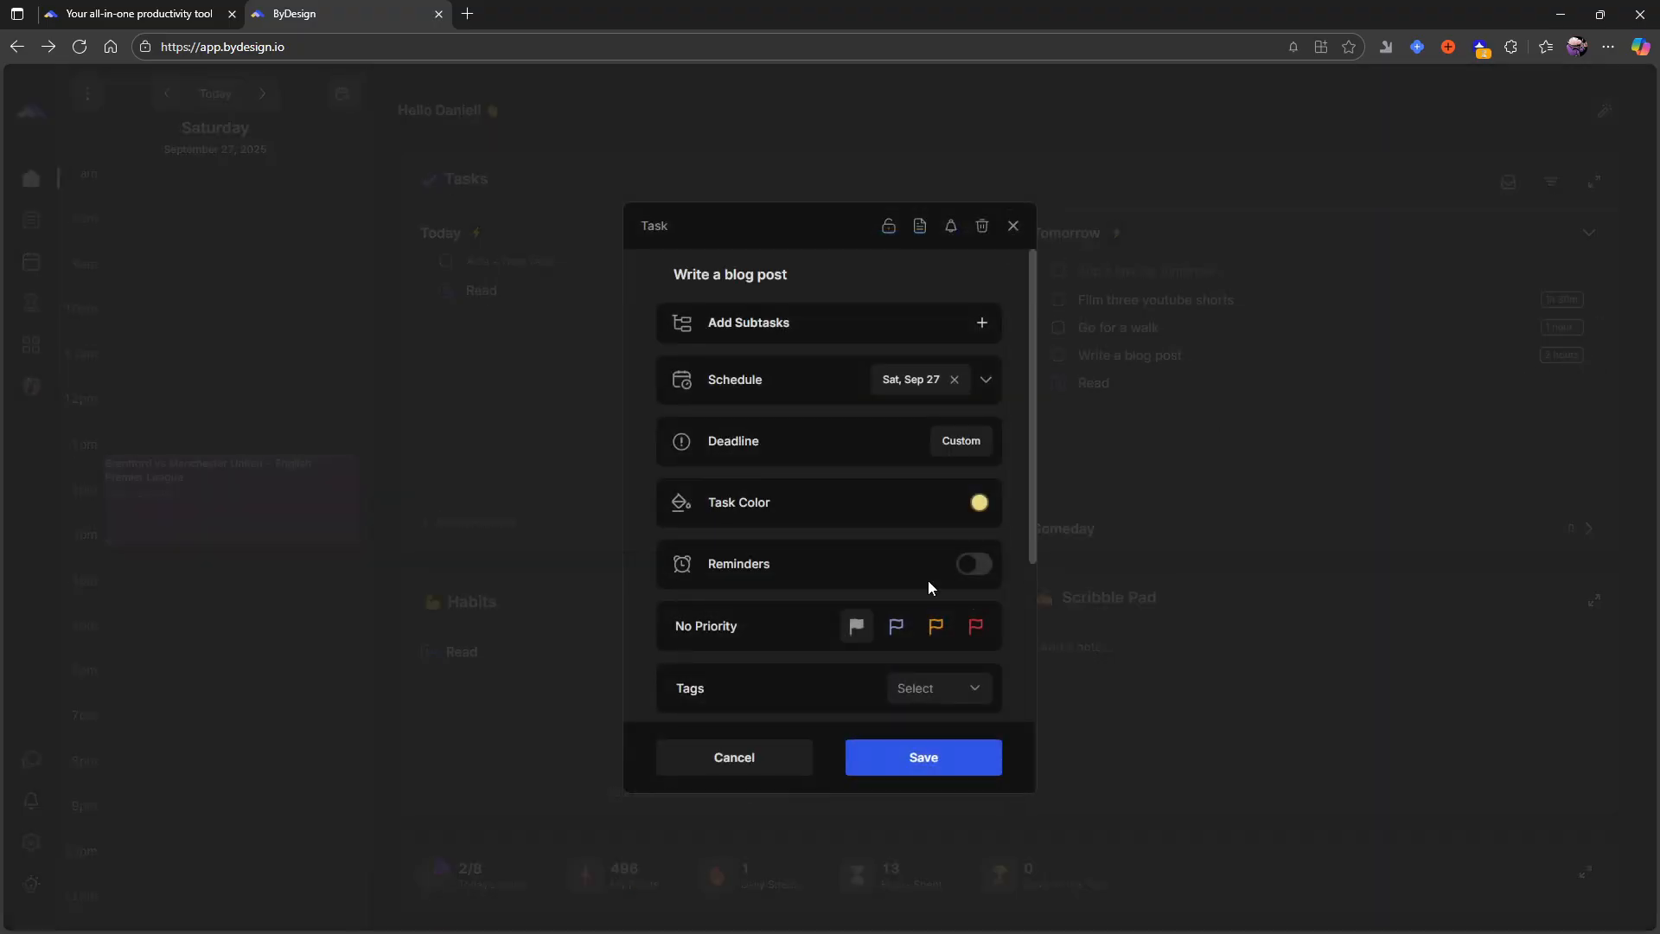
left_click(975, 626)
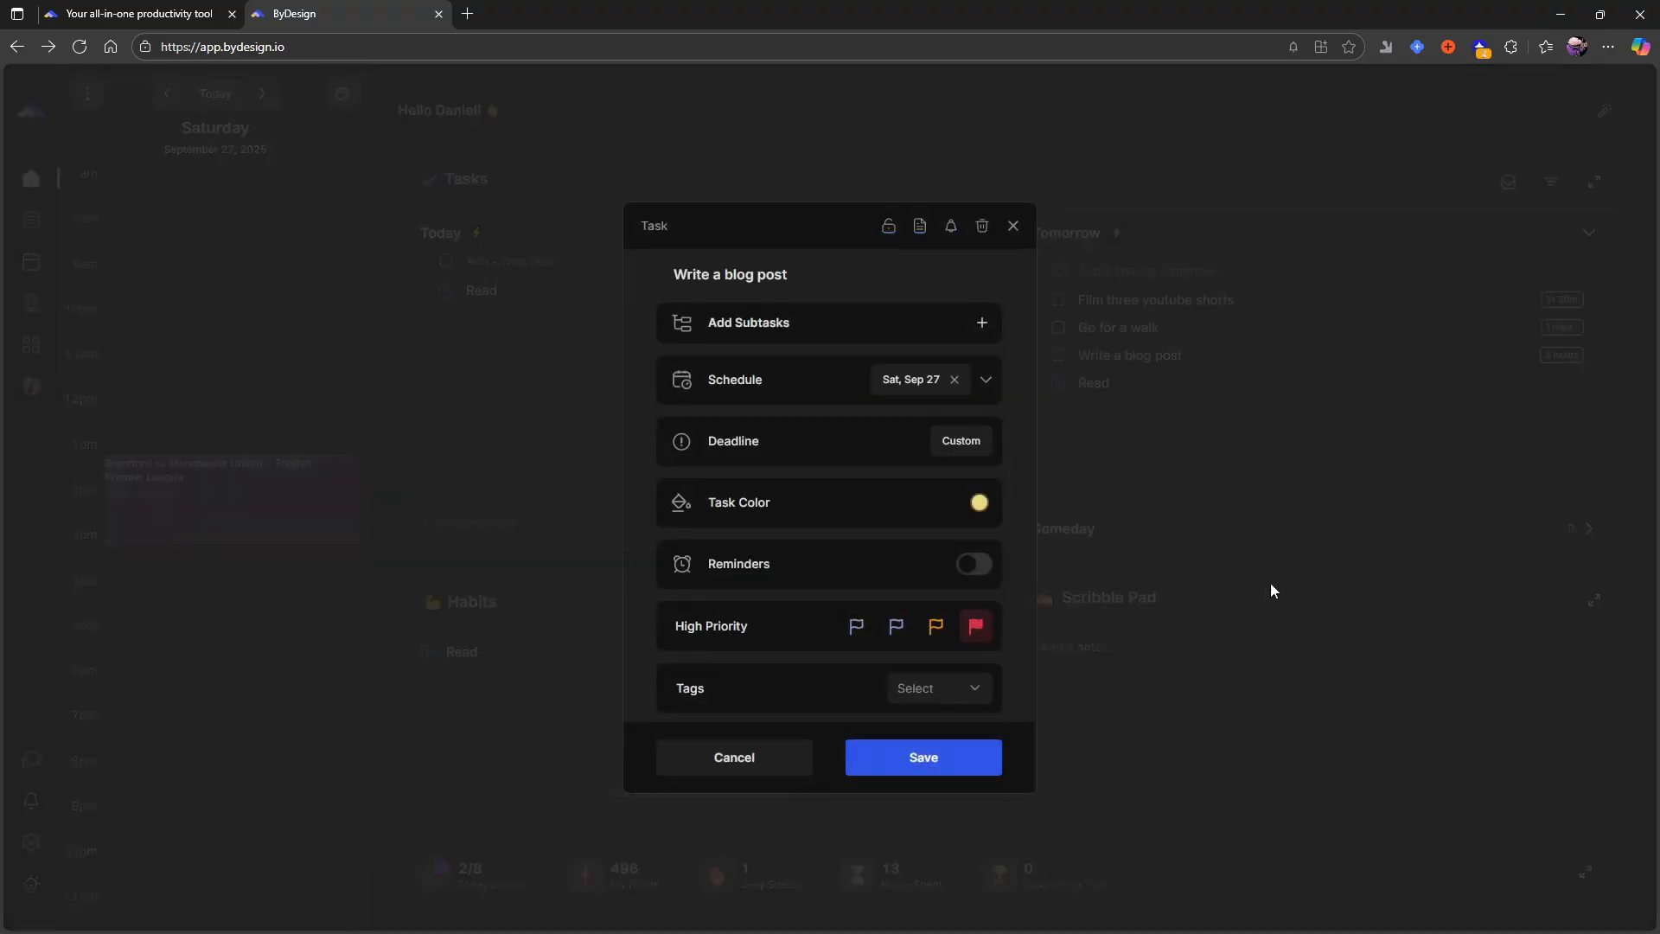
left_click(923, 761)
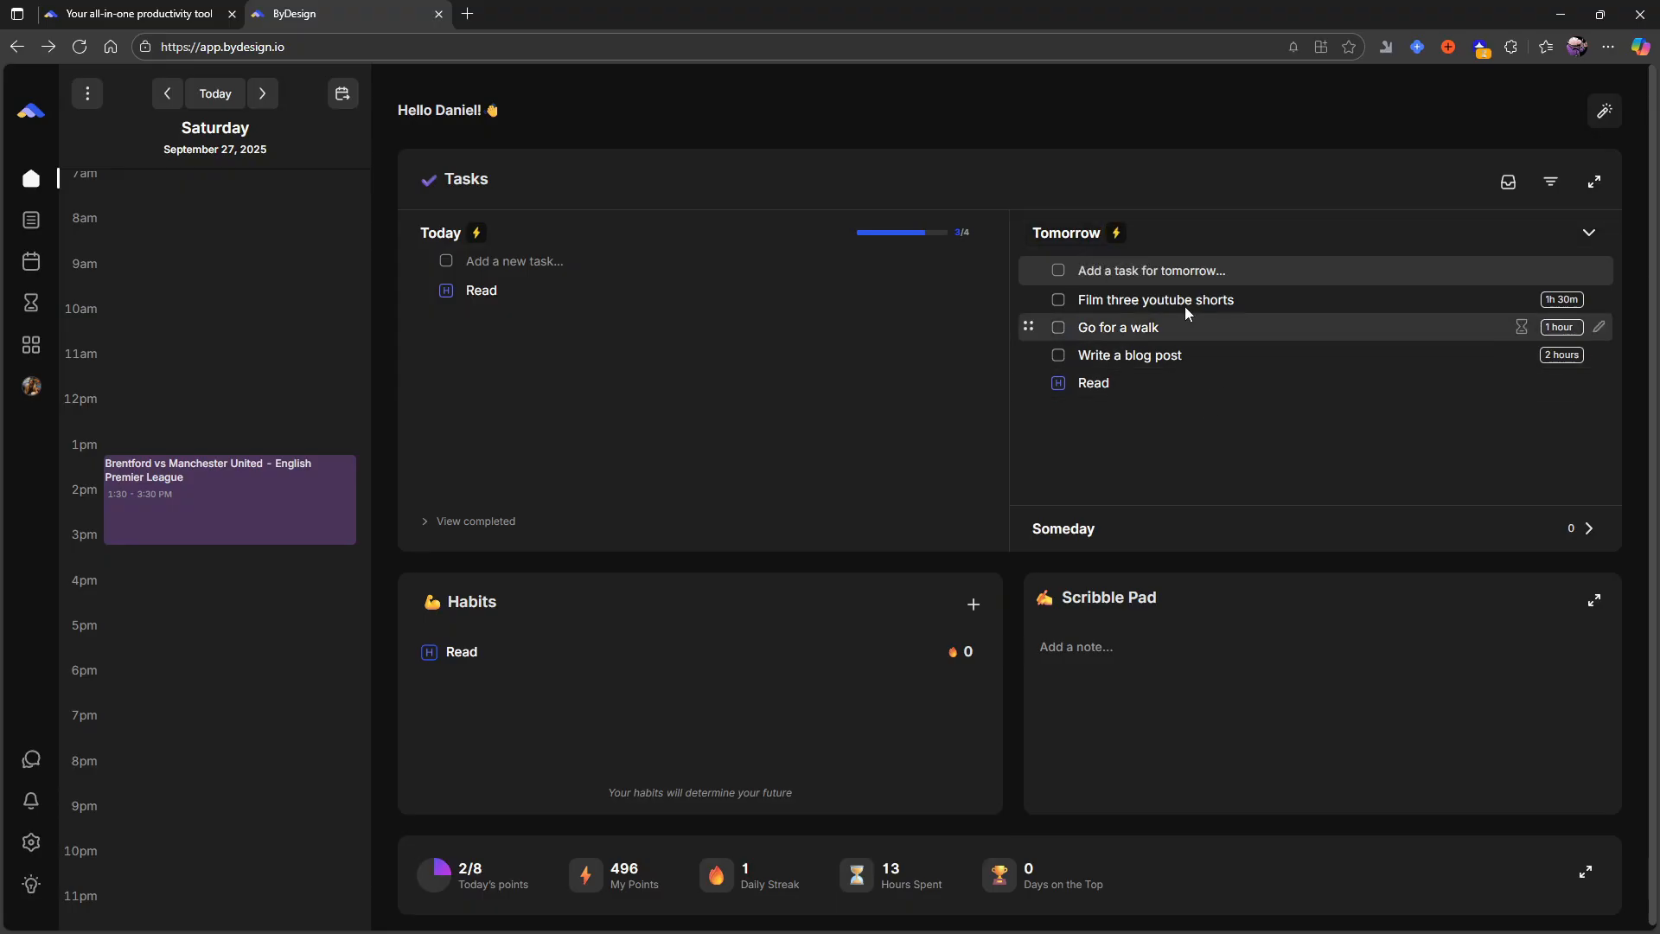
- Open Auto Schedule for tomorrow's tasks and review its date range, hours, breaks, buffer, task splitting and planning mode settings
left_click(1117, 233)
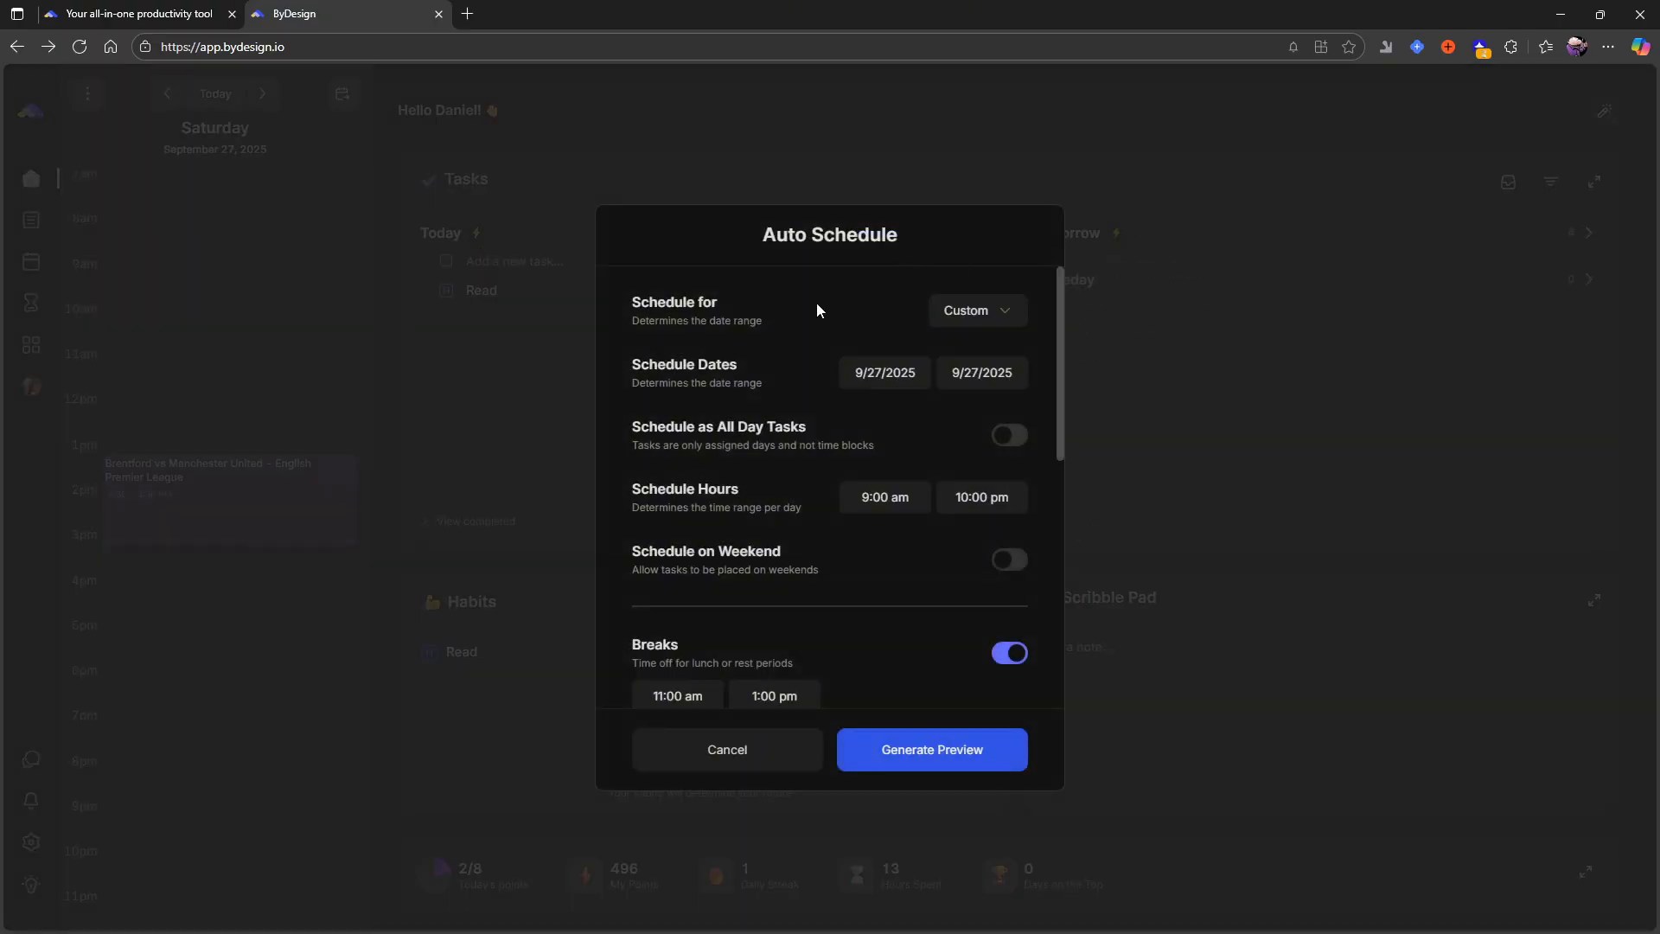
left_click(978, 312)
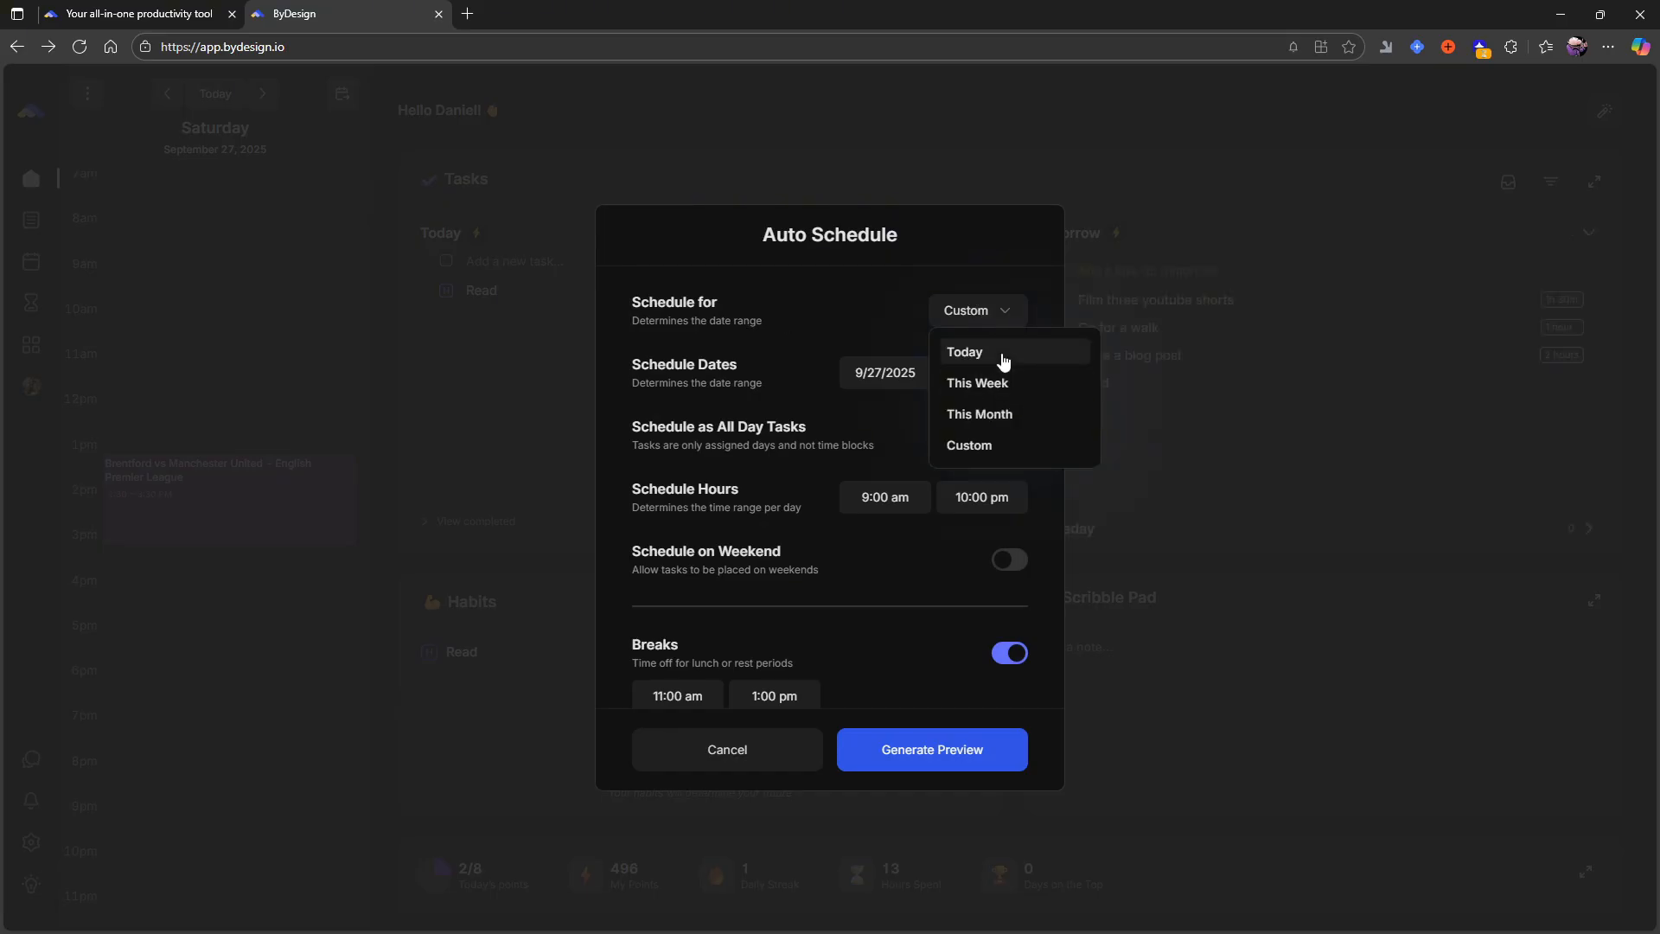
left_click(871, 339)
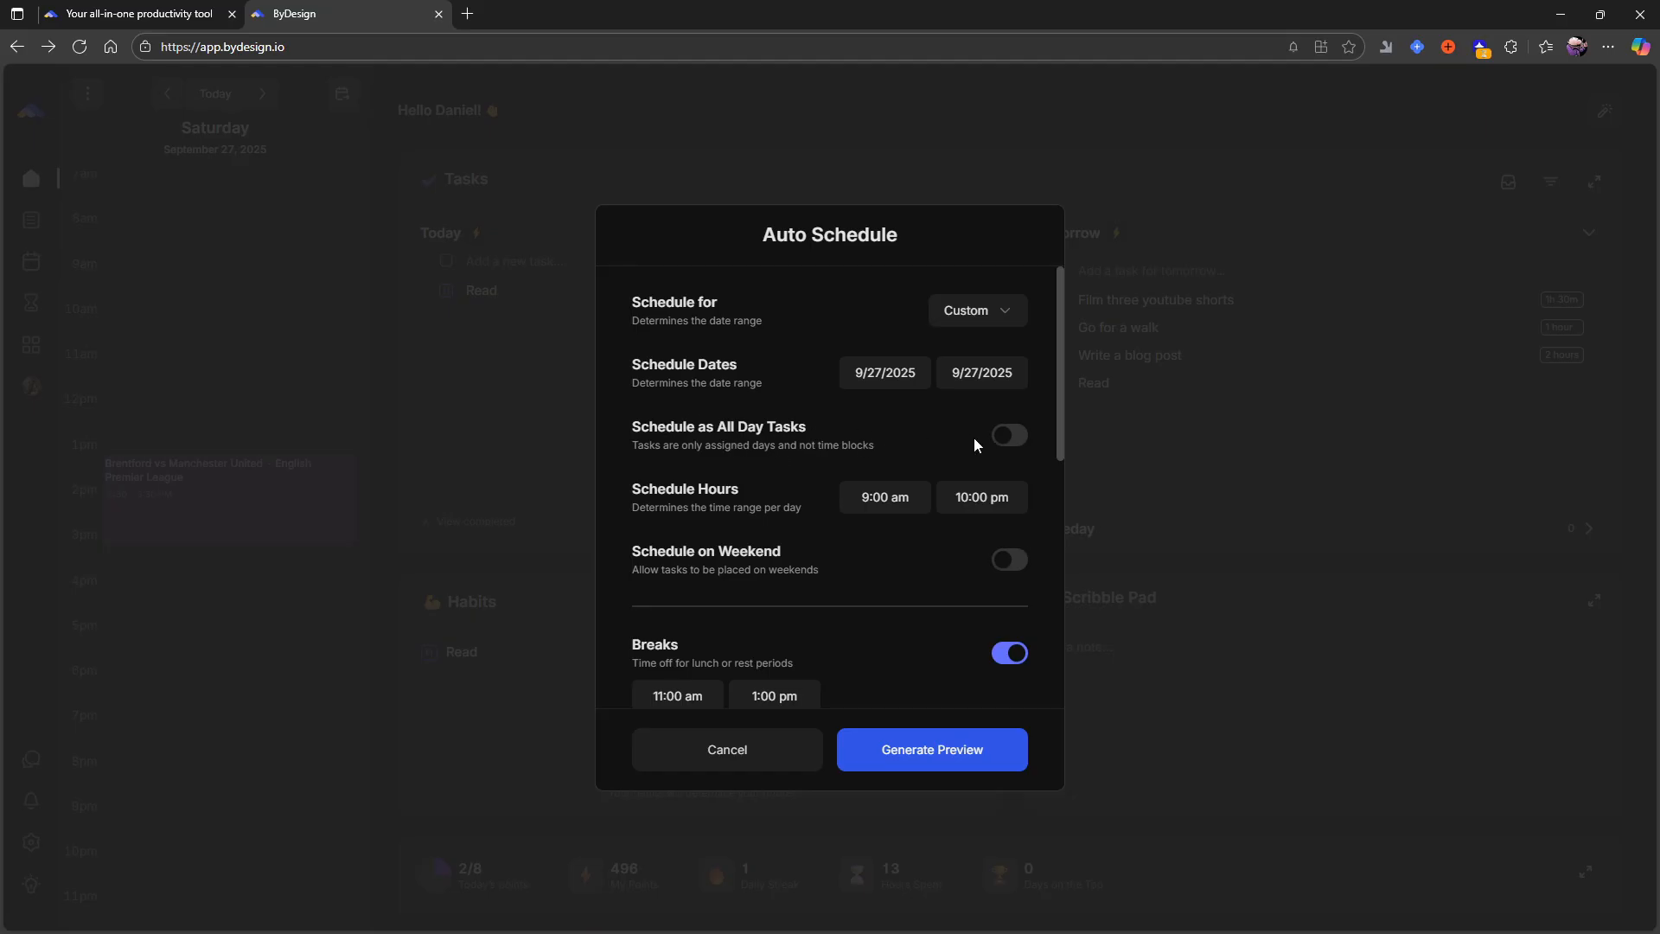
scroll(977, 434, "down", 1)
scroll(754, 405, "down", 1)
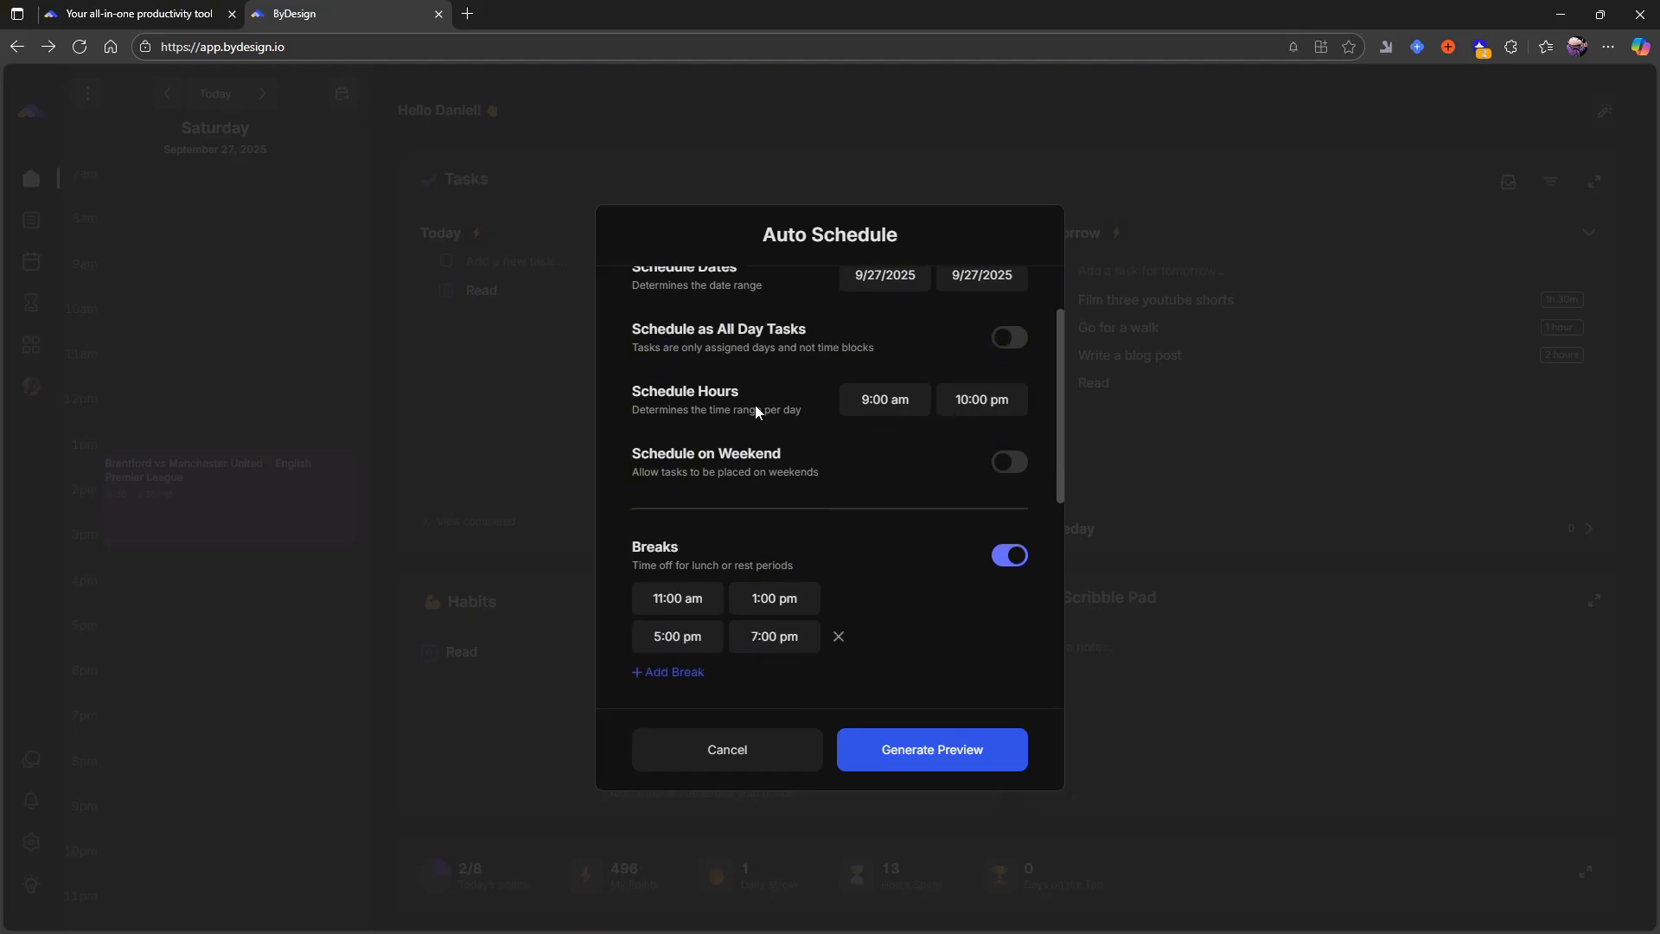
scroll(649, 484, "down", 1)
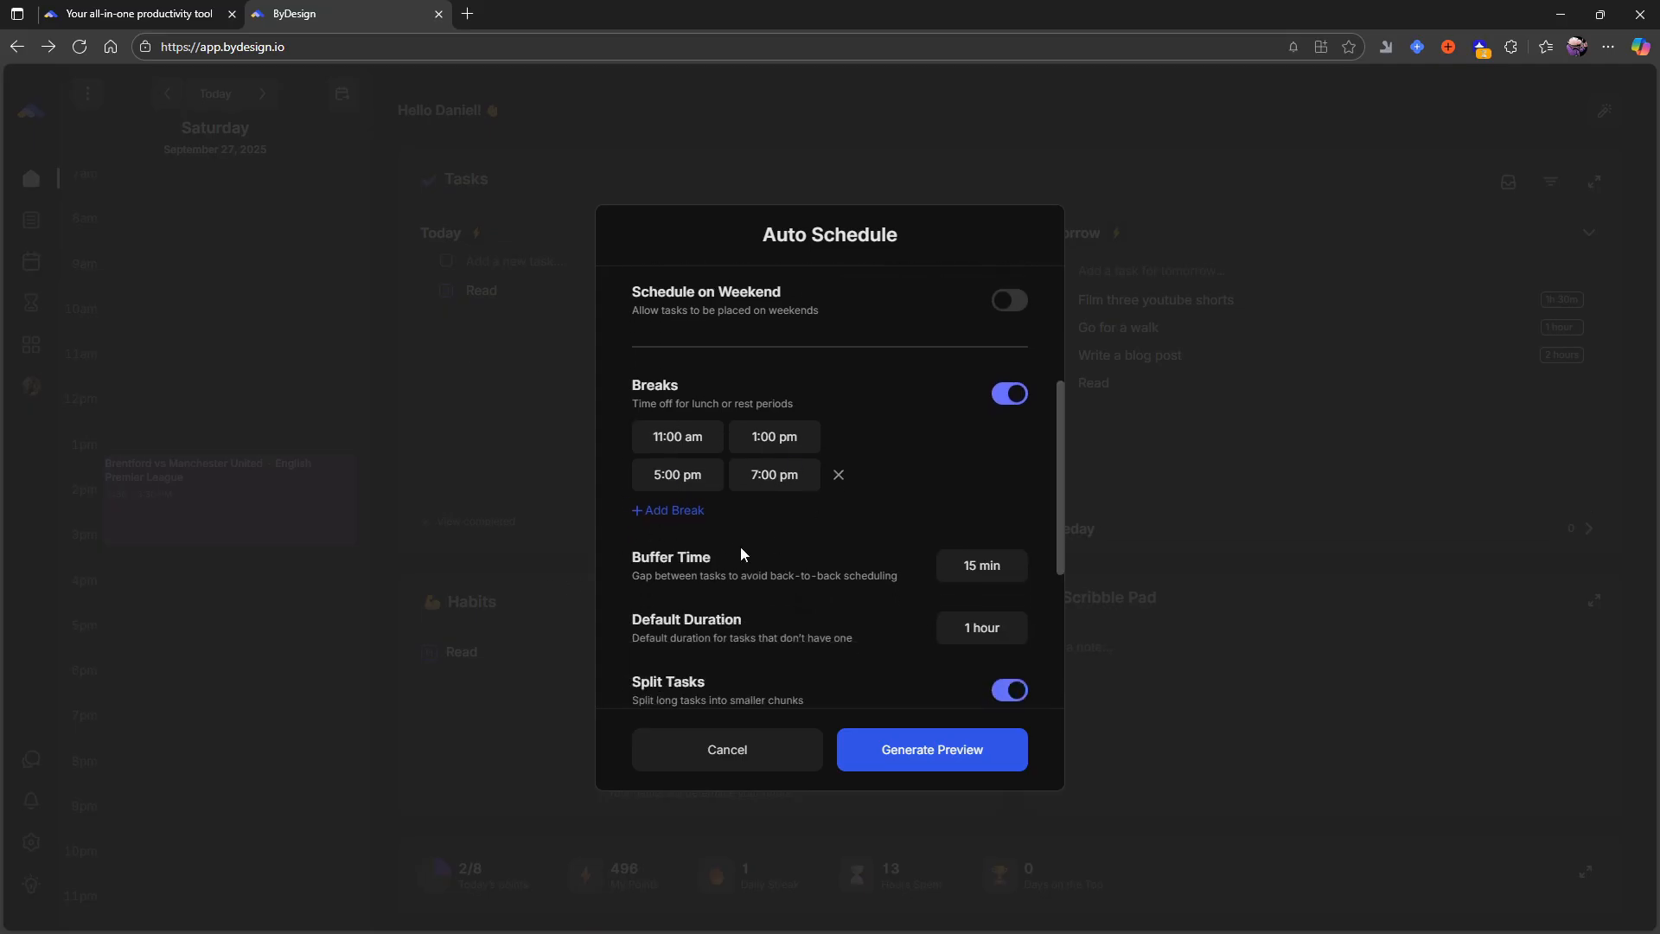
scroll(741, 548, "down", 1)
scroll(786, 571, "down", 3)
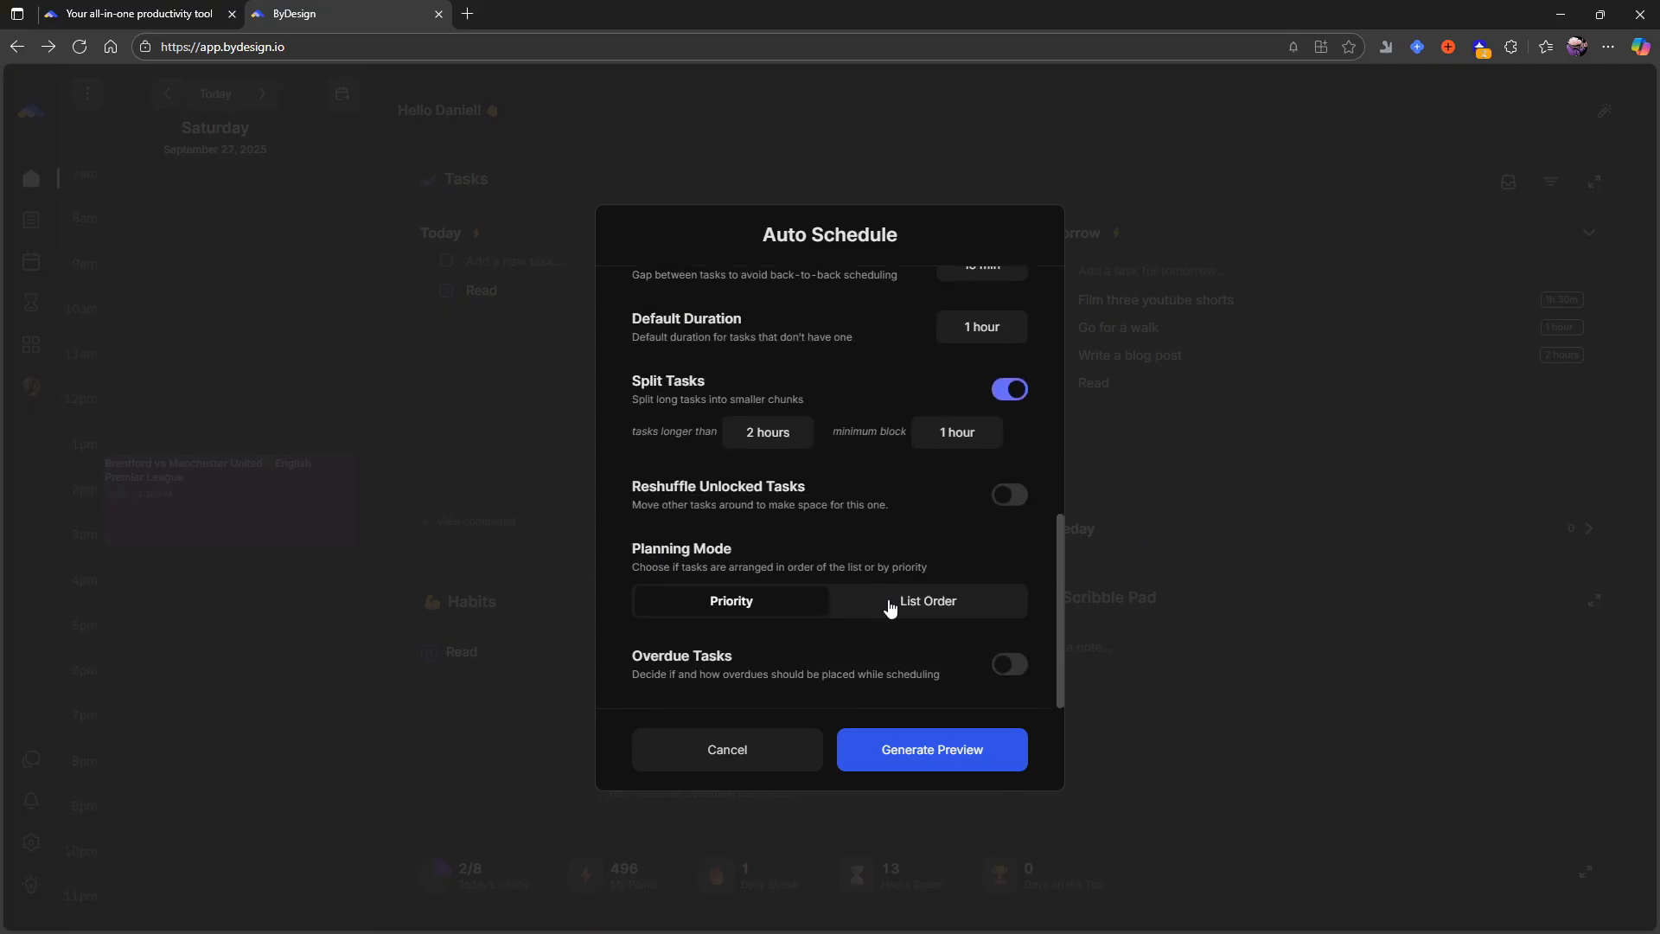
scroll(891, 609, "up", 10)
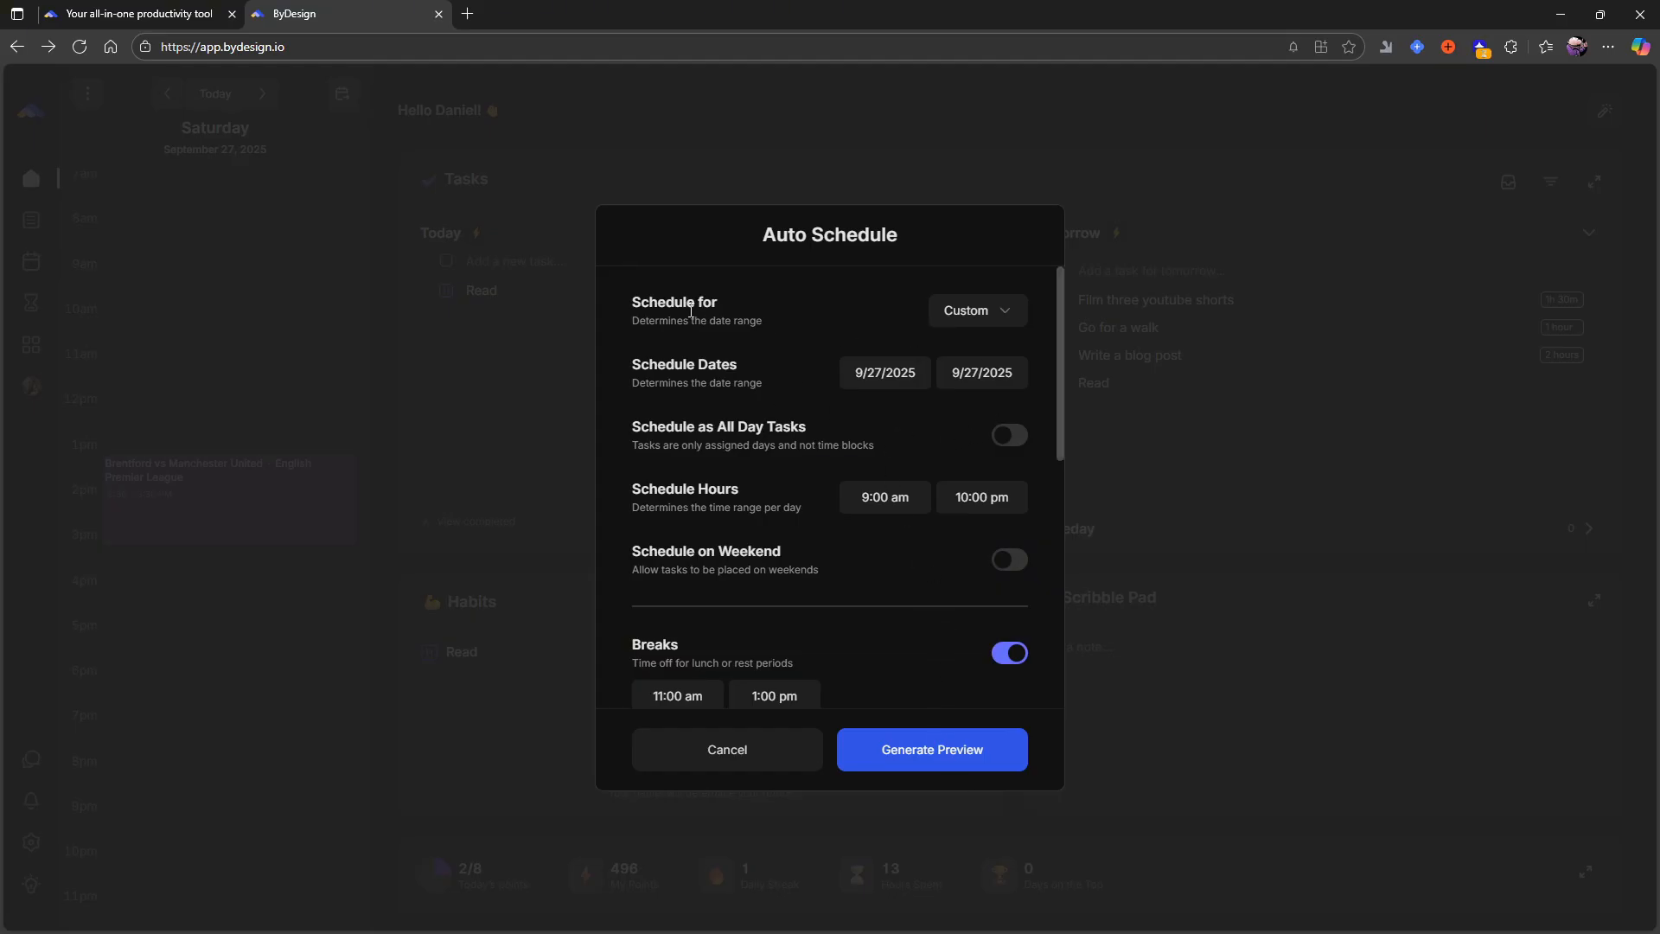
- Check the date range choices and browse the start date calendar to October 2025 and back to September
left_click(975, 313)
left_click(974, 313)
left_click(908, 365)
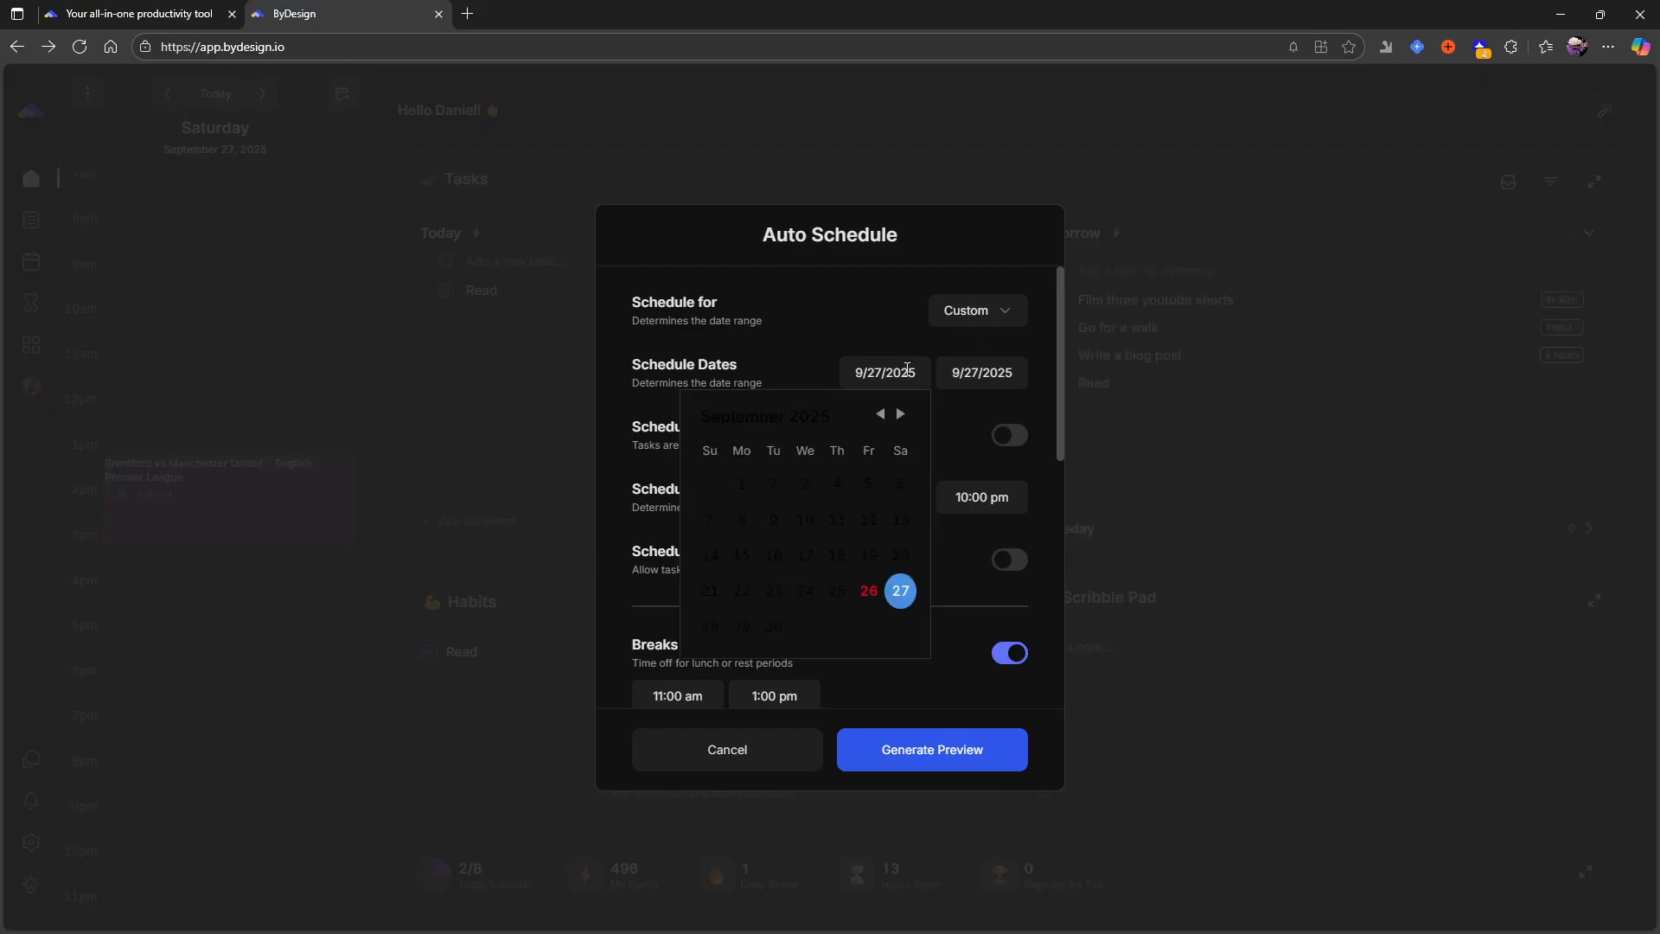
left_click(900, 414)
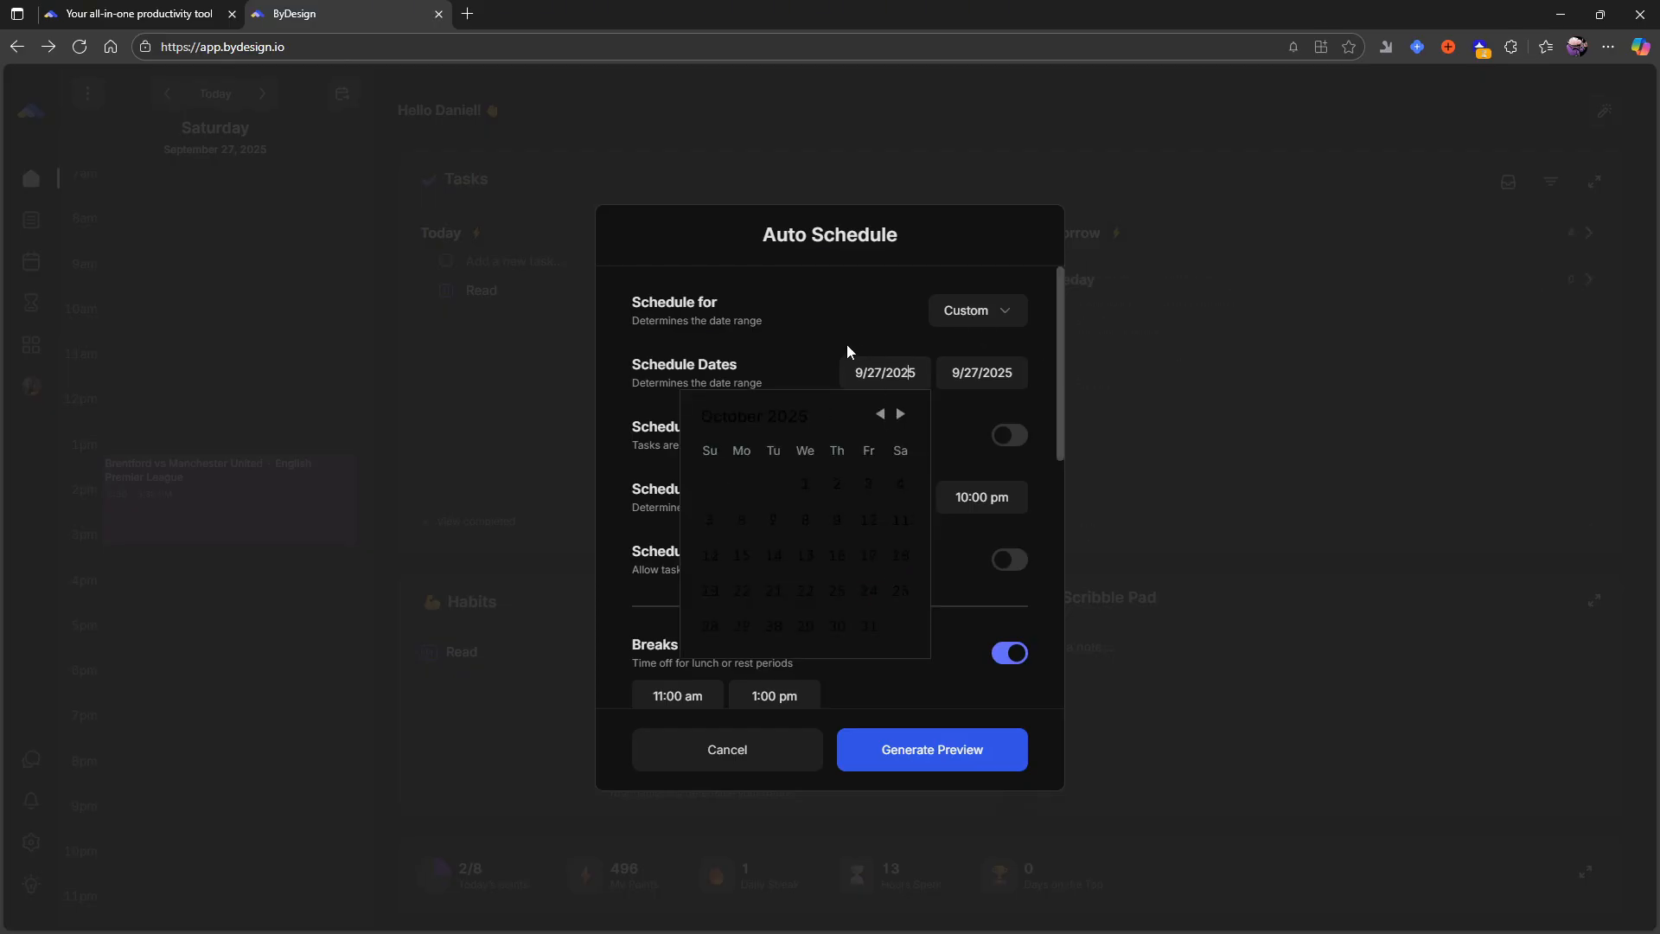
left_click(880, 414)
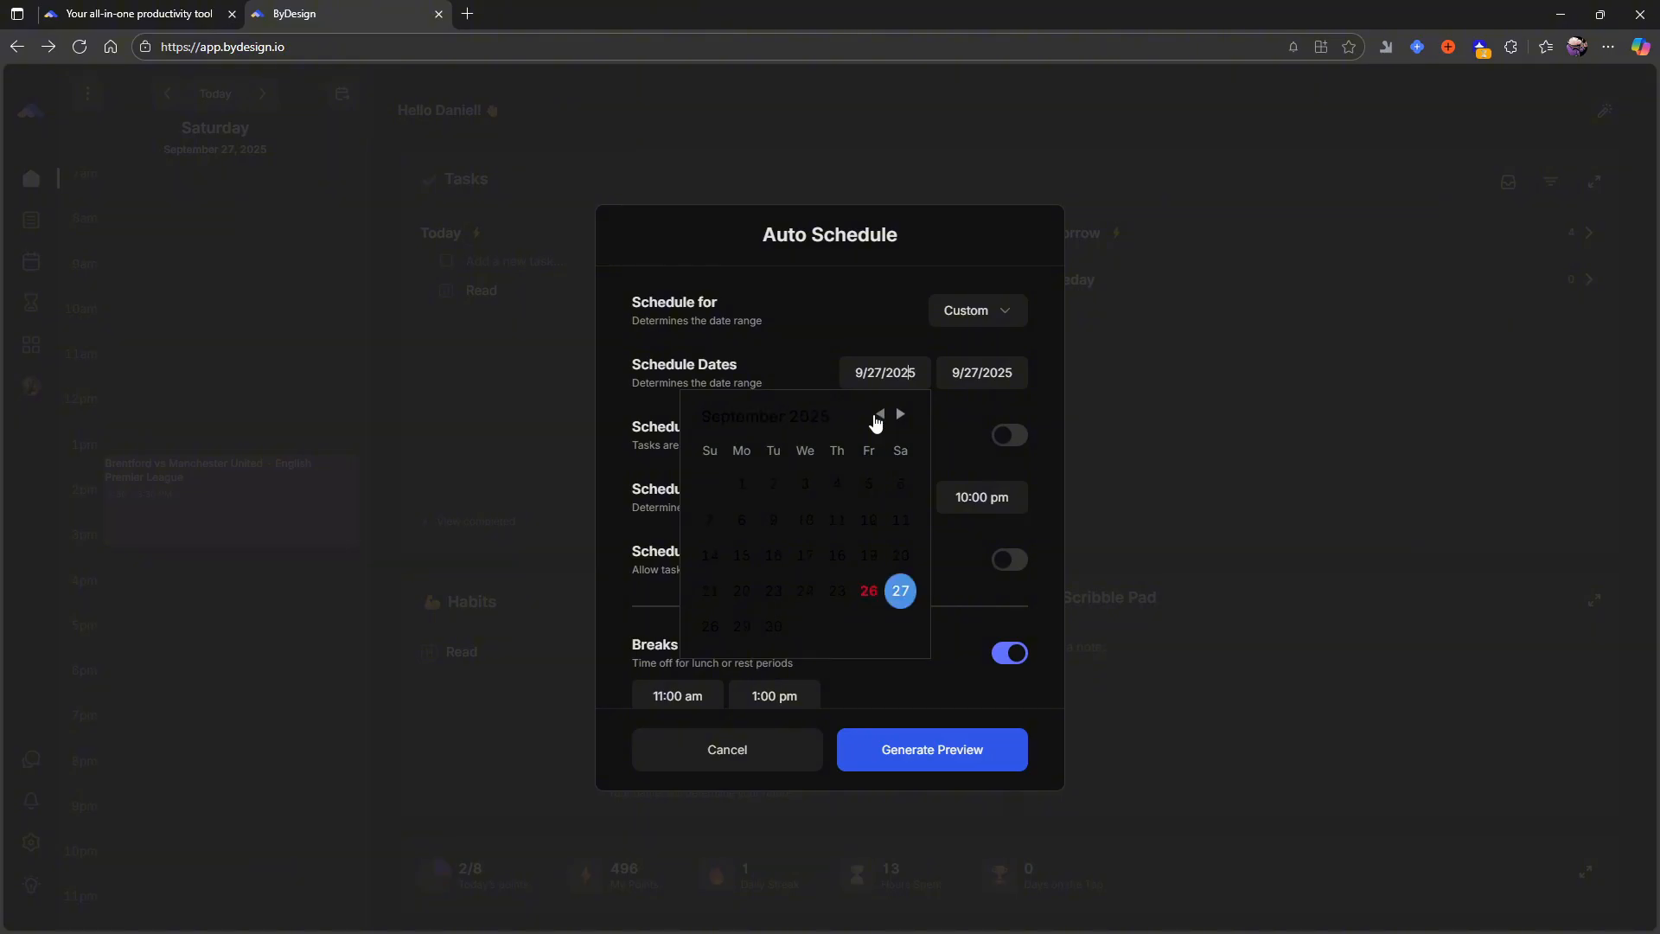
left_click(845, 356)
left_click(865, 371)
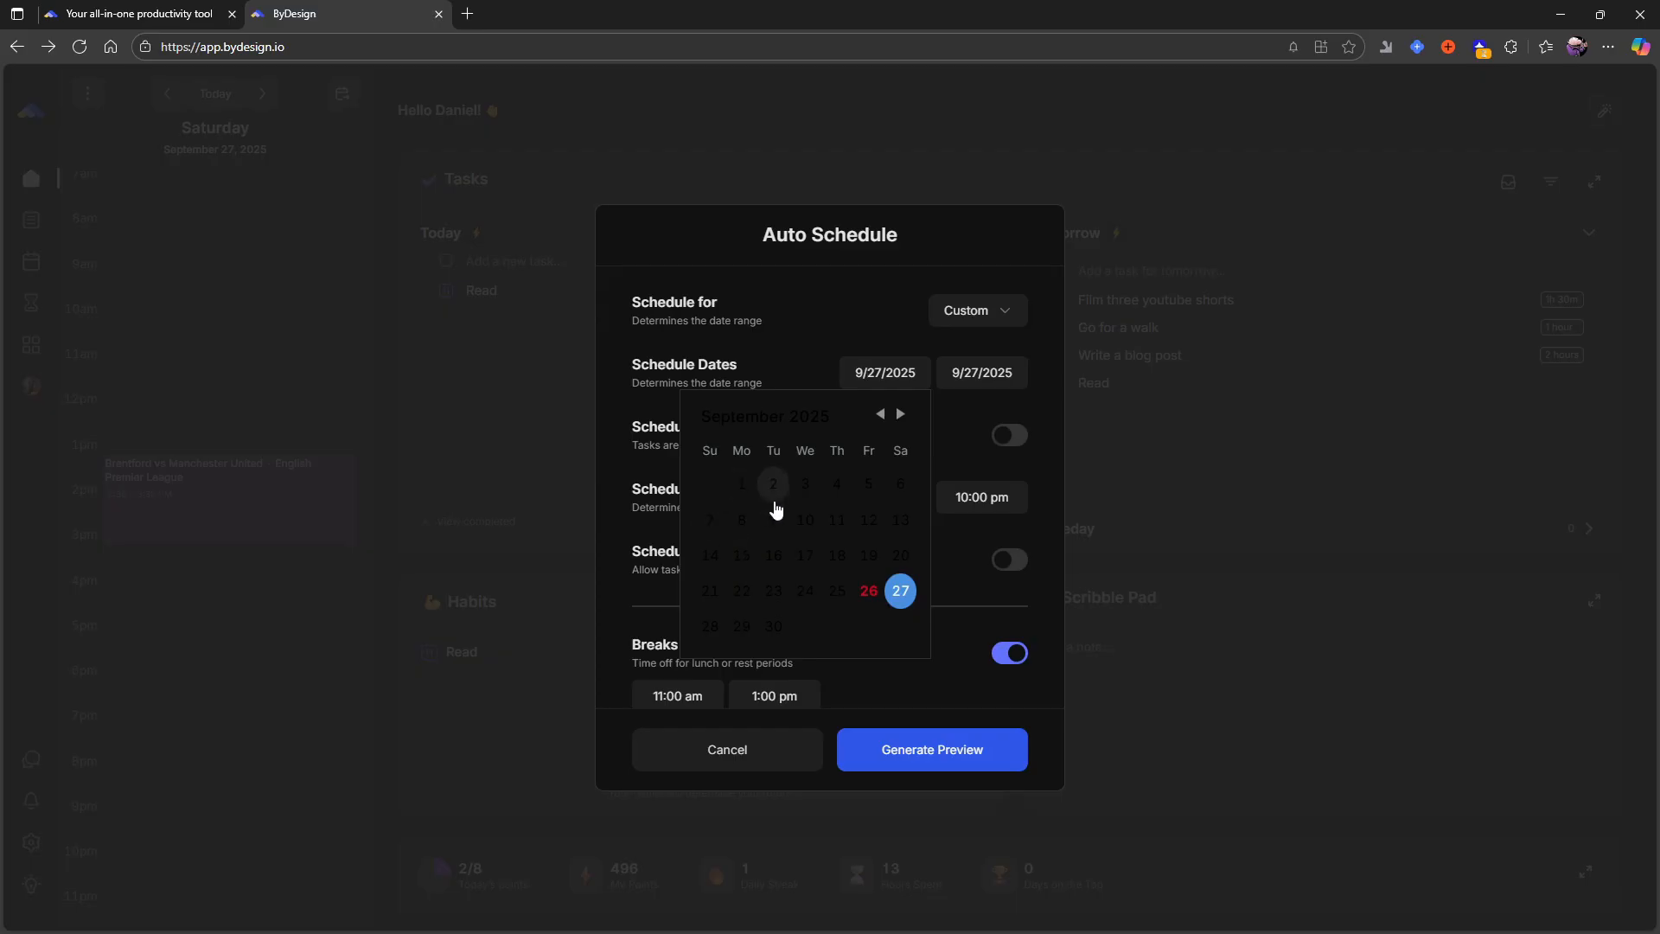
- Enlarge the page to inspect the start date calendar, and reset the page zoom to 100 %
key("ctrl+plus")
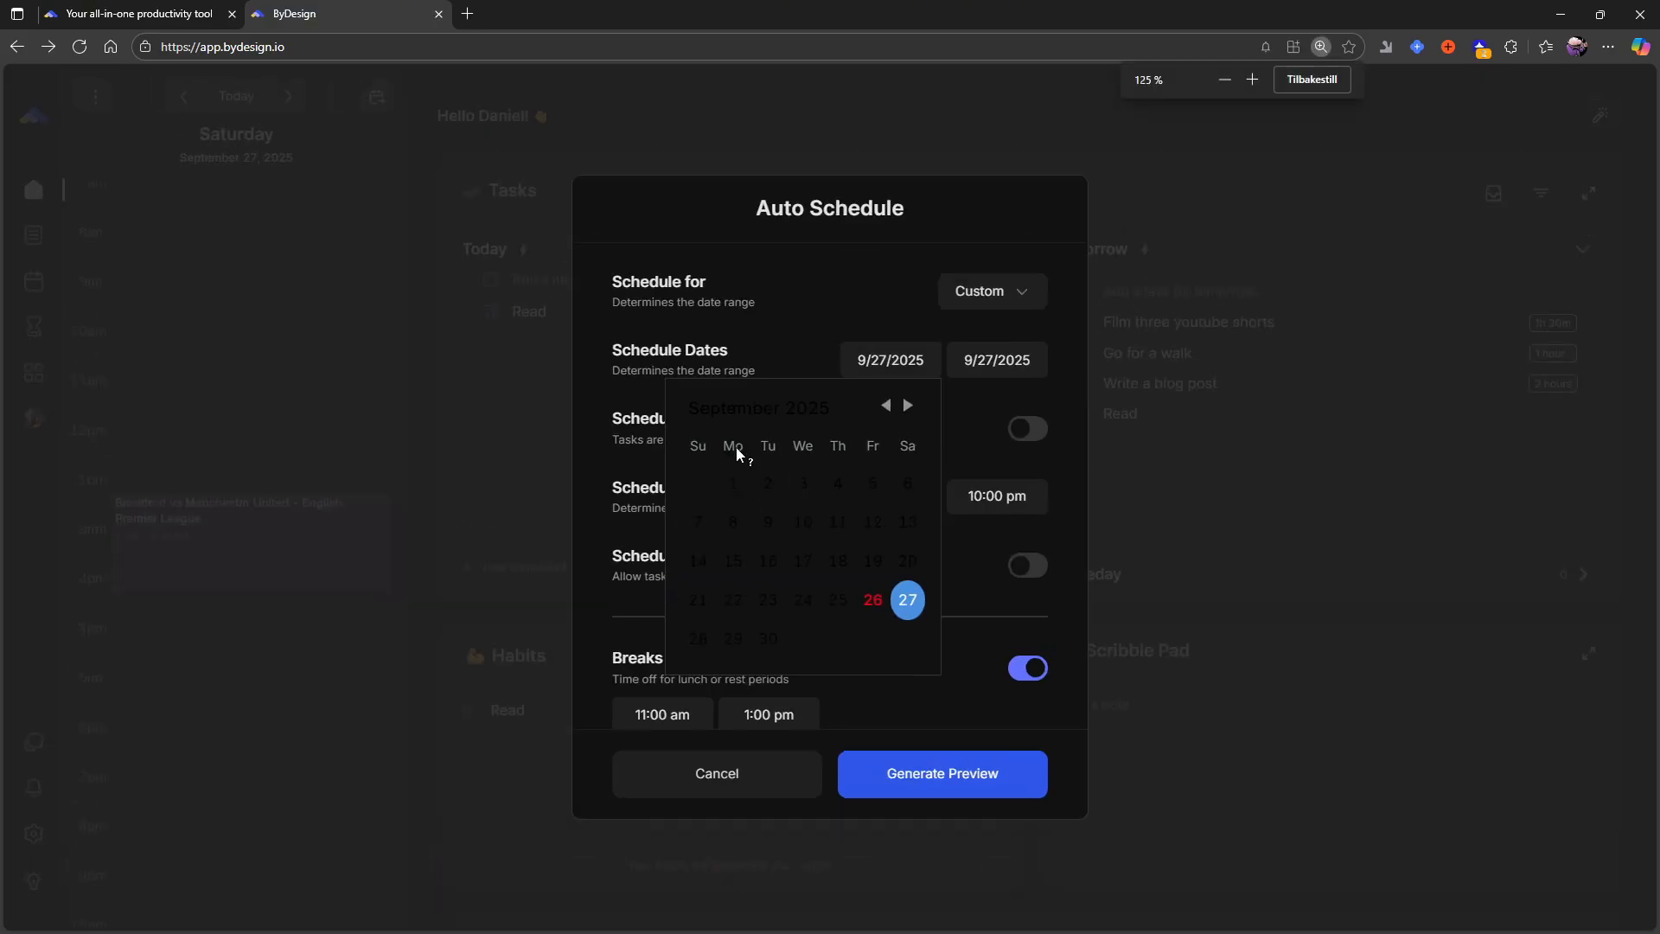
key("ctrl+plus")
key("ctrl+plus")
key("ctrl+plus")
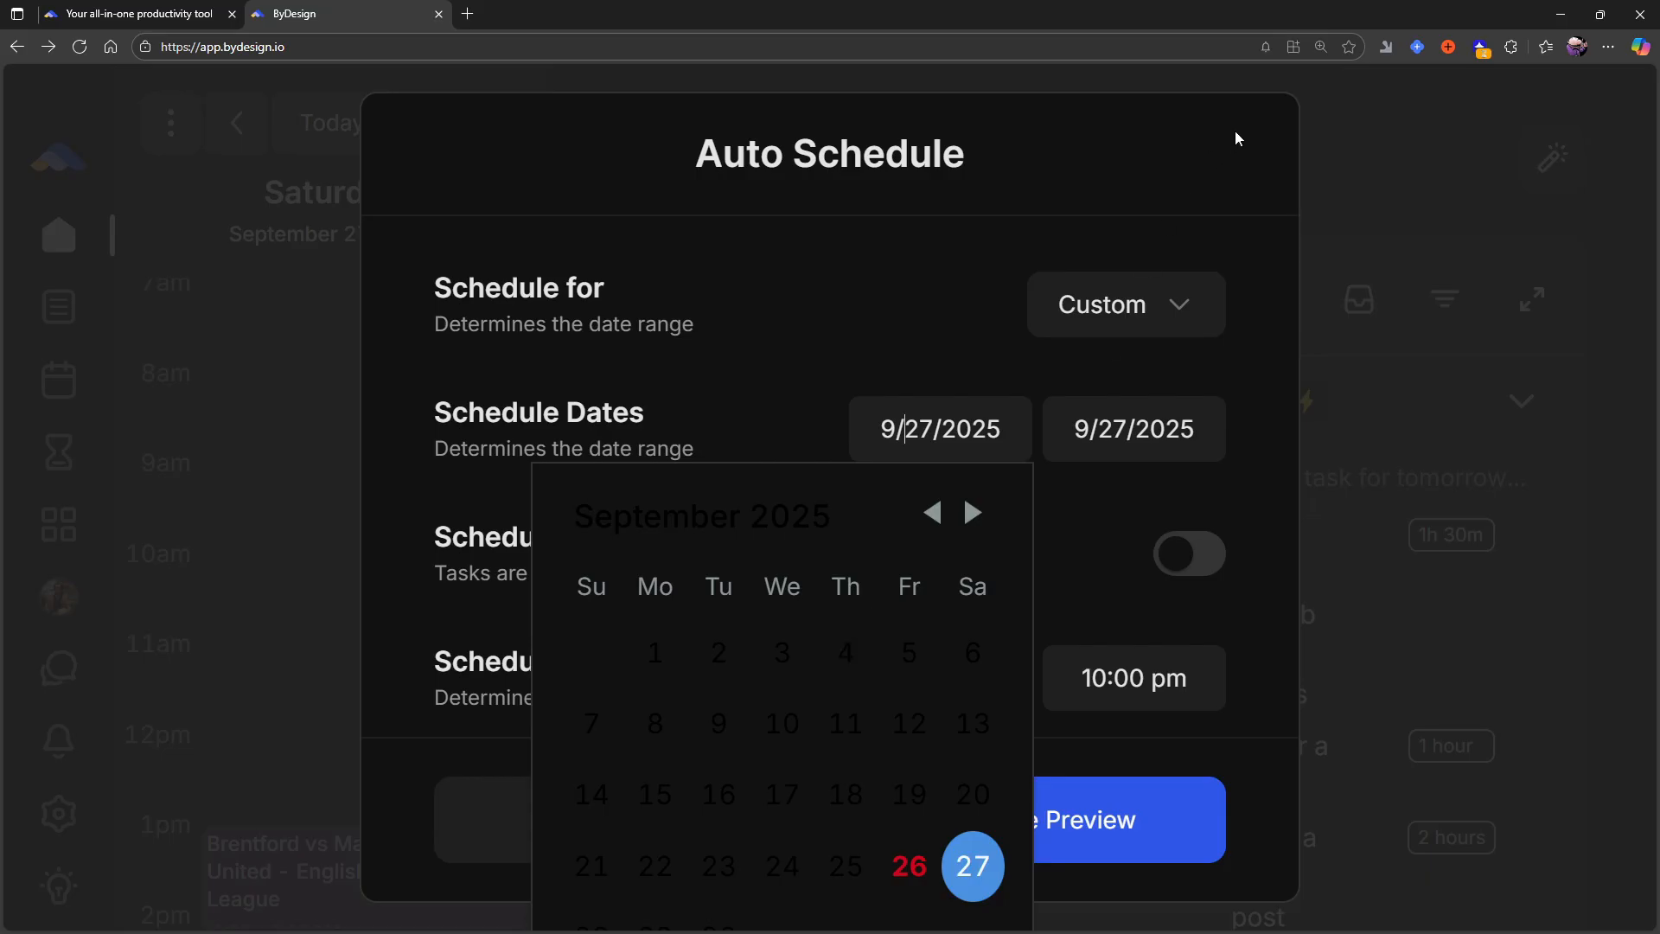
left_click(1320, 48)
left_click(1311, 80)
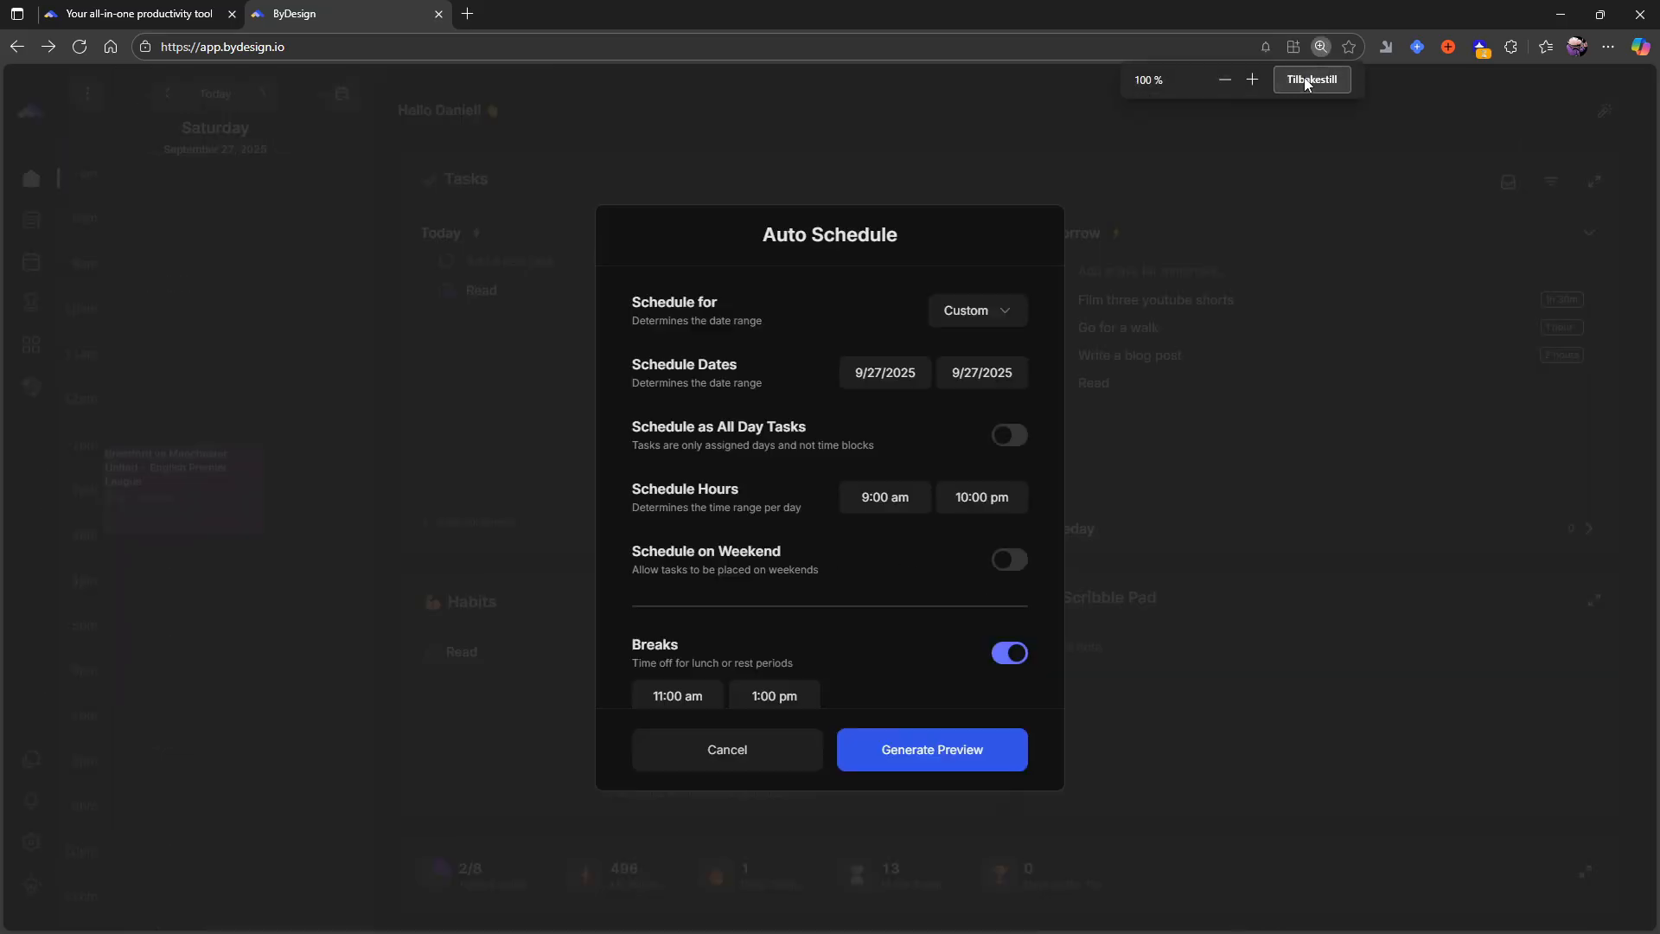
- Generate a schedule preview for 9/27/2025, check the week's calendar, and return to the Auto Schedule settings
scroll(789, 563, "down", 3)
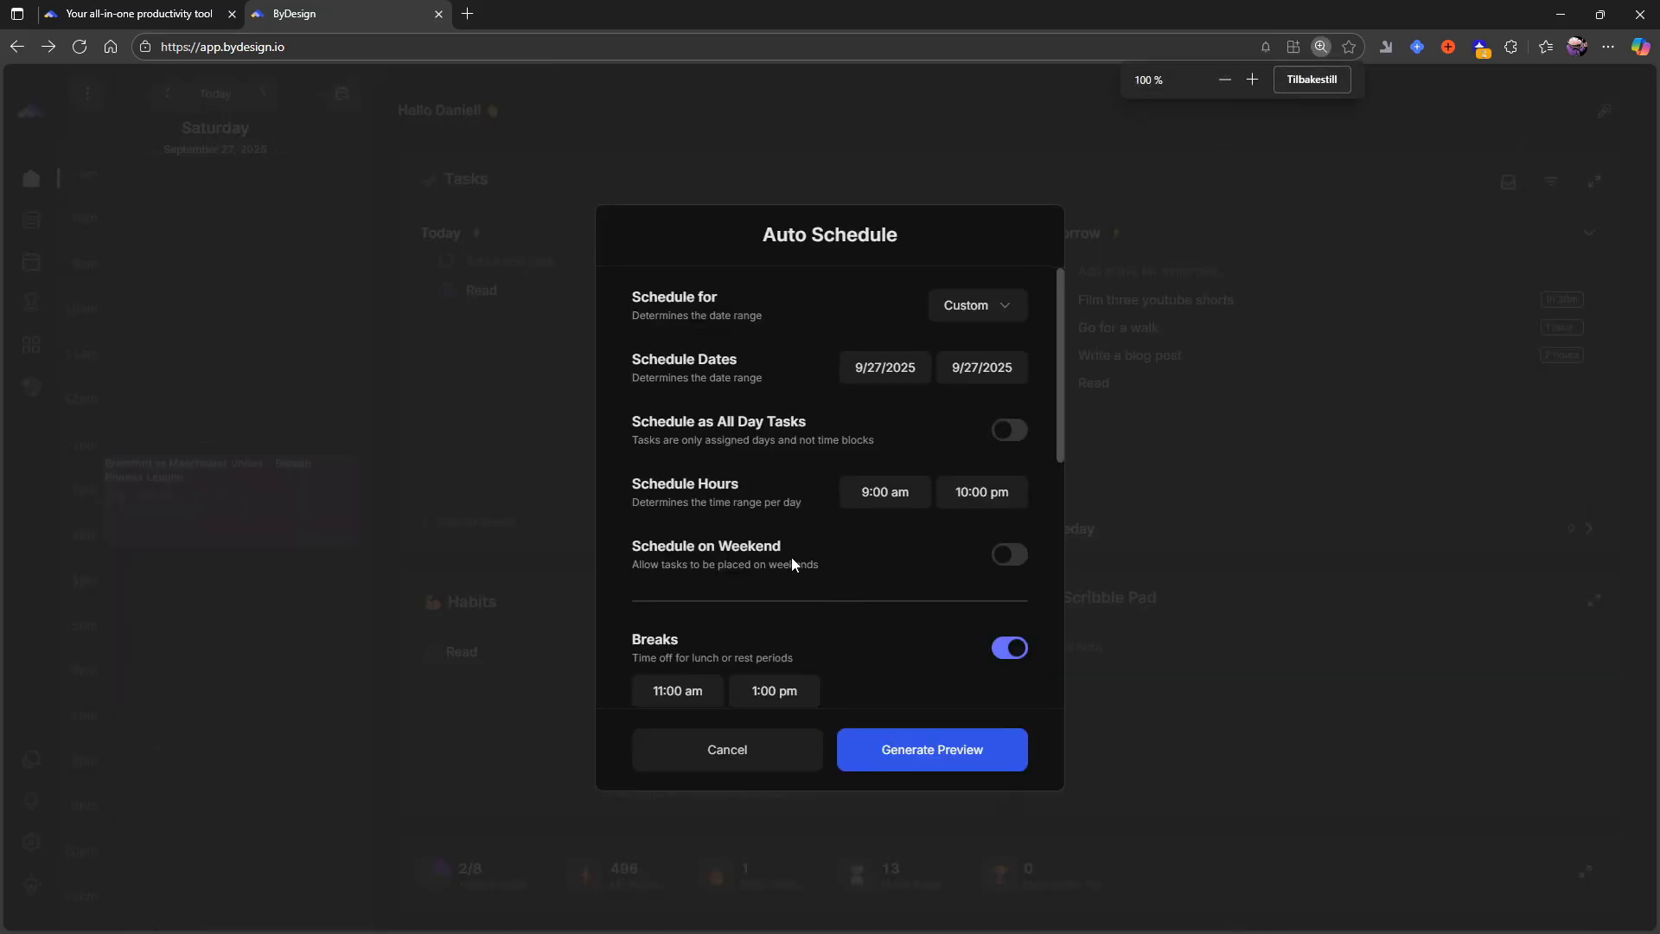
scroll(779, 570, "down", 2)
left_click(942, 752)
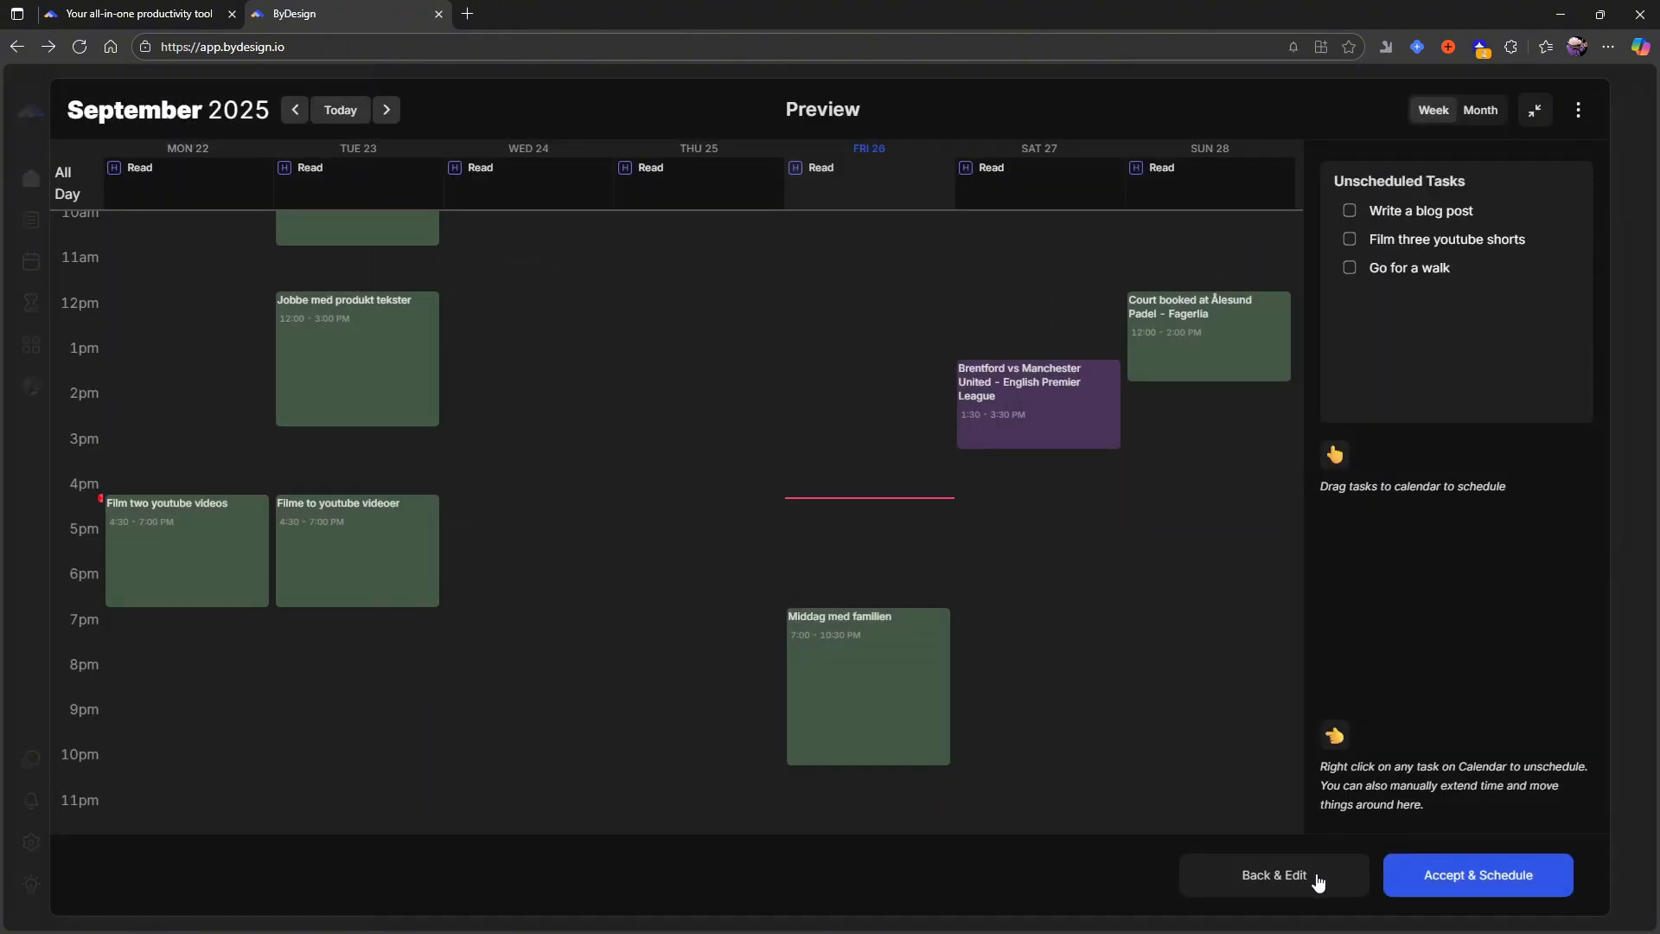
scroll(874, 617, "up", 5)
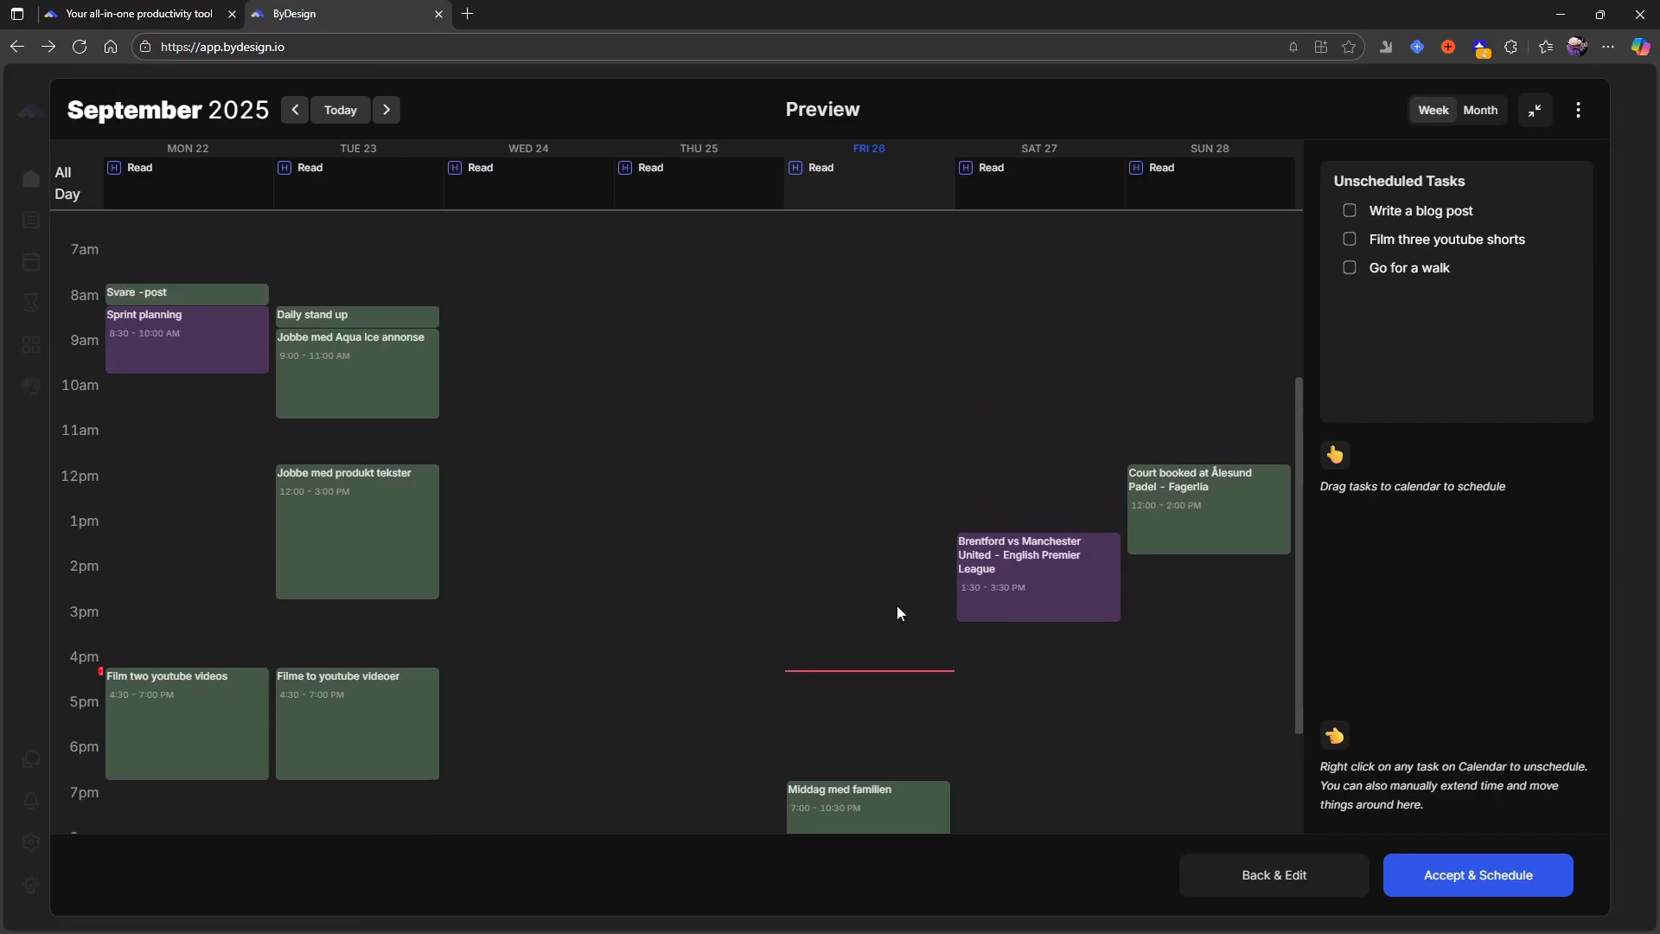
scroll(951, 631, "down", 3)
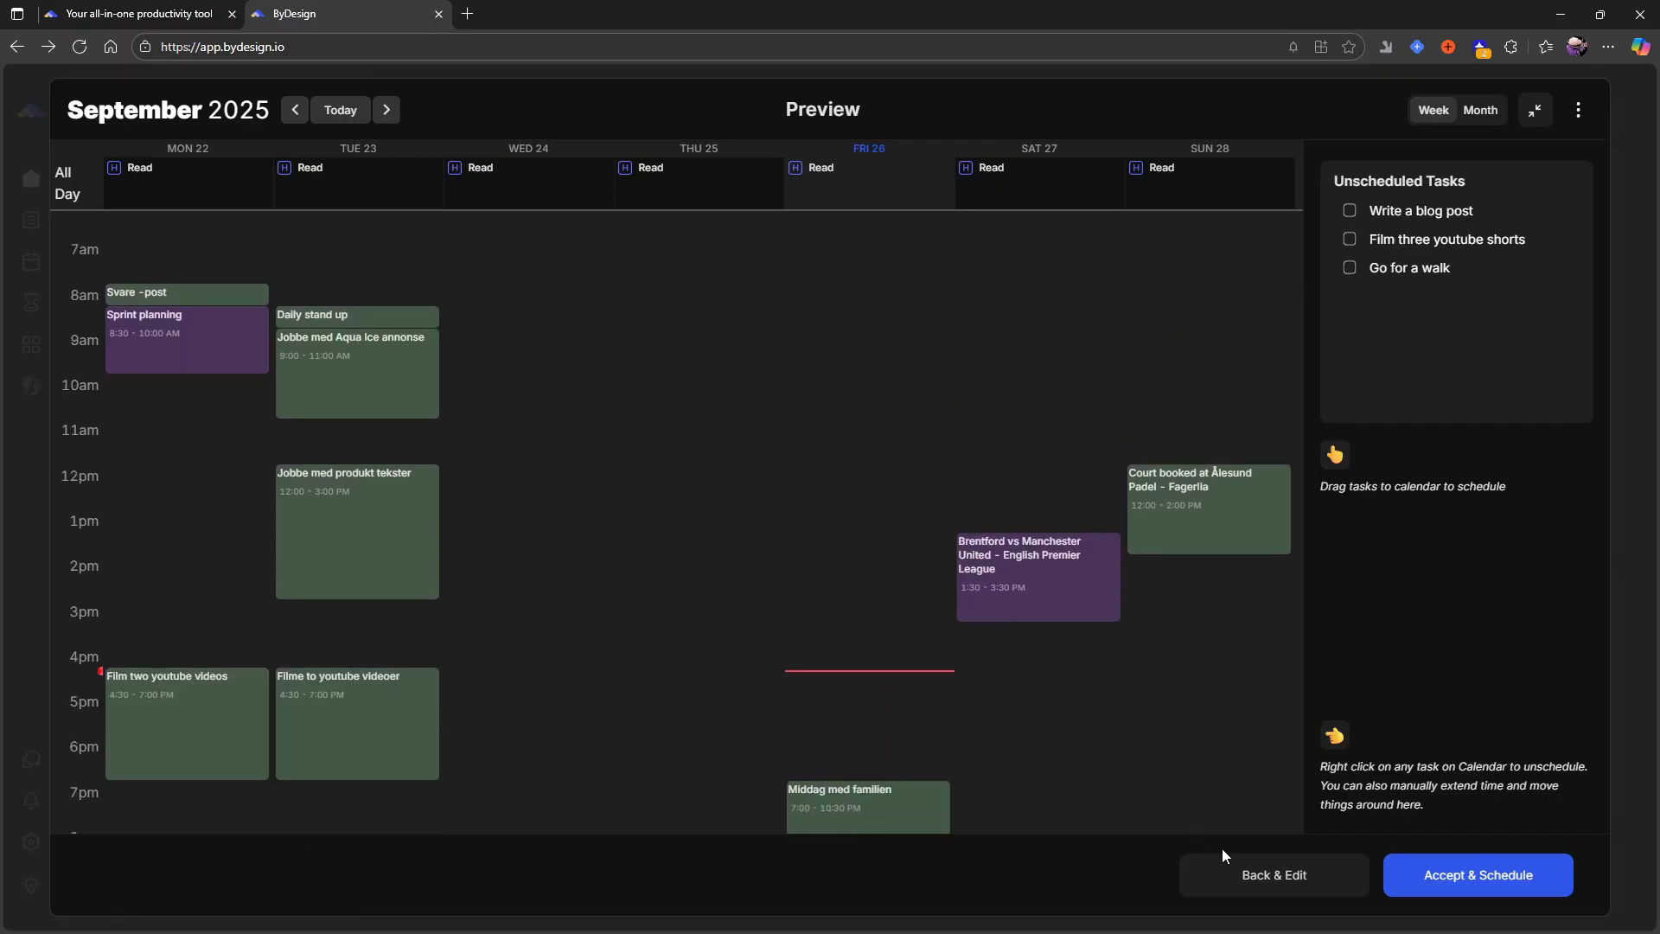
left_click(1285, 886)
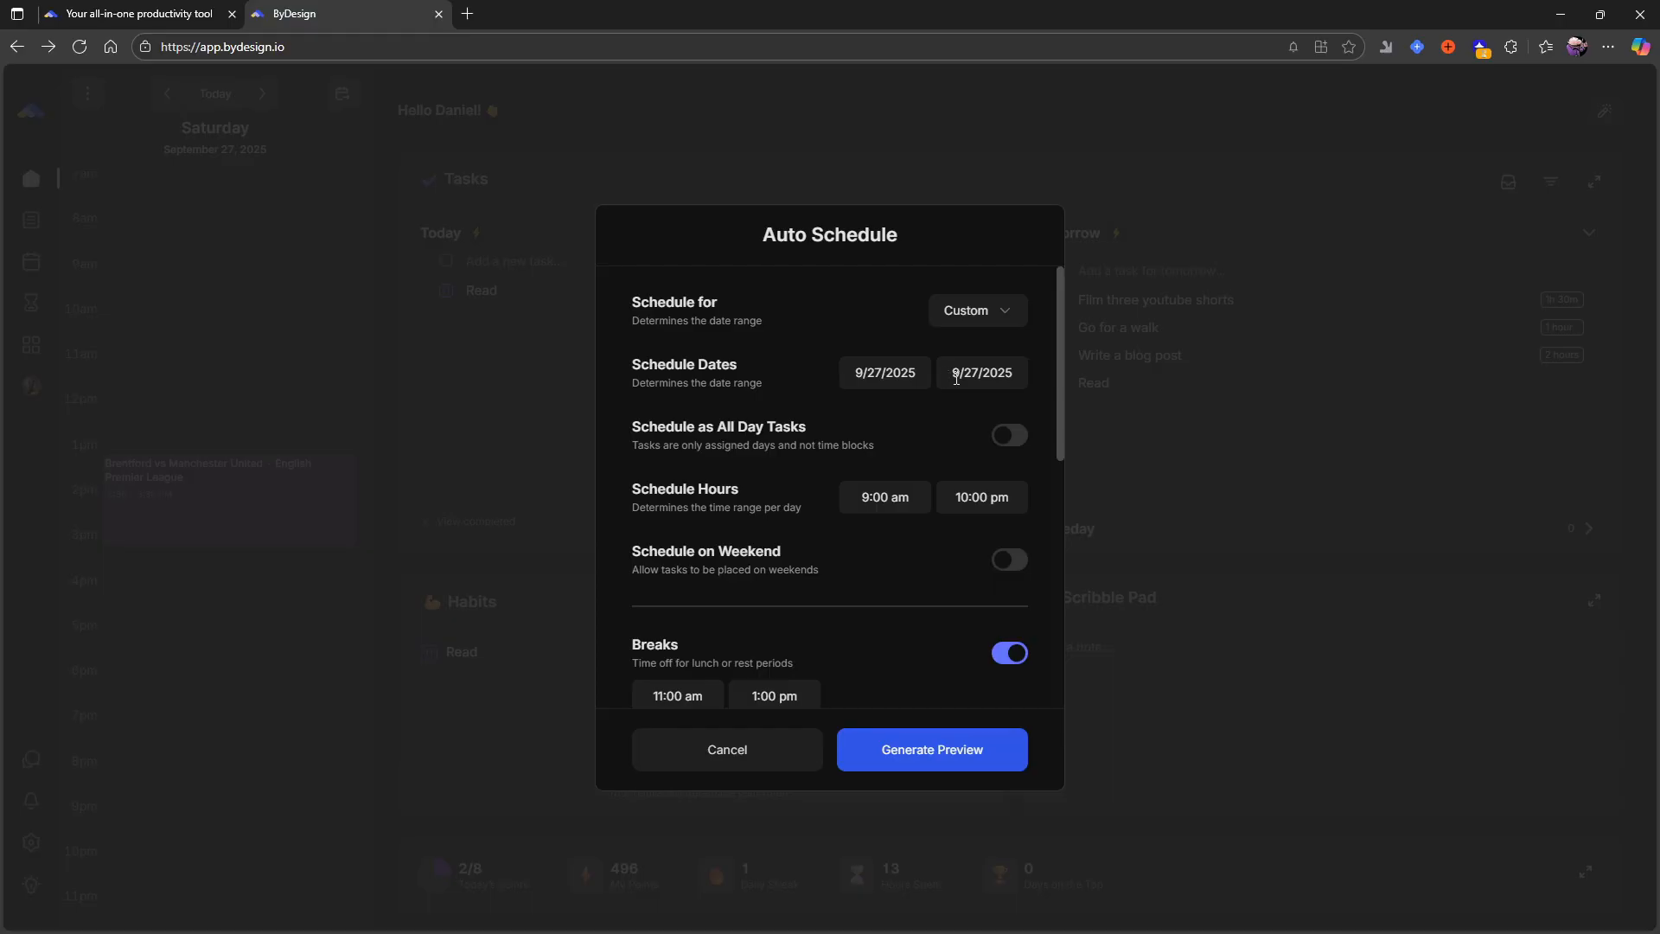
- Generate the schedule preview again with the same settings and examine the week's calendar alongside the unscheduled tasks
scroll(927, 616, "down", 2)
left_click(942, 764)
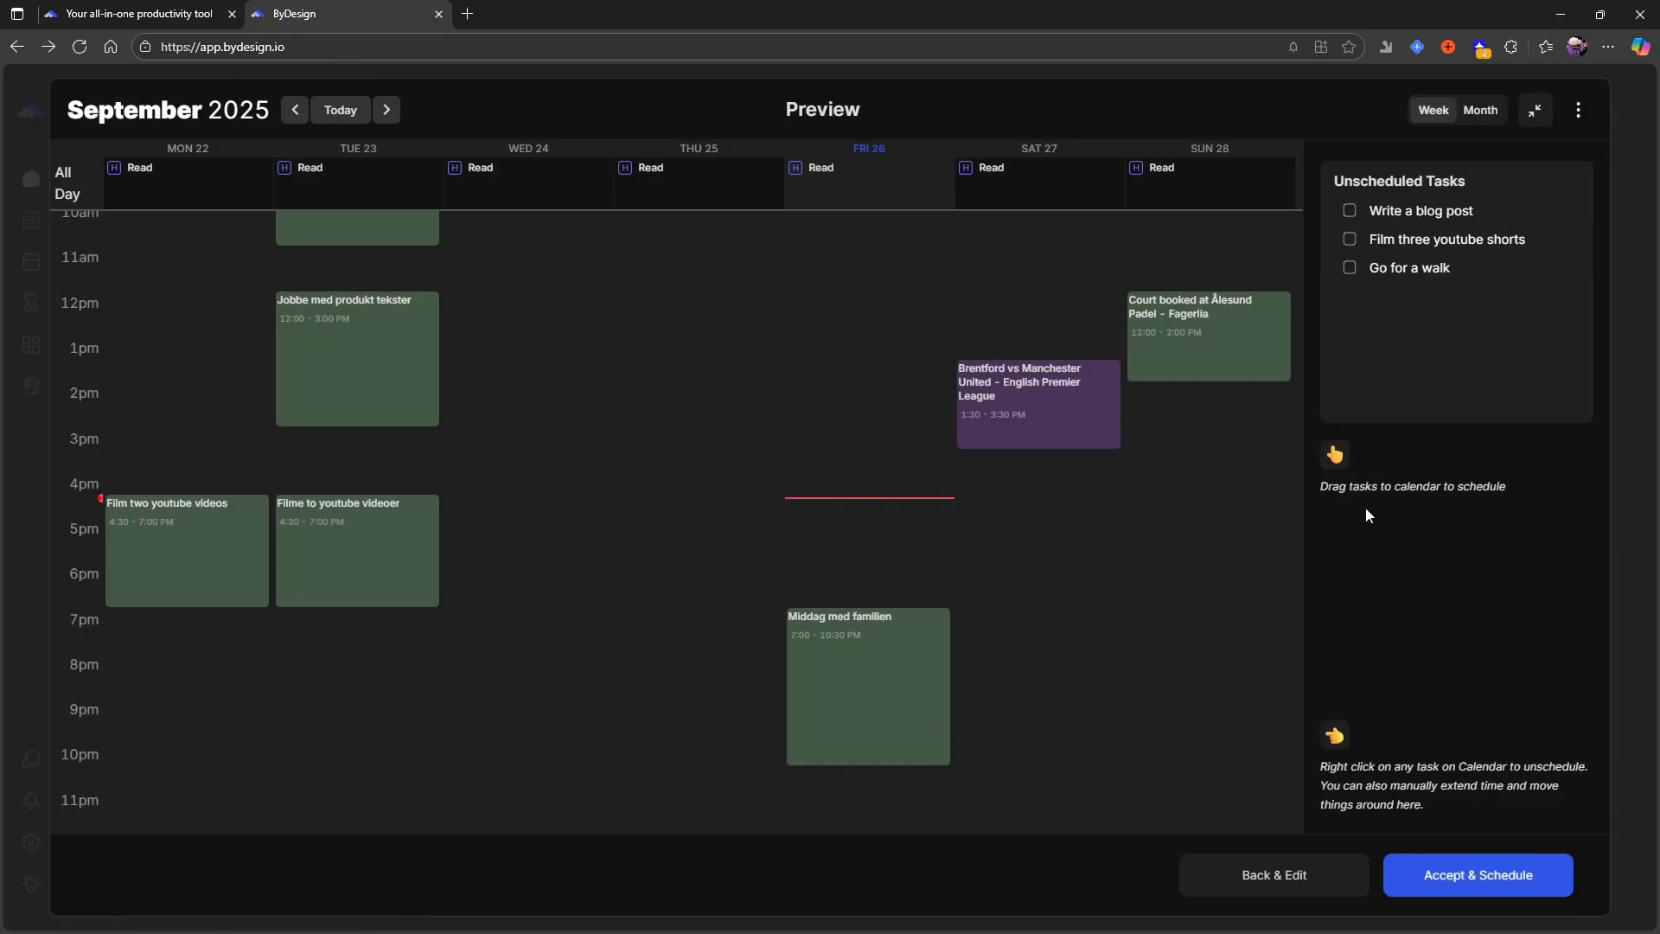
scroll(1138, 462, "up", 1)
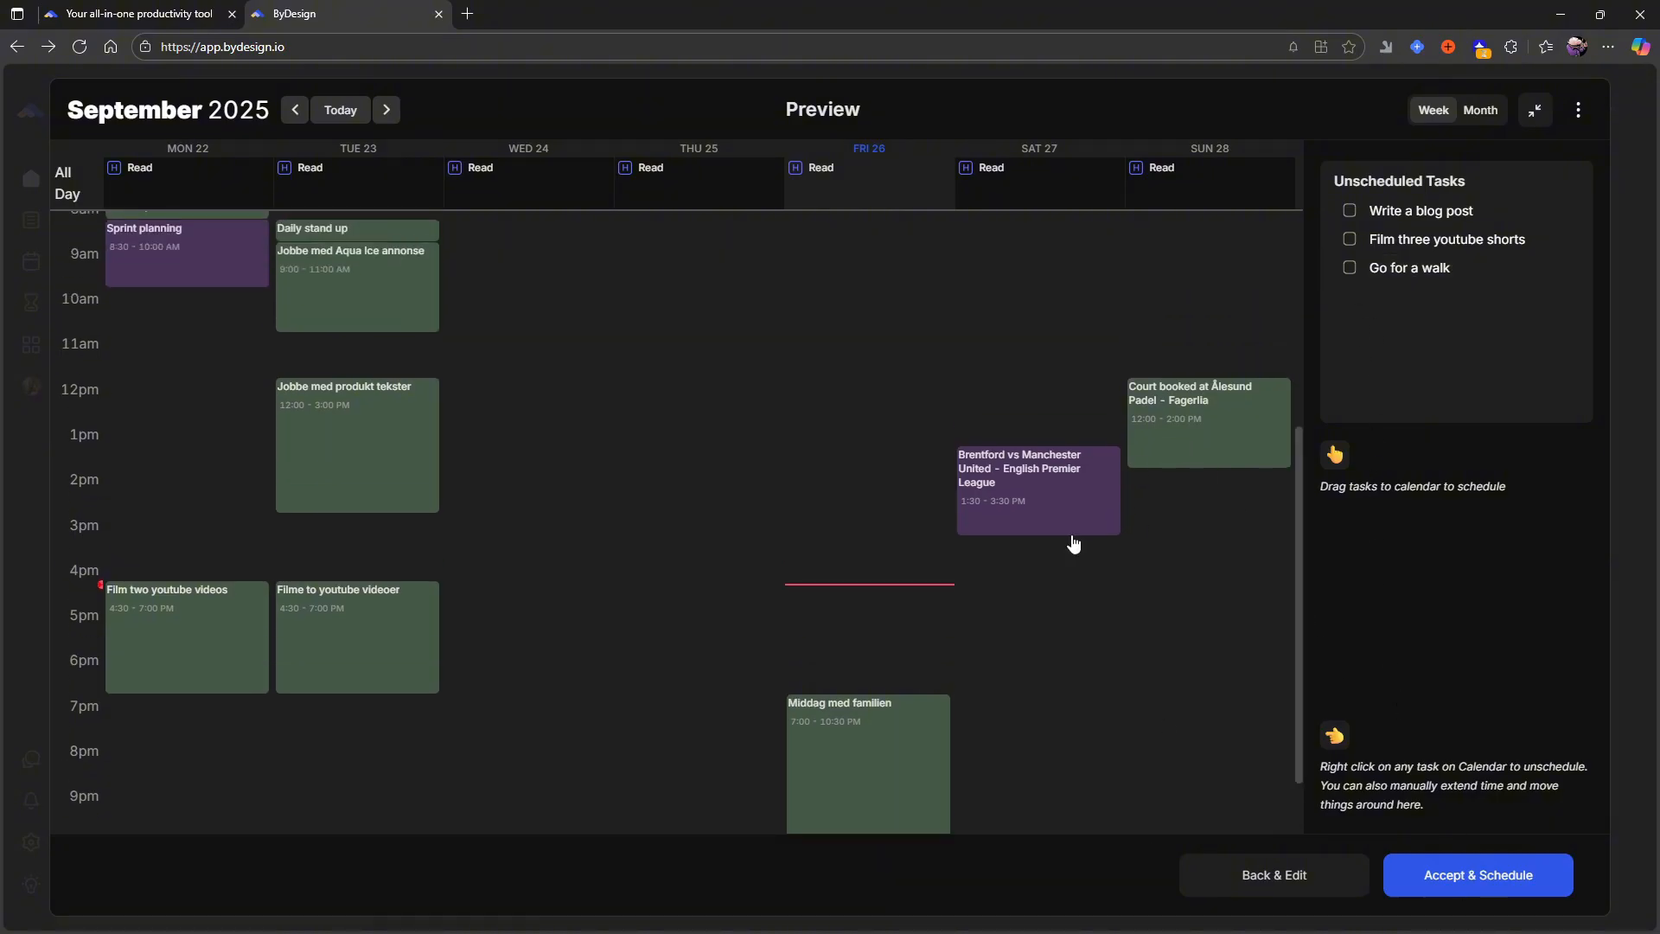
scroll(1003, 378, "up", 1)
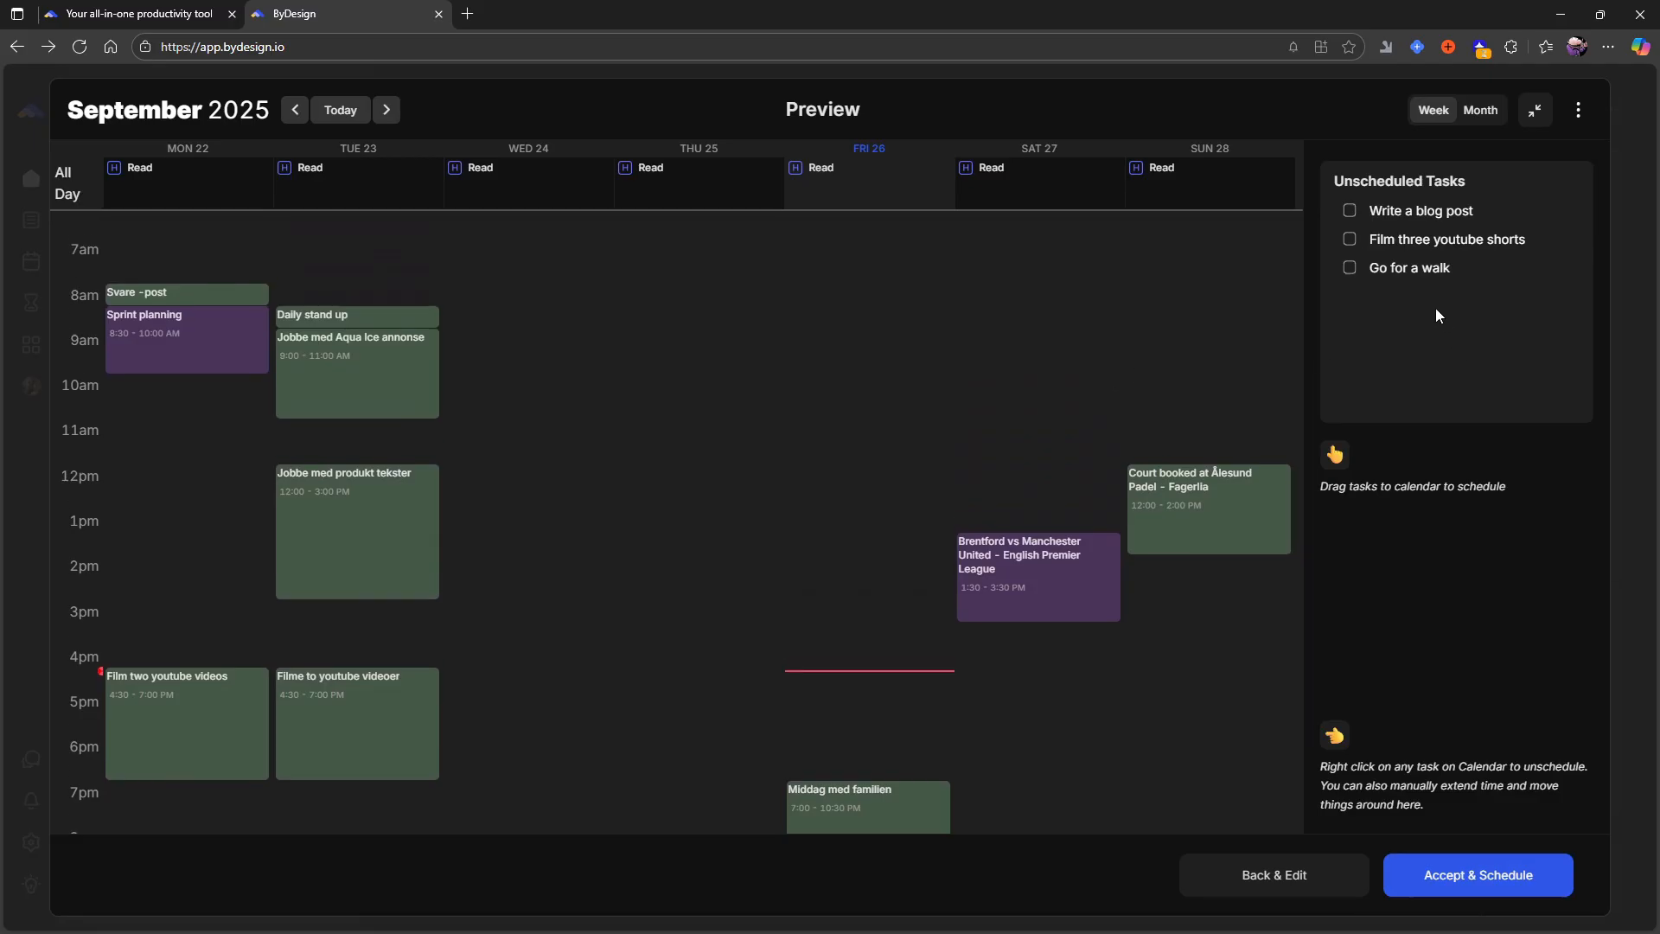
scroll(1112, 525, "down", 1)
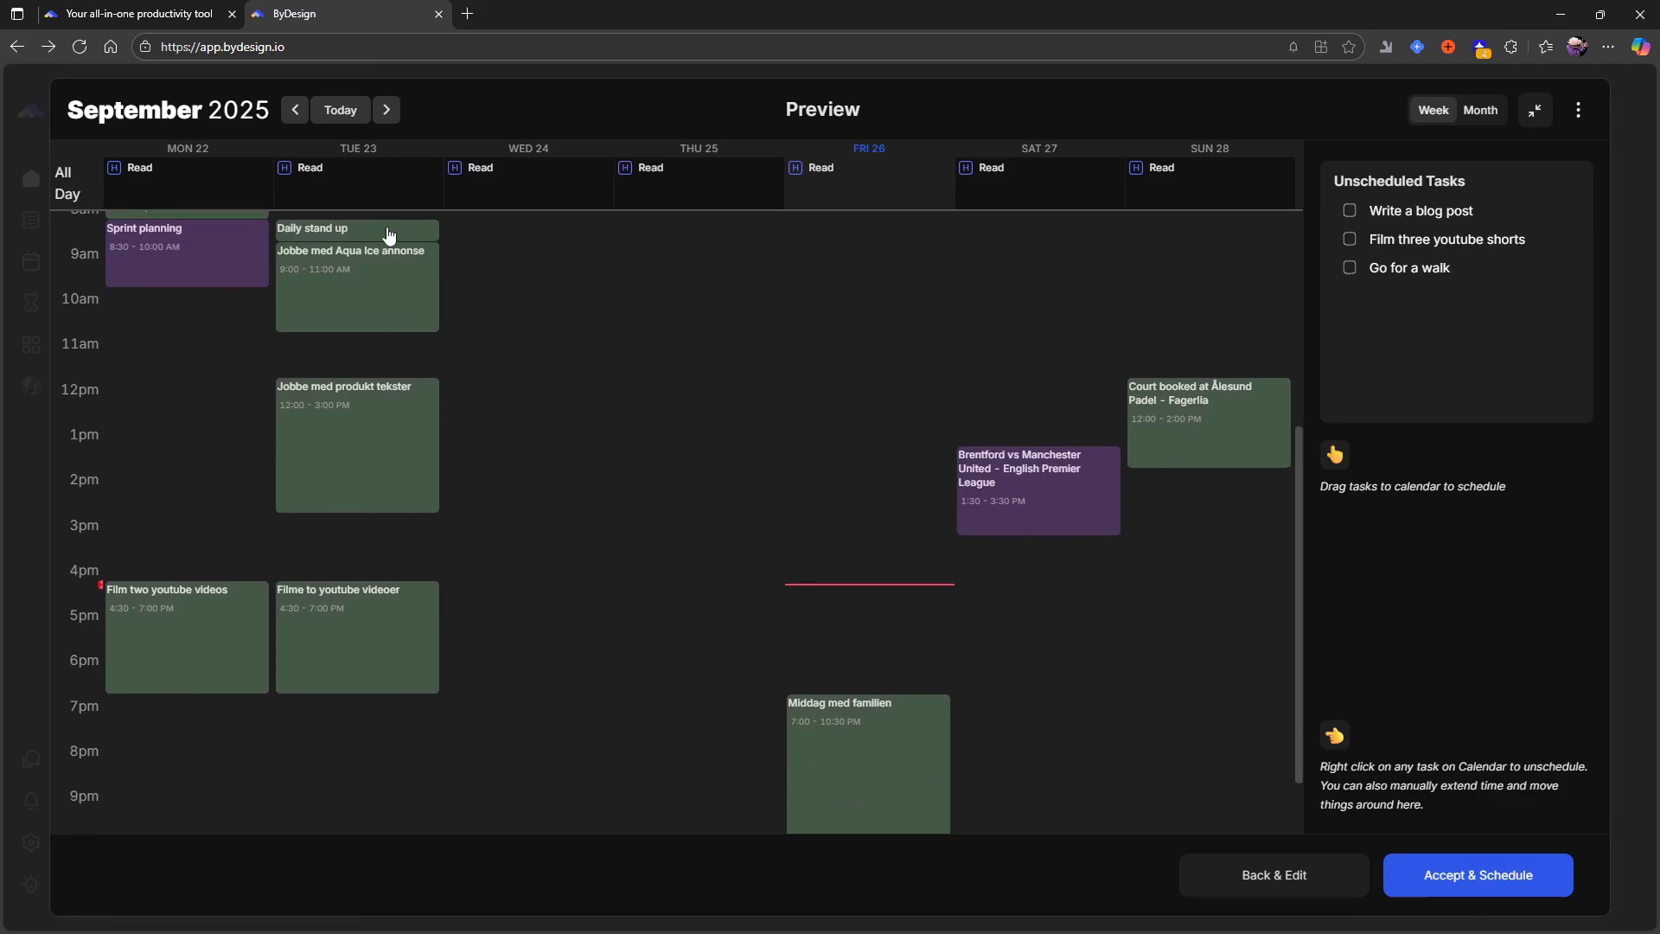
scroll(248, 502, "up", 3)
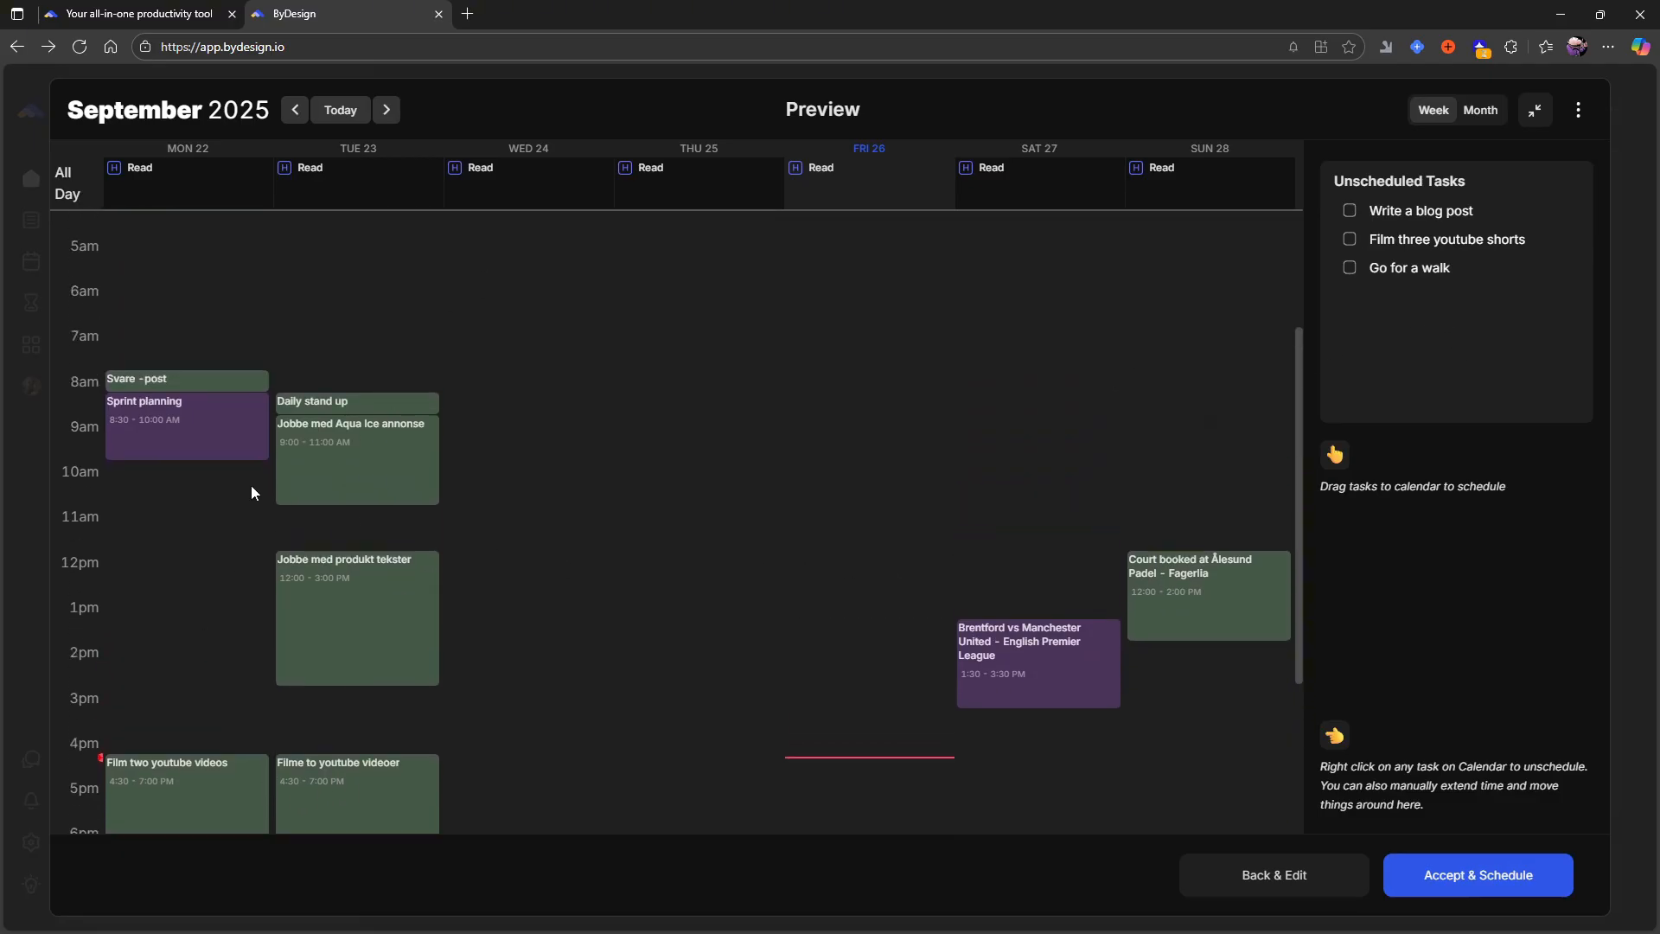
scroll(778, 501, "down", 2)
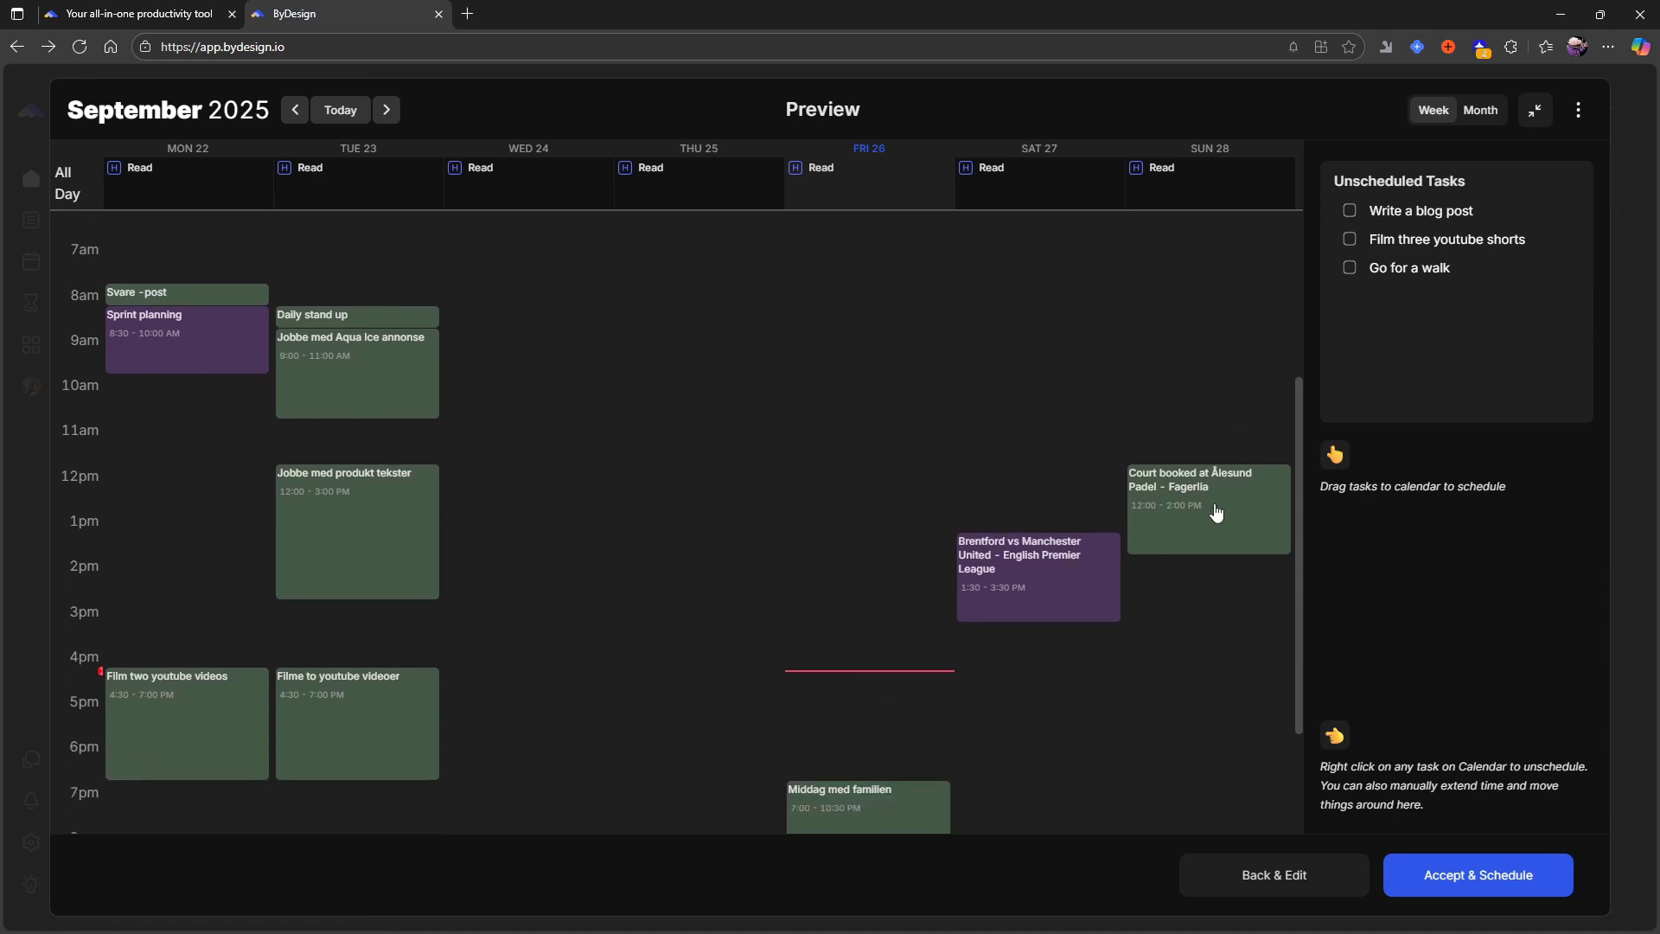
scroll(1170, 633, "down", 2)
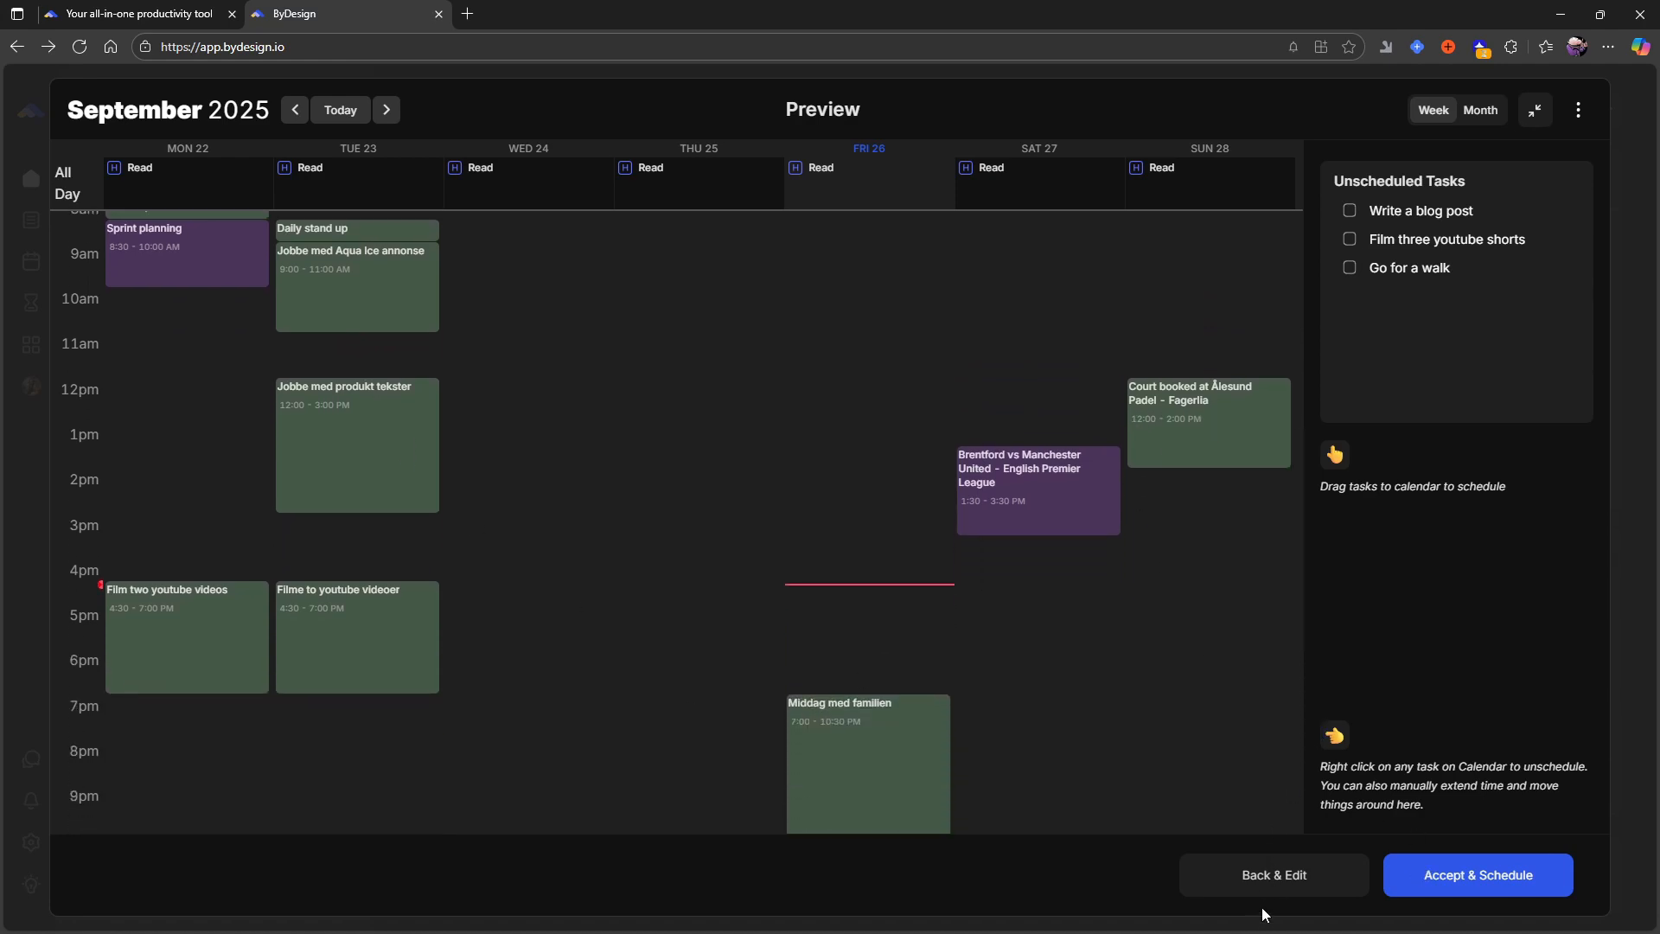
- Cancel the current auto-schedule, restart it for tomorrow's tasks, and generate a new preview for 9/27/2025 with the same settings
left_click(1274, 882)
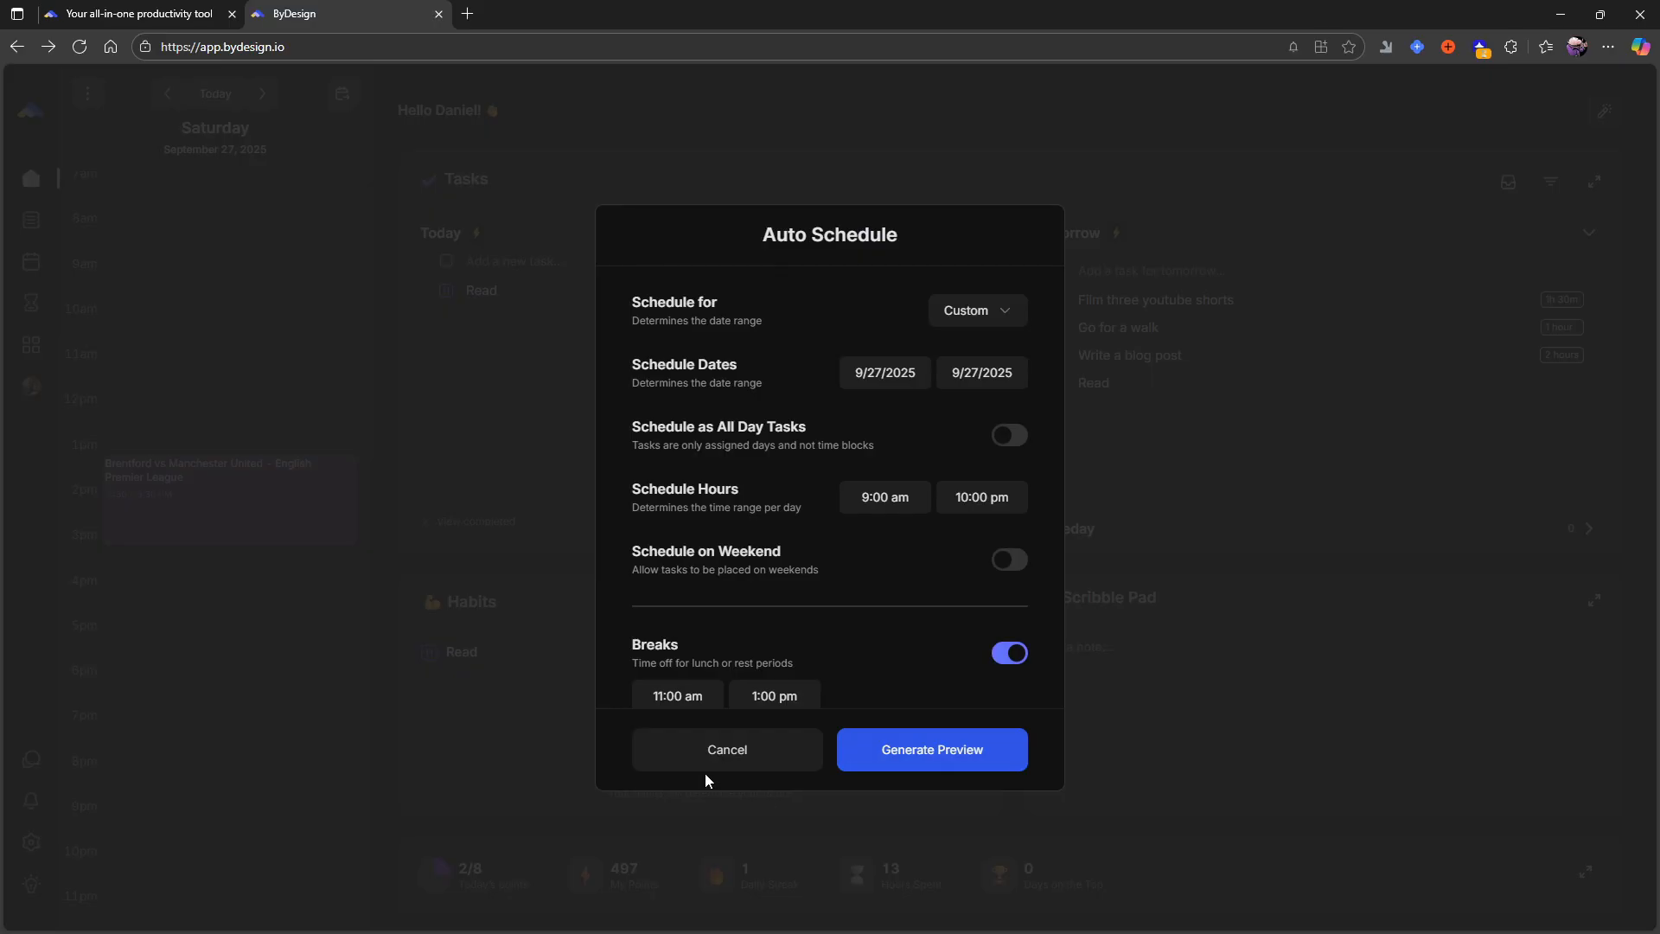
left_click(706, 766)
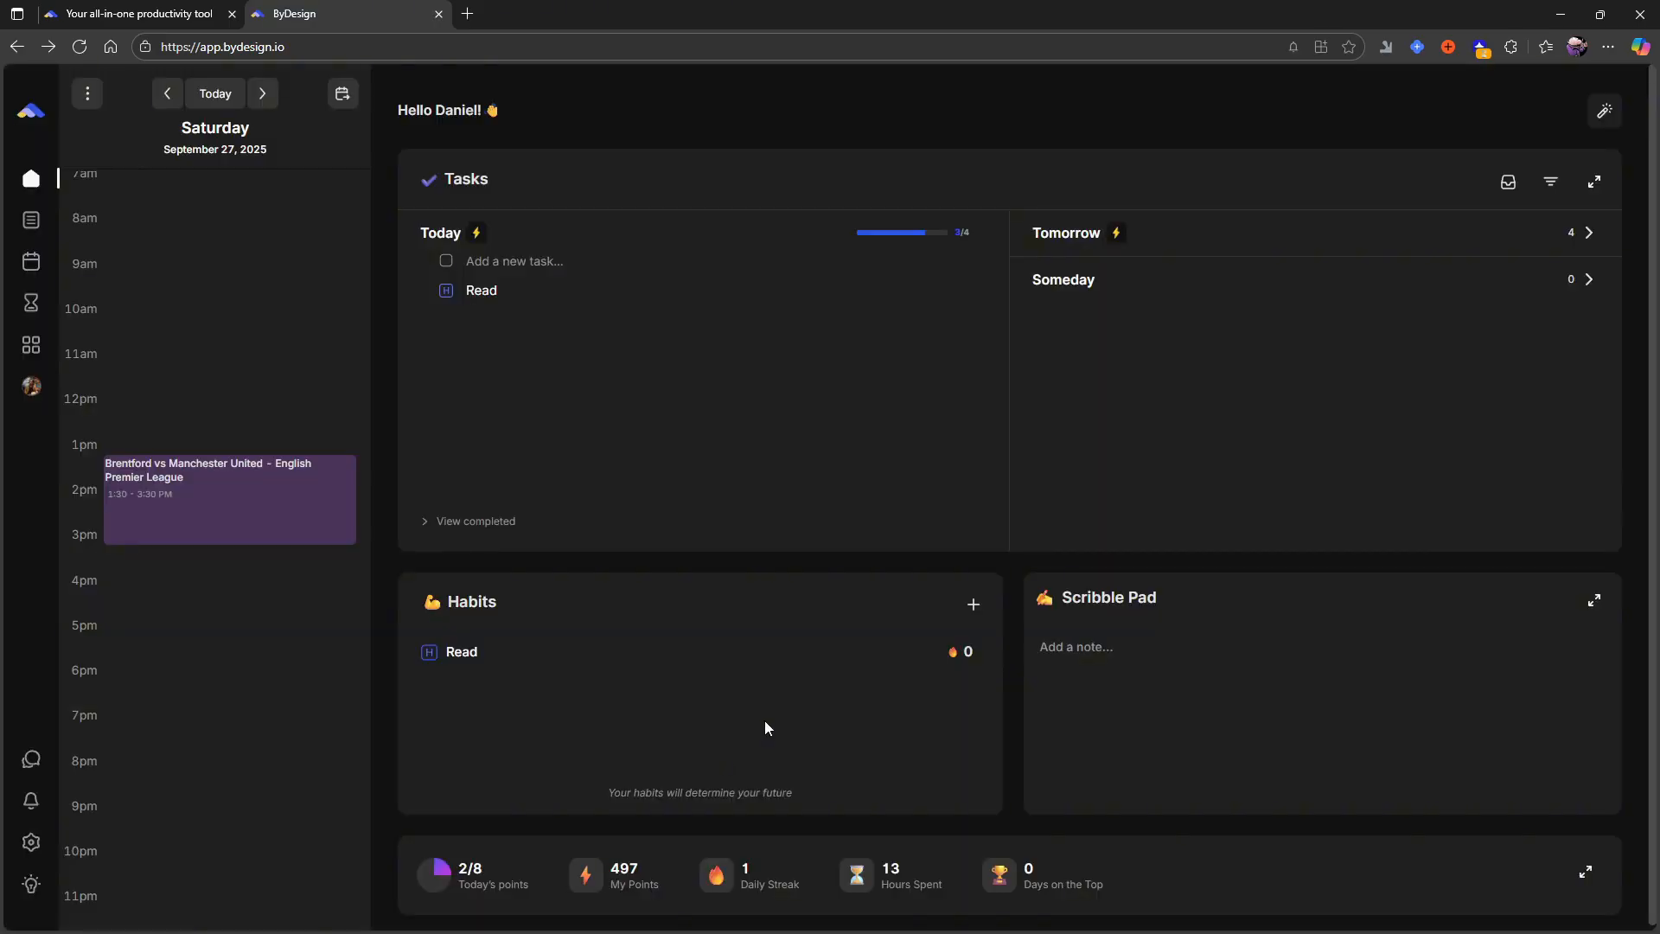
left_click(1120, 233)
scroll(858, 414, "down", 1)
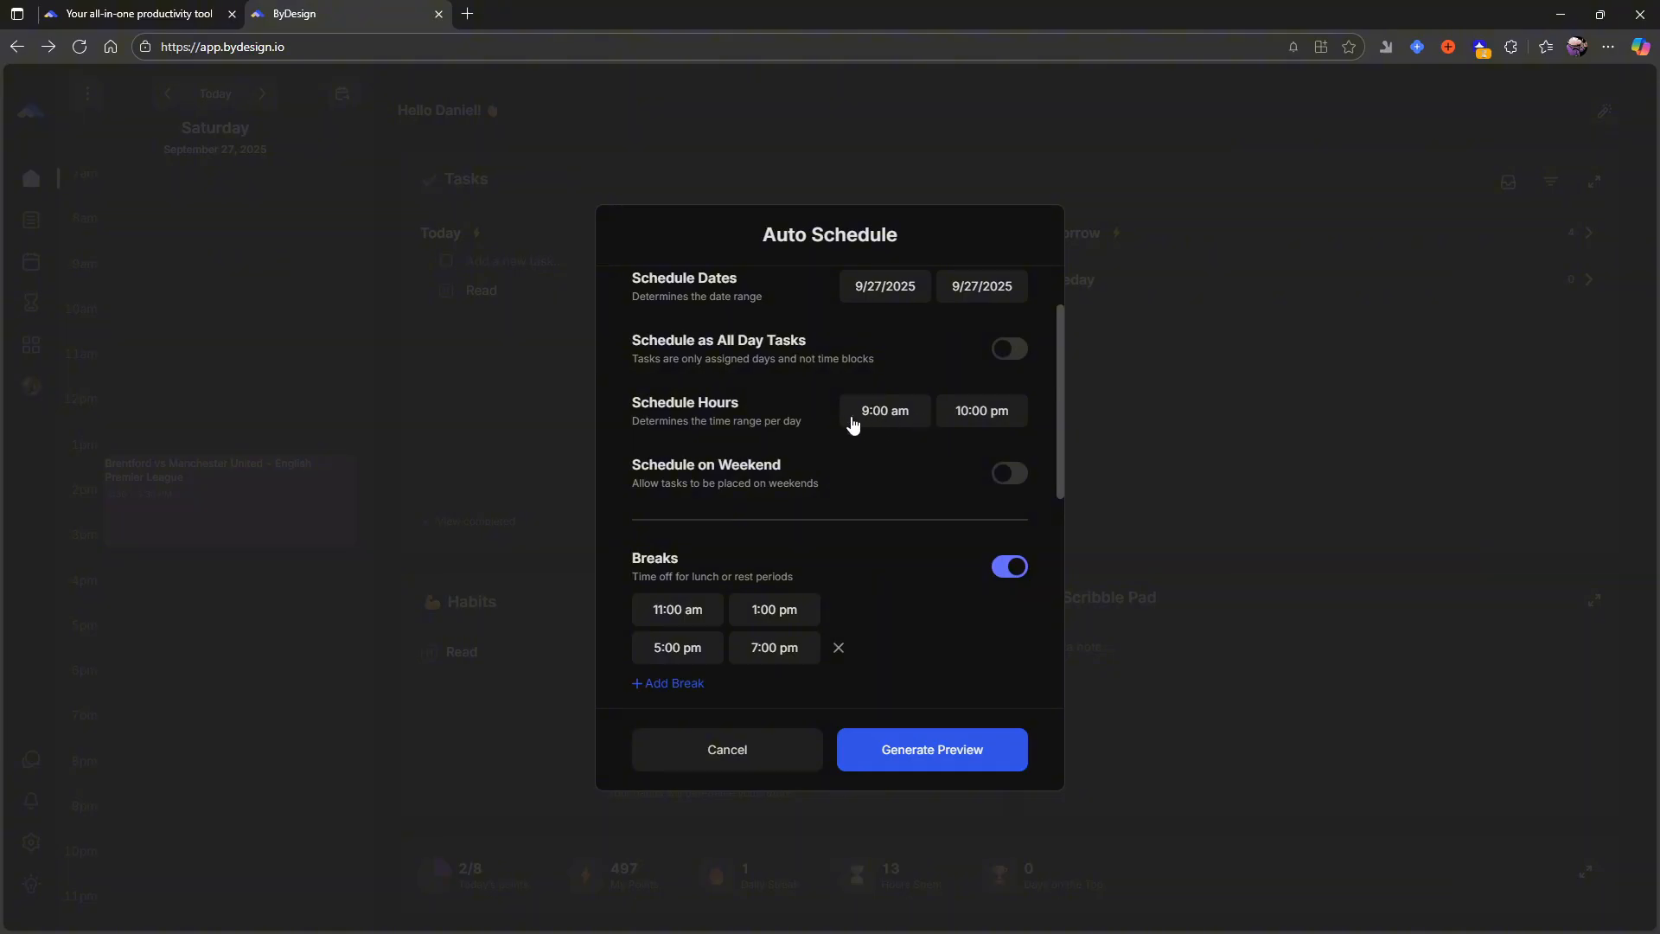
left_click(919, 741)
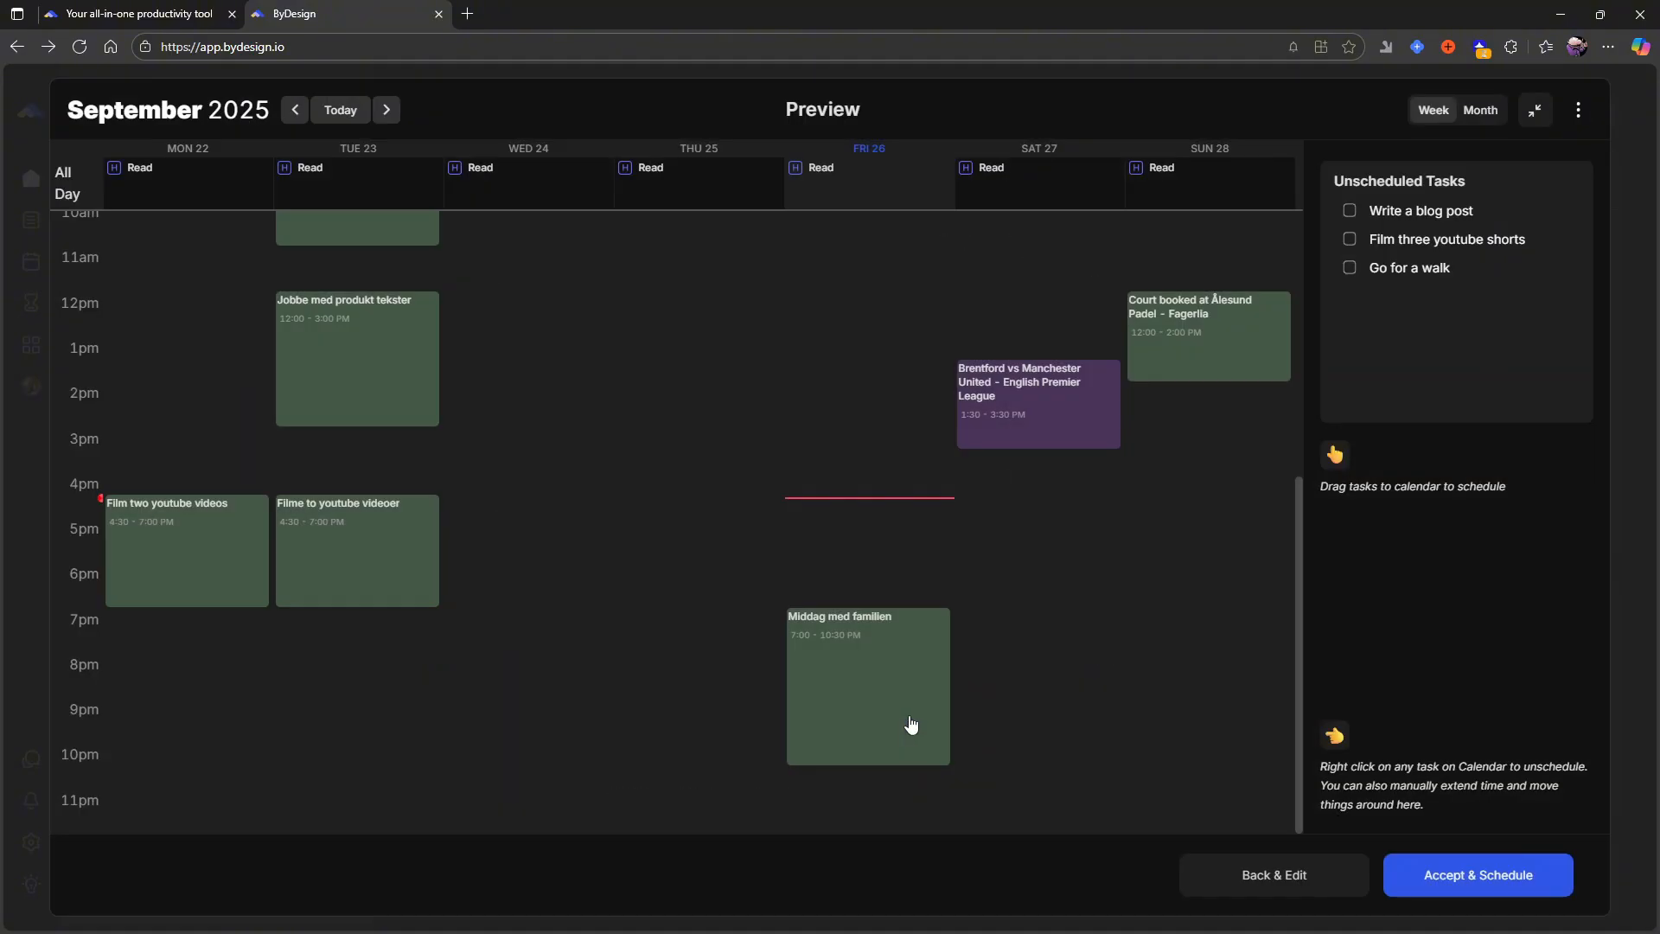
- Review the unscheduled tasks beside the week's preview and accept the schedule
mouse_move(1392, 211)
left_mouse_down()
mouse_move(1202, 393)
mouse_move(1056, 466)
mouse_move(1415, 211)
left_mouse_up()
scroll(1060, 446, "up", 2)
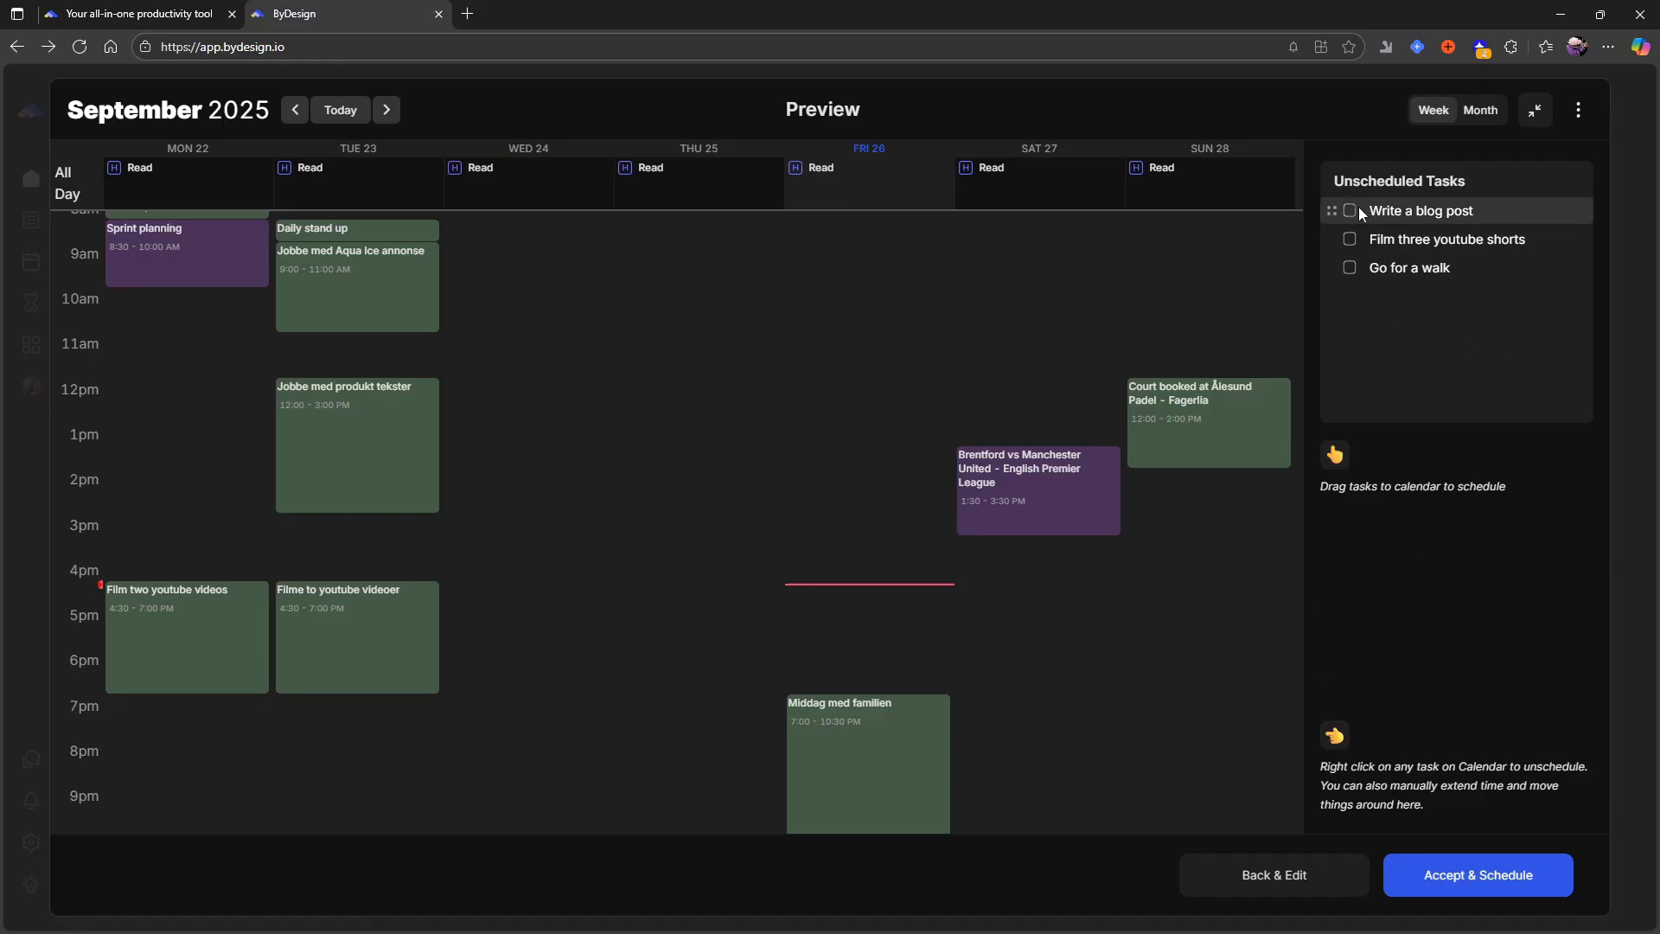
left_click_drag(1328, 211, 1334, 253)
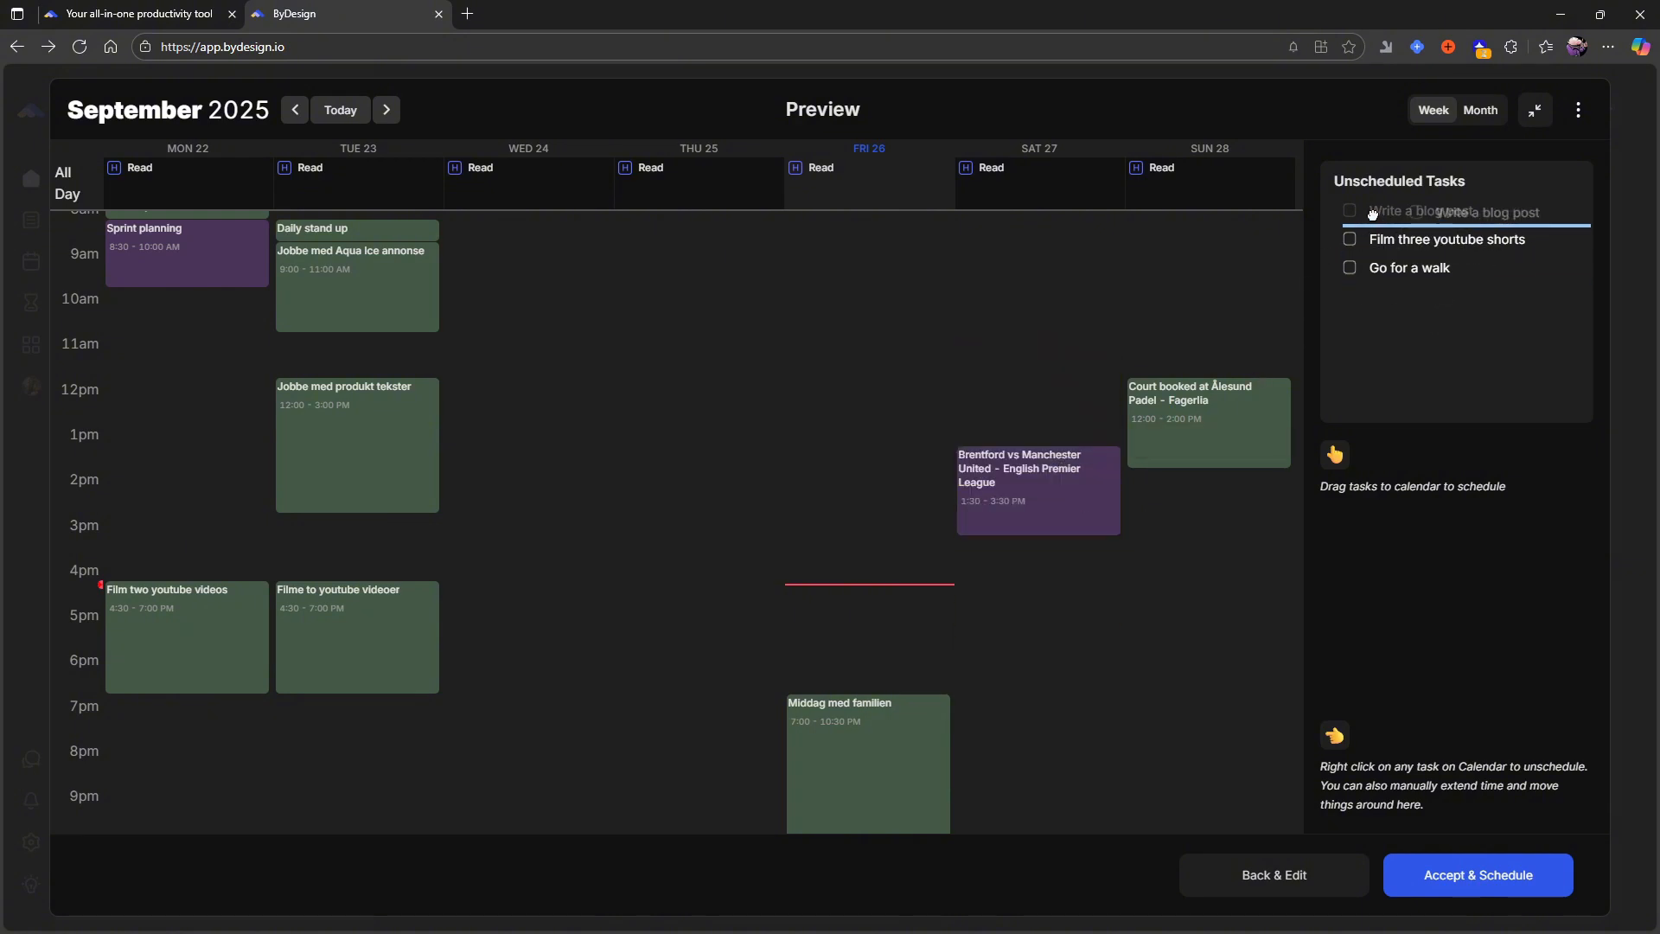
left_click(1470, 876)
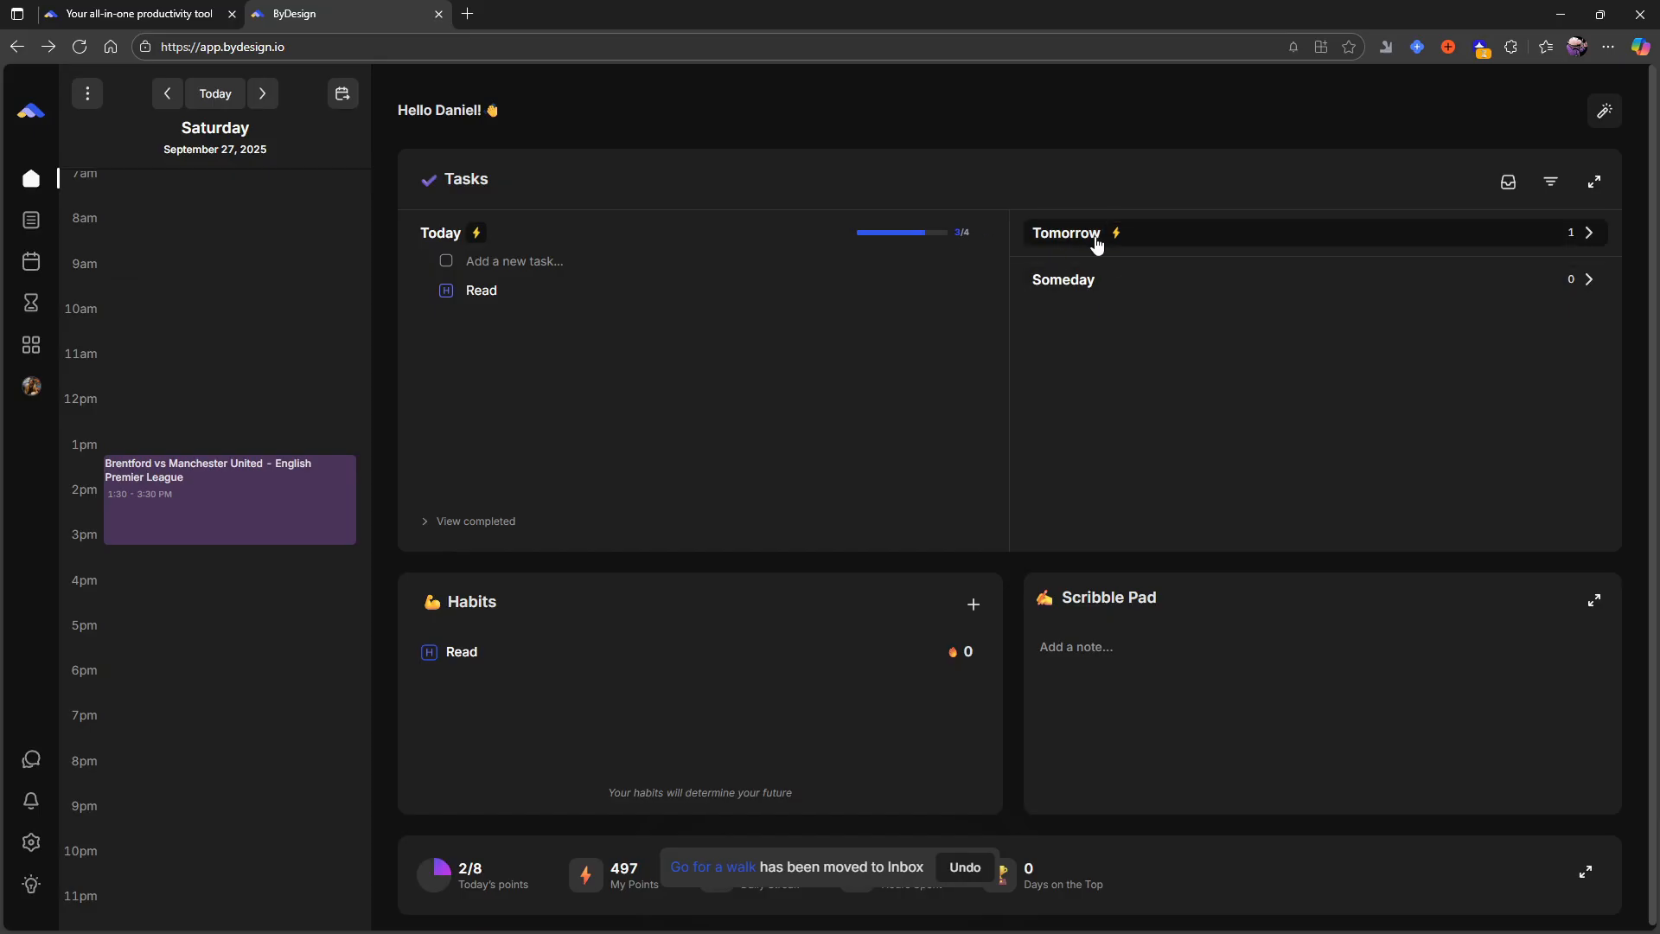
- Expand tomorrow's task list and check the daily calendar from Friday, September 26 through Monday, September 29
left_click(1067, 239)
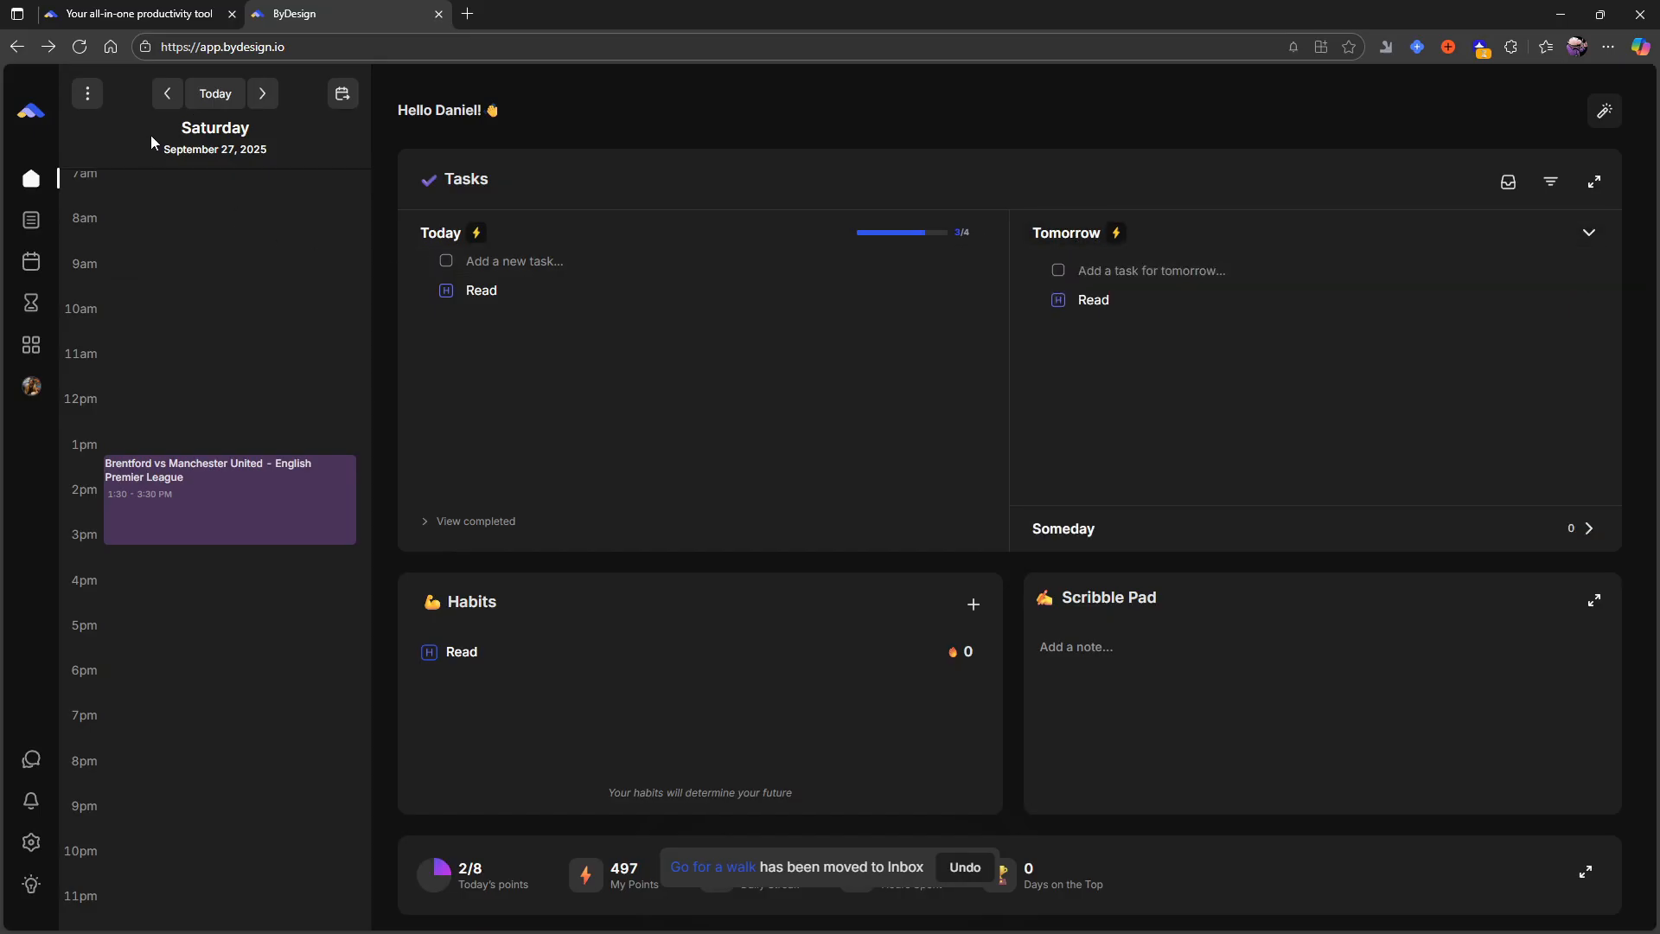
left_click(167, 93)
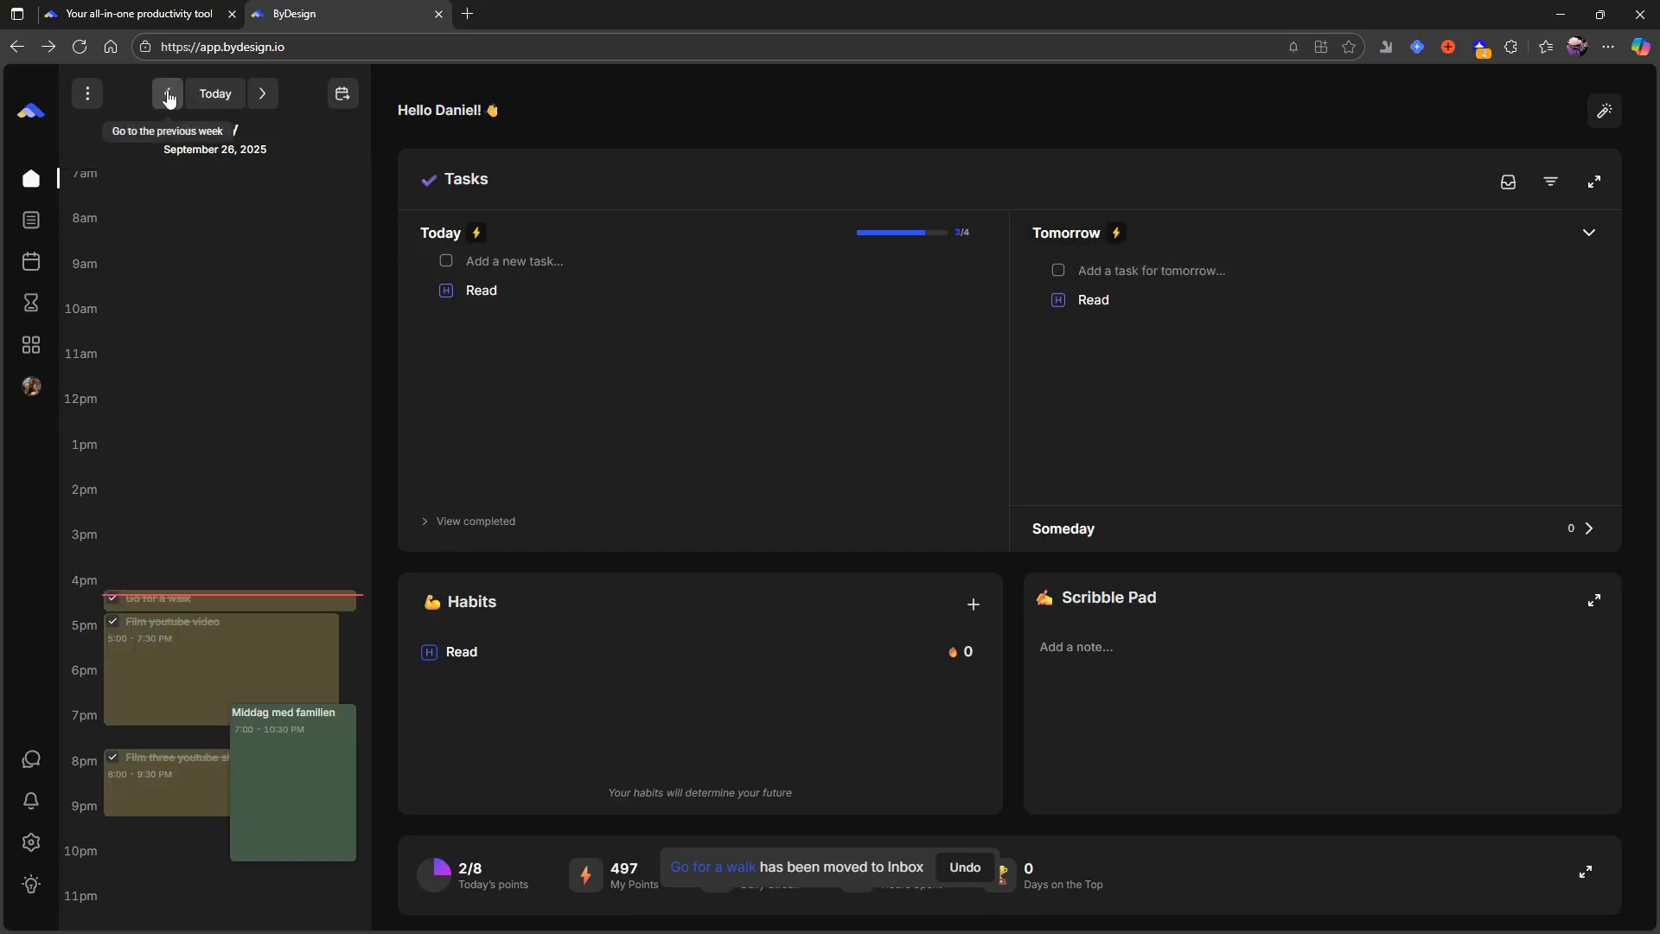
left_click(273, 96)
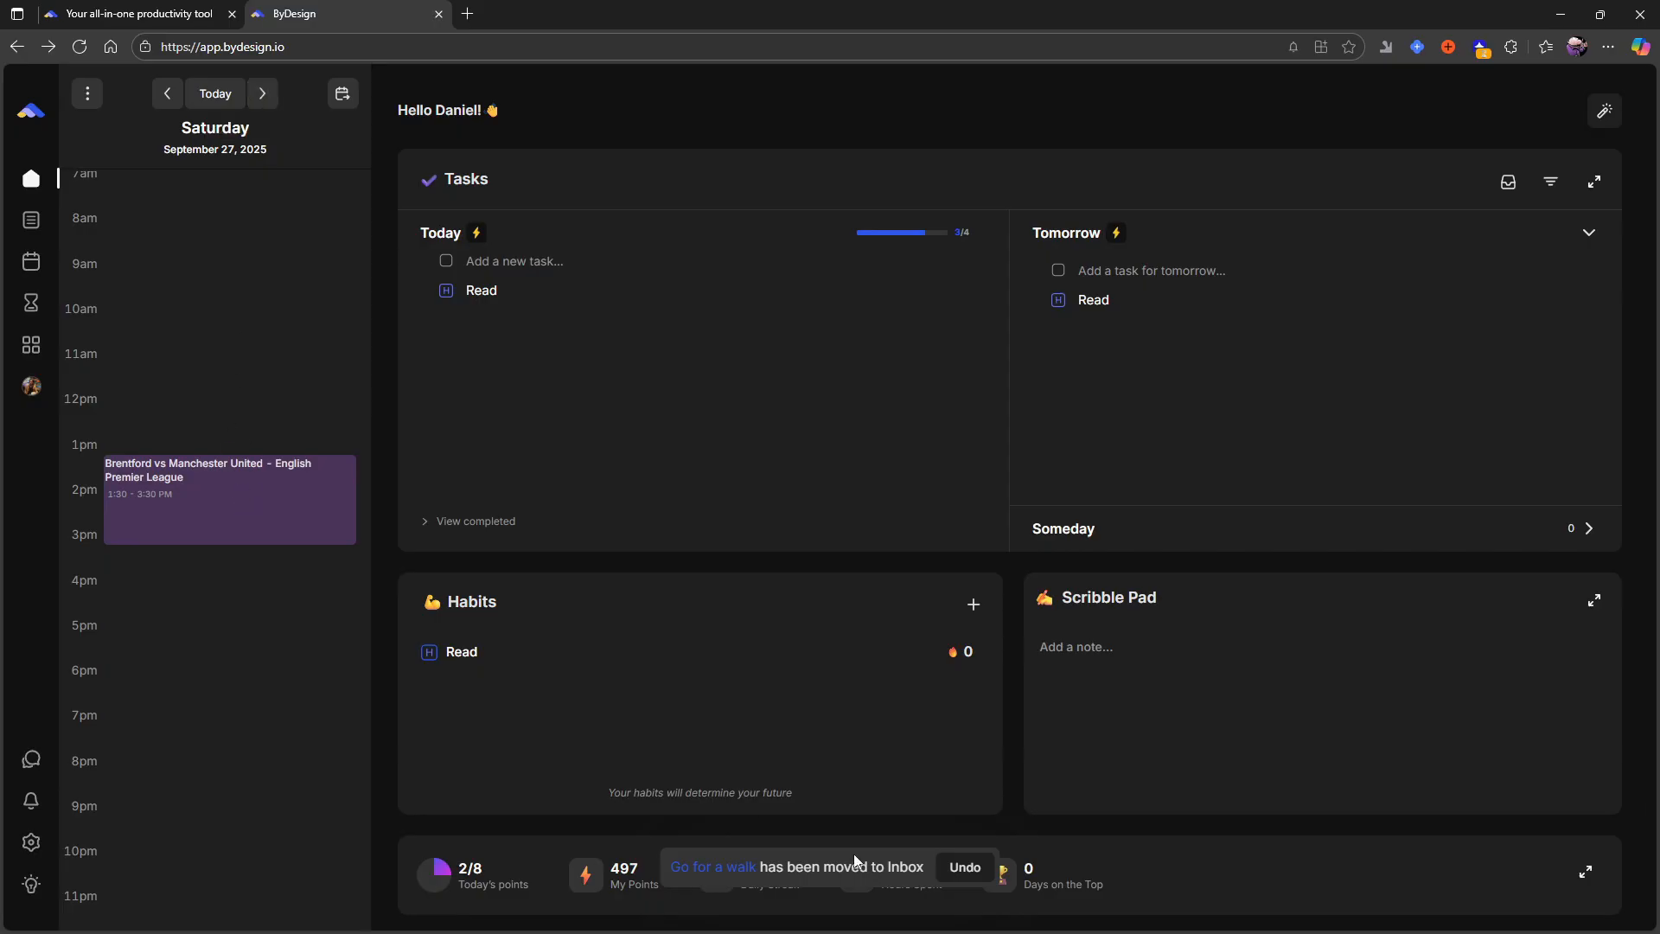
left_click(276, 97)
left_click(276, 97)
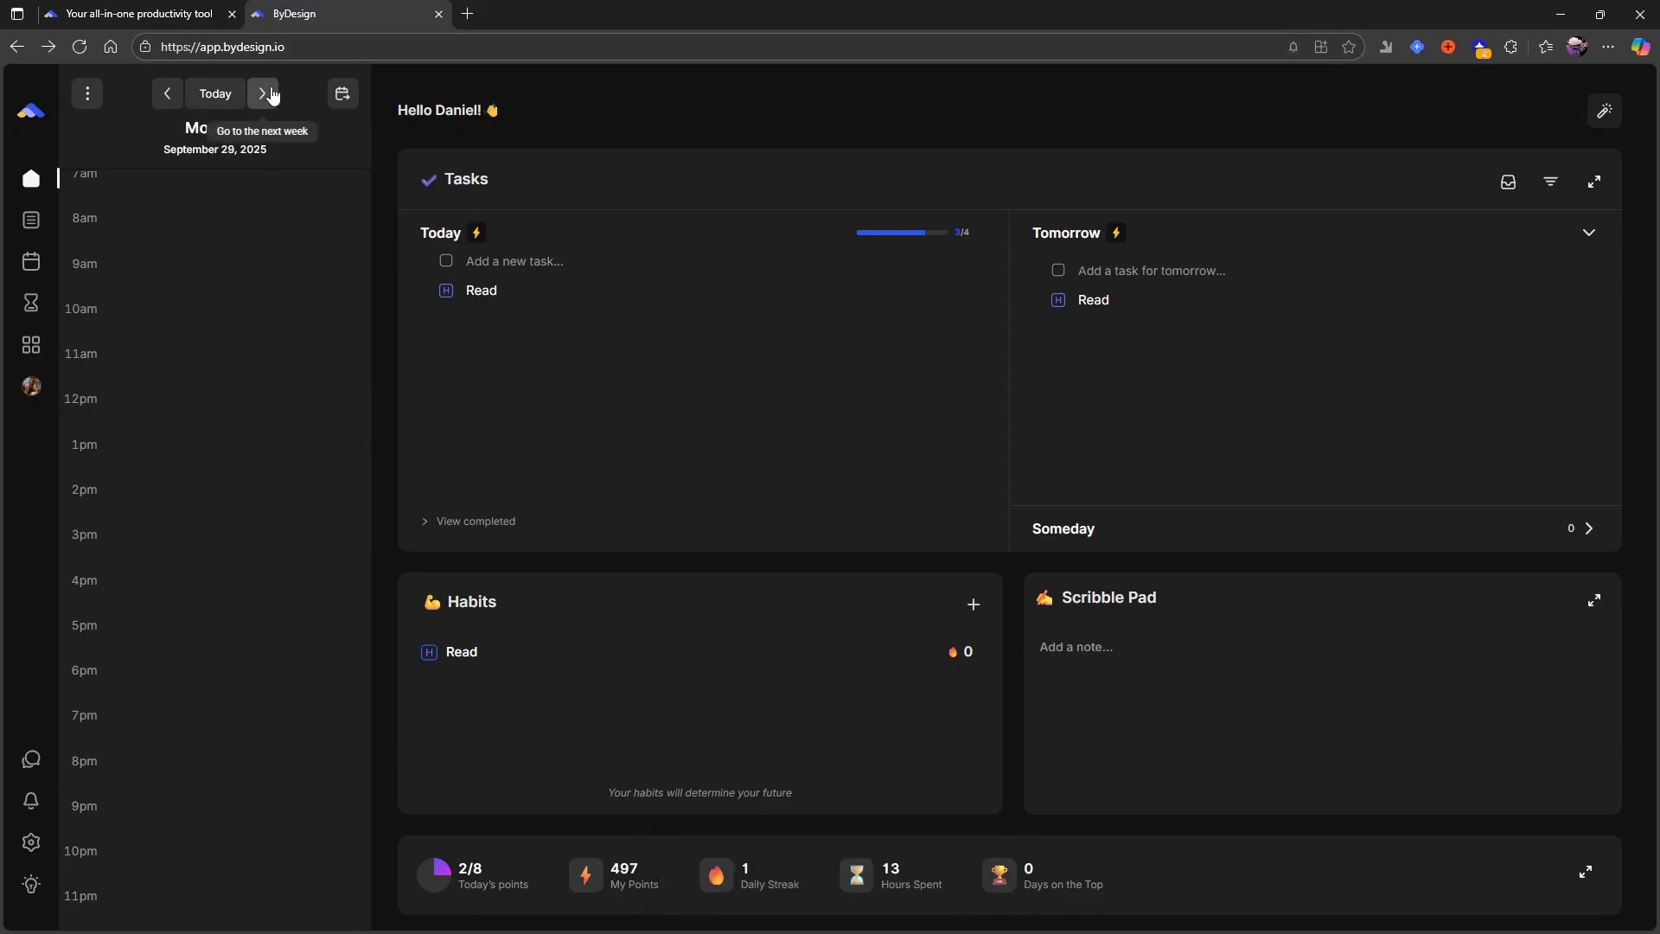
- Examine the tasks in the workspace Inbox, view it again from the dashboard's task area, and return to the dashboard
left_click(36, 227)
left_click(136, 184)
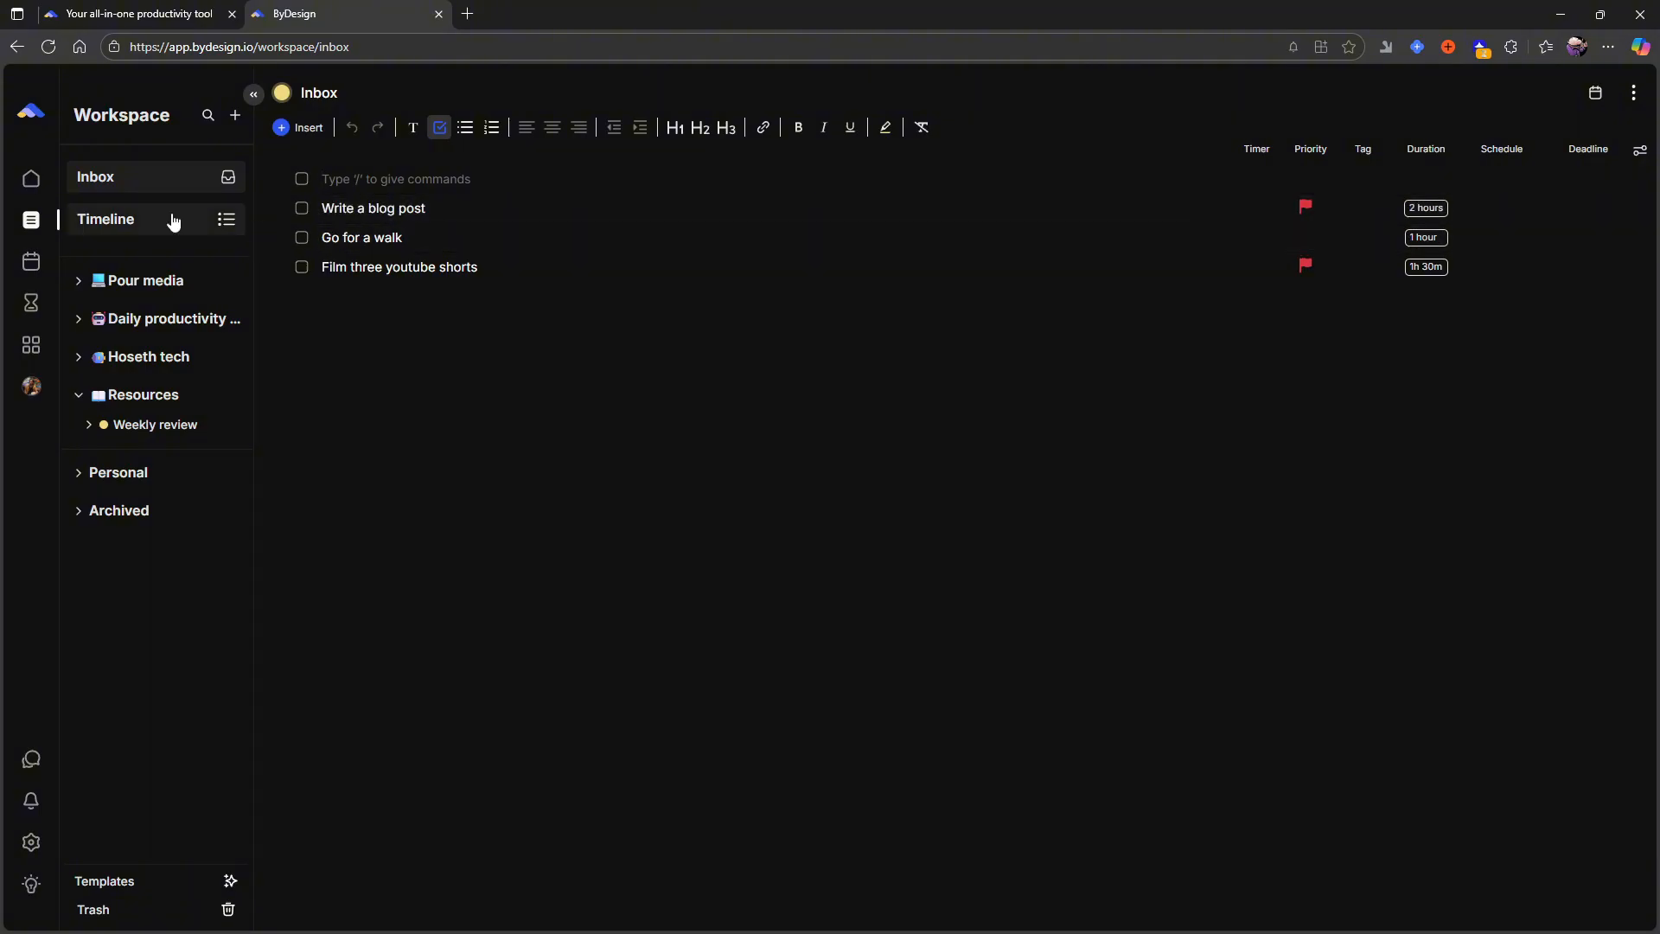
left_click(19, 183)
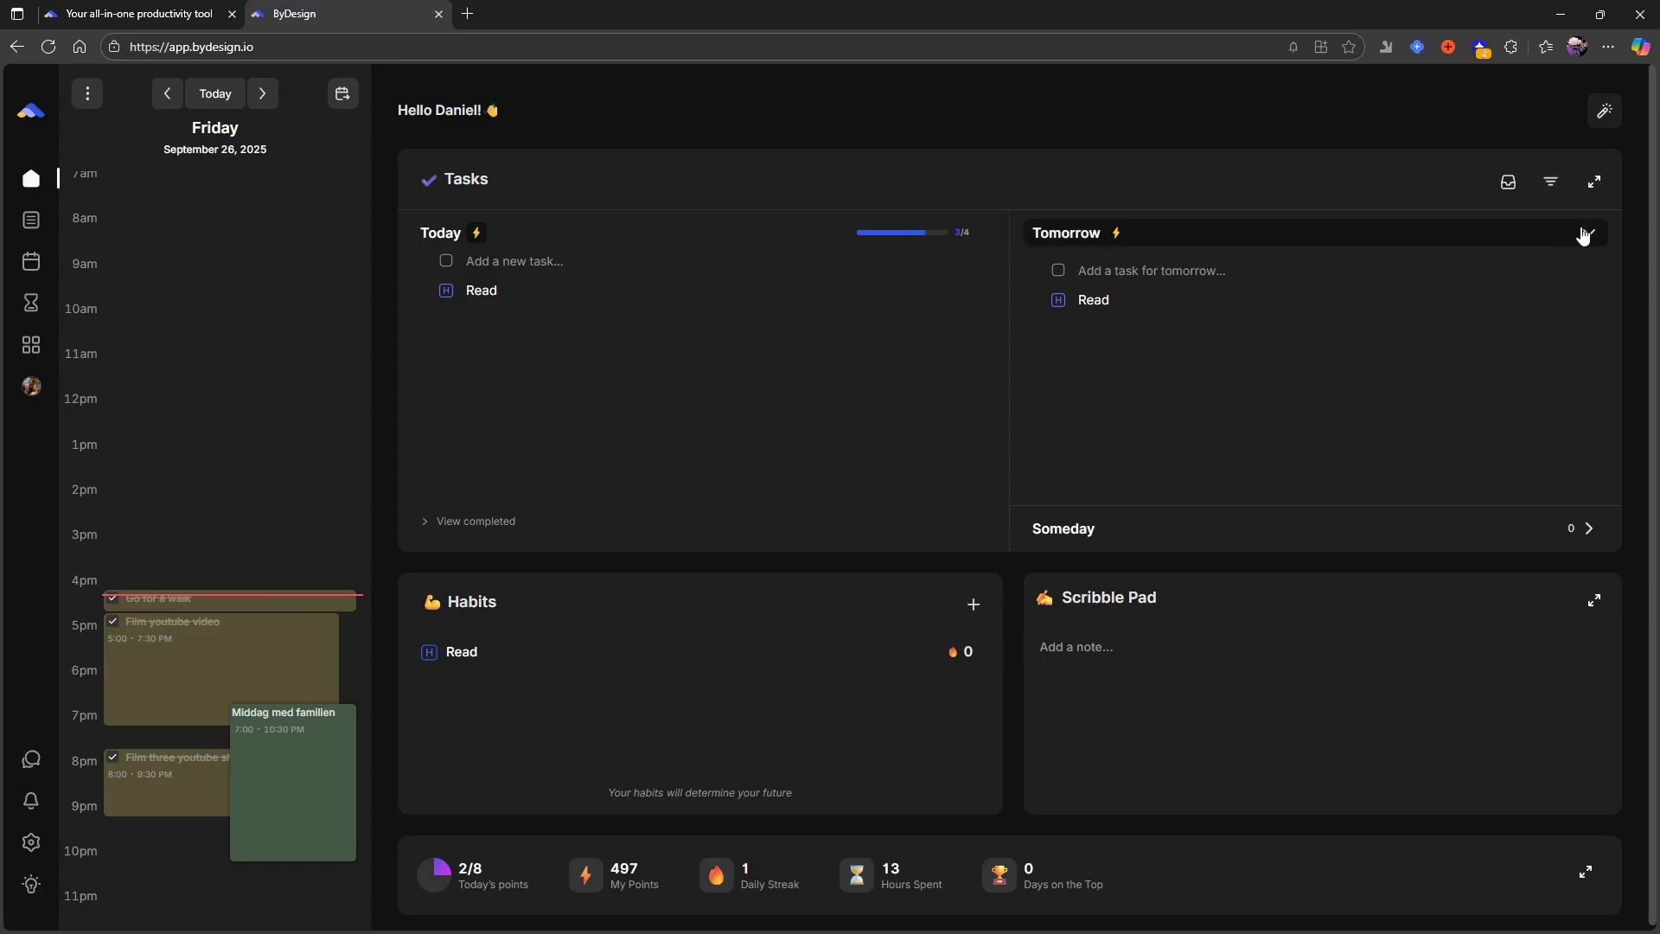
left_click(1508, 181)
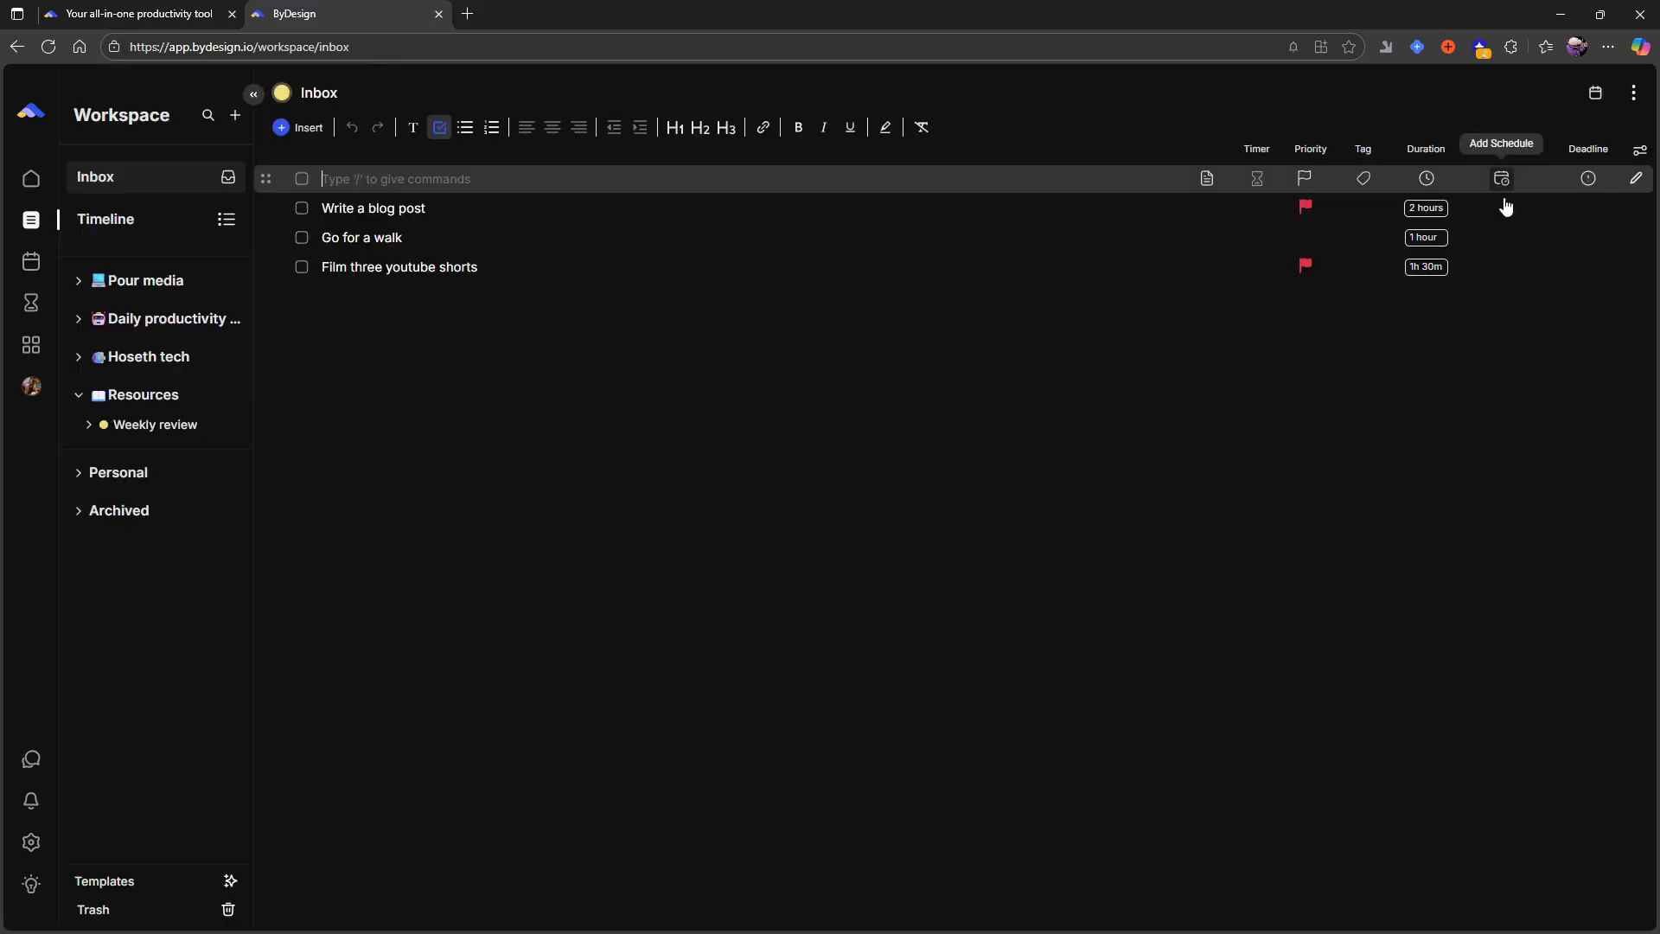
left_click(31, 178)
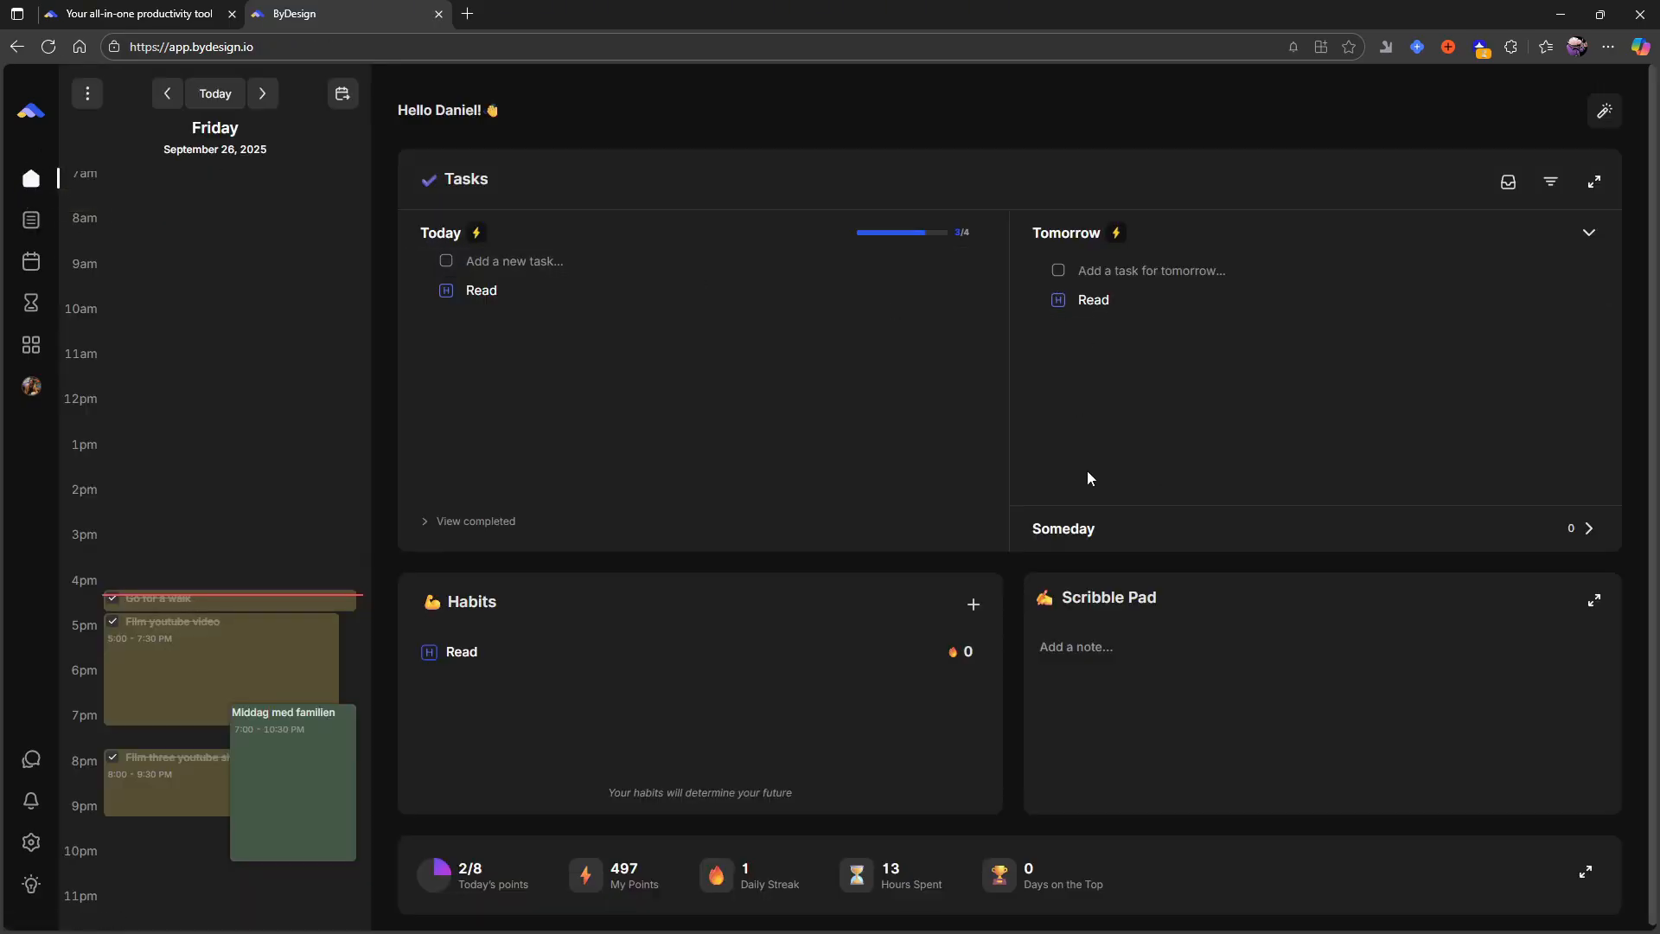